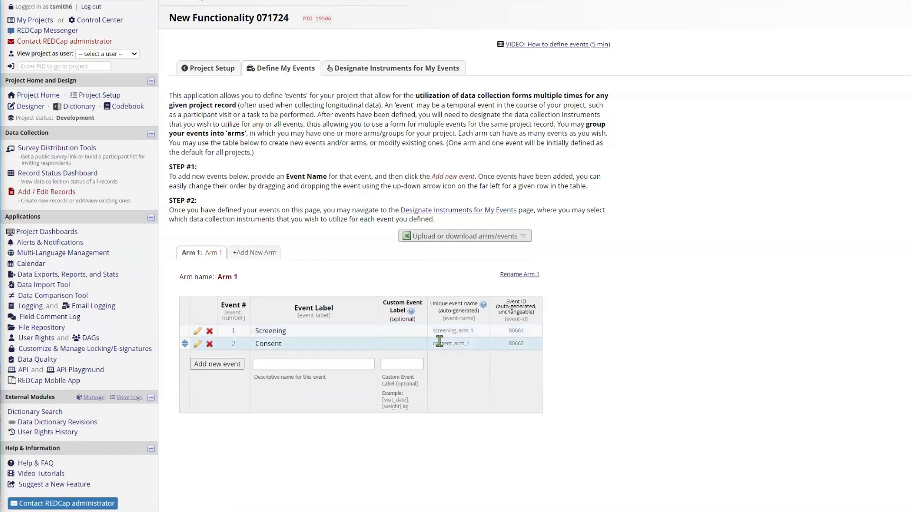
- Set the Screening event's custom event label to Basic Information, save it, and open record 1's Participant form
left_click(197, 332)
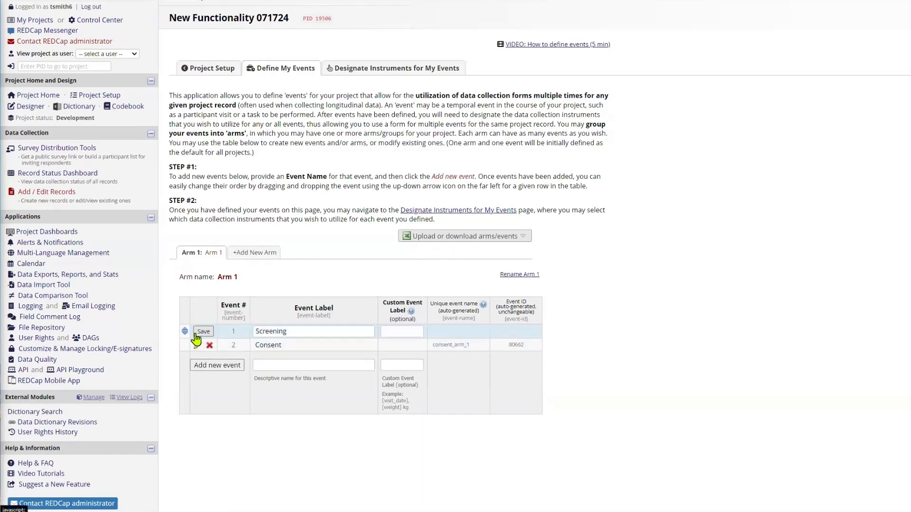
left_click(402, 331)
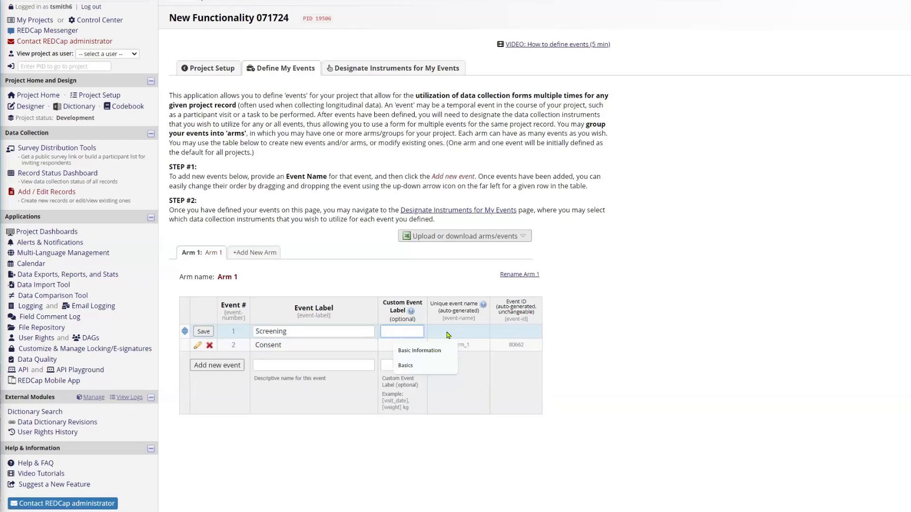
left_click(420, 350)
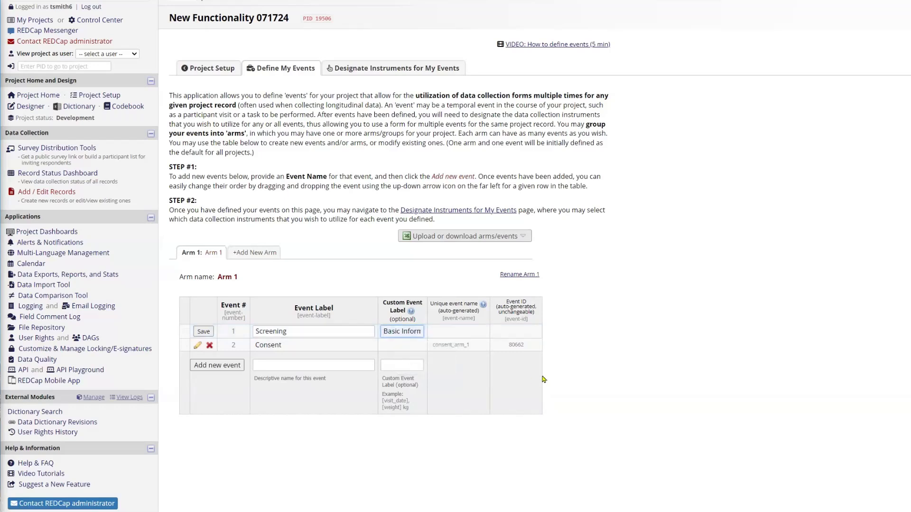
key("Return")
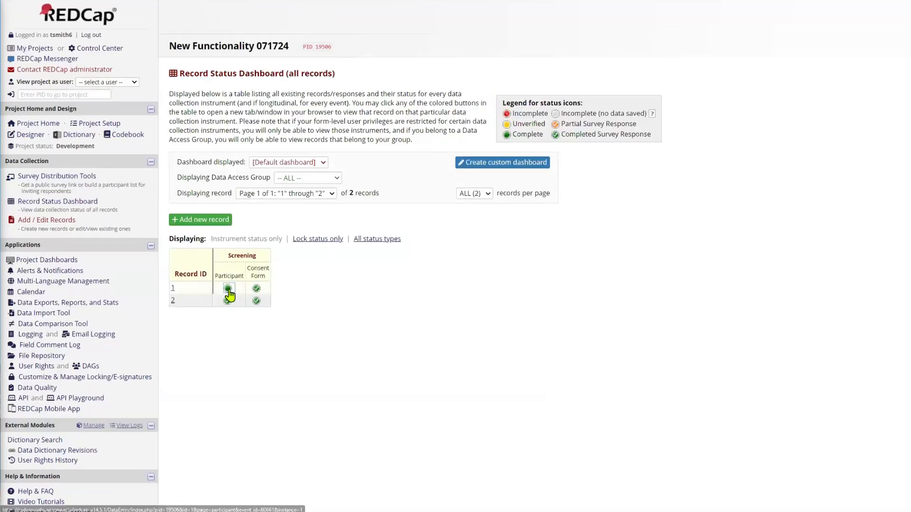
left_click(229, 289)
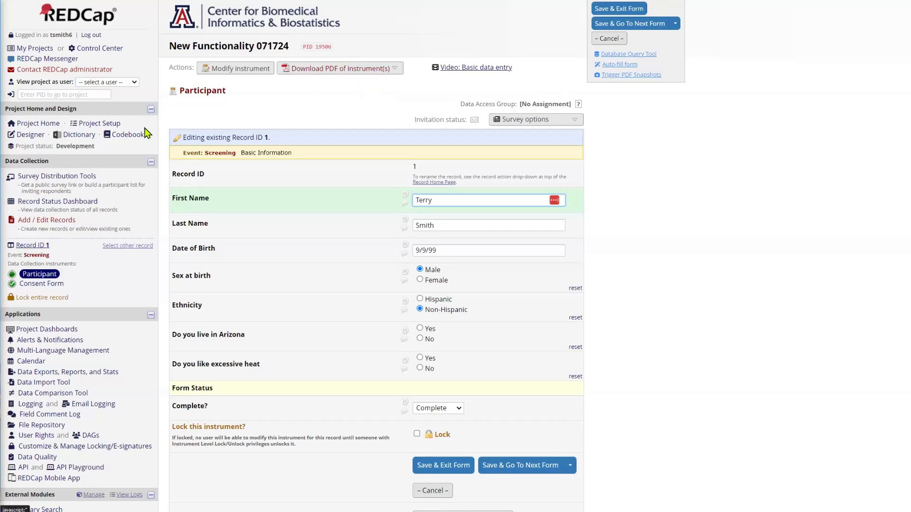
- Open the project's Codebook and set it to collapse all fields
left_click(129, 135)
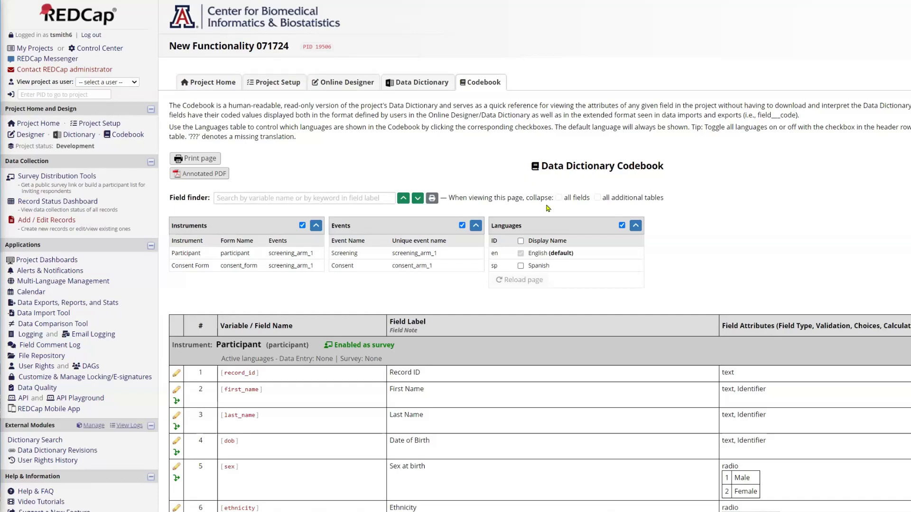
left_click_drag(448, 197, 553, 199)
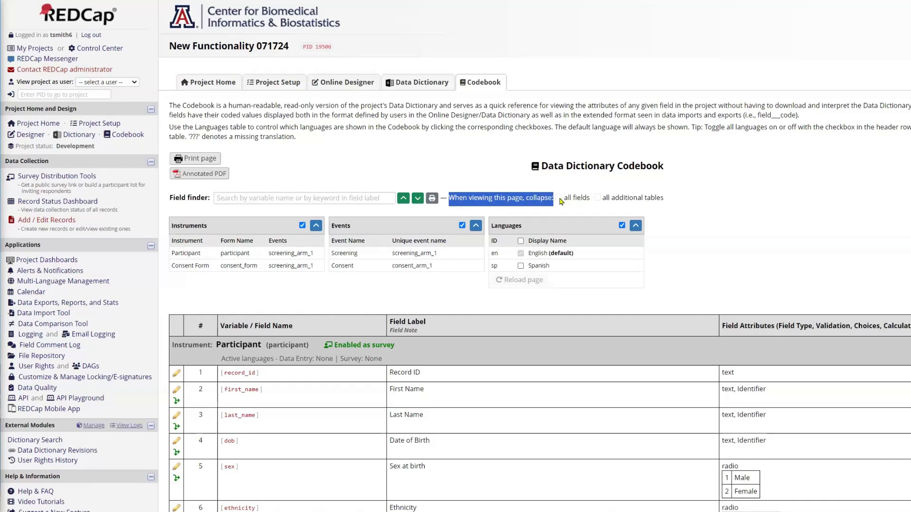
left_click(559, 197)
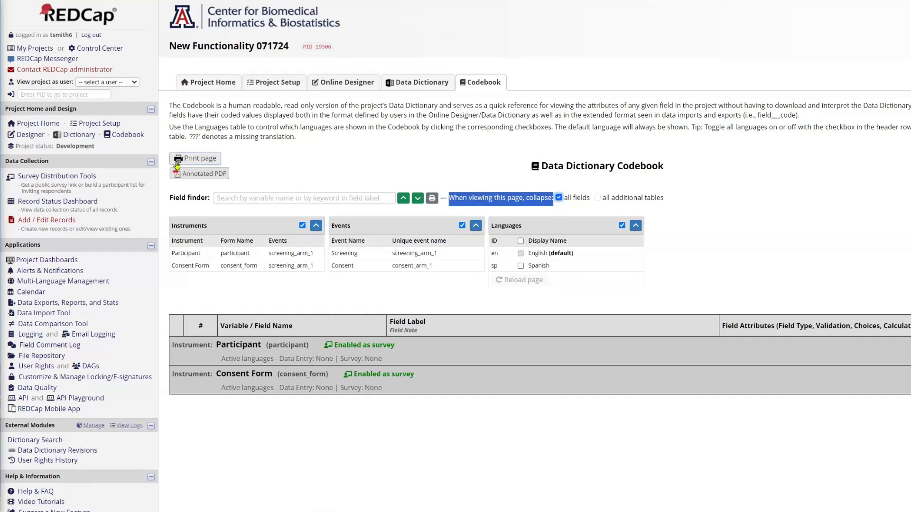
- Reopen the Codebook by way of the Record Status Dashboard, and collapse and re-expand all additional tables
left_click(65, 202)
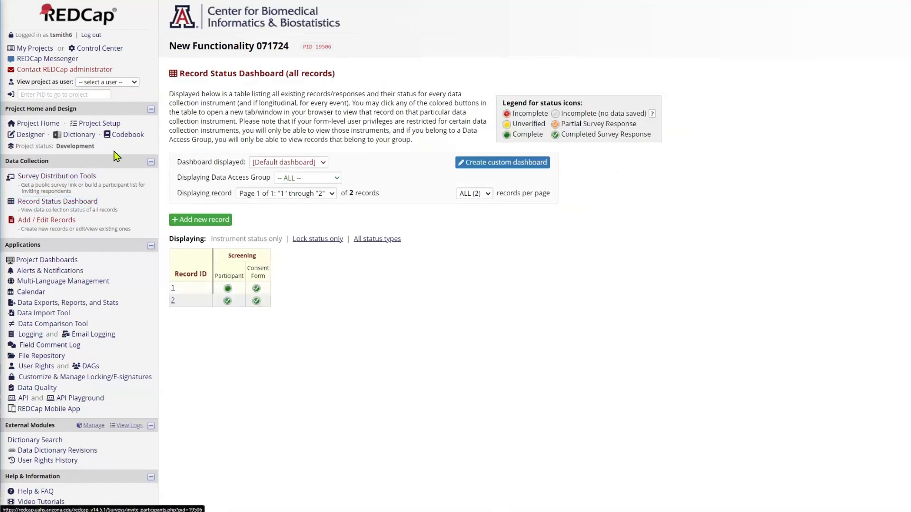
left_click(122, 136)
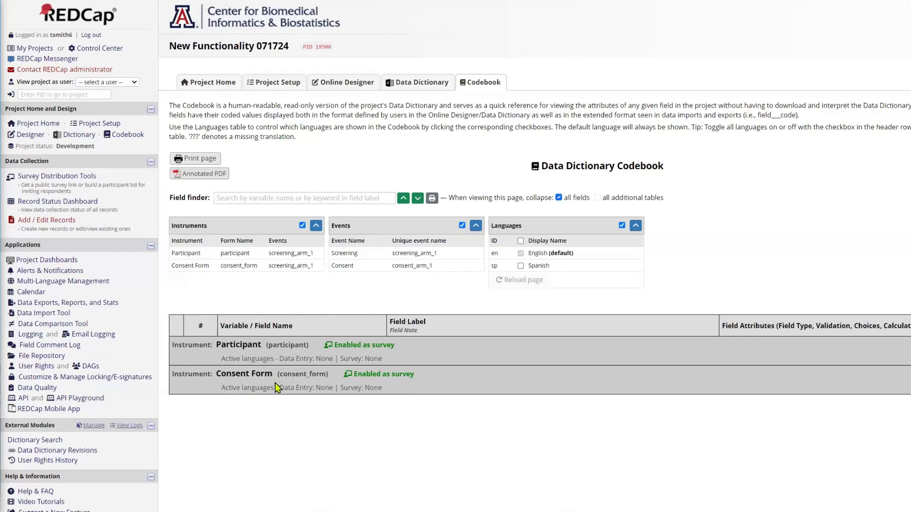
left_click(597, 198)
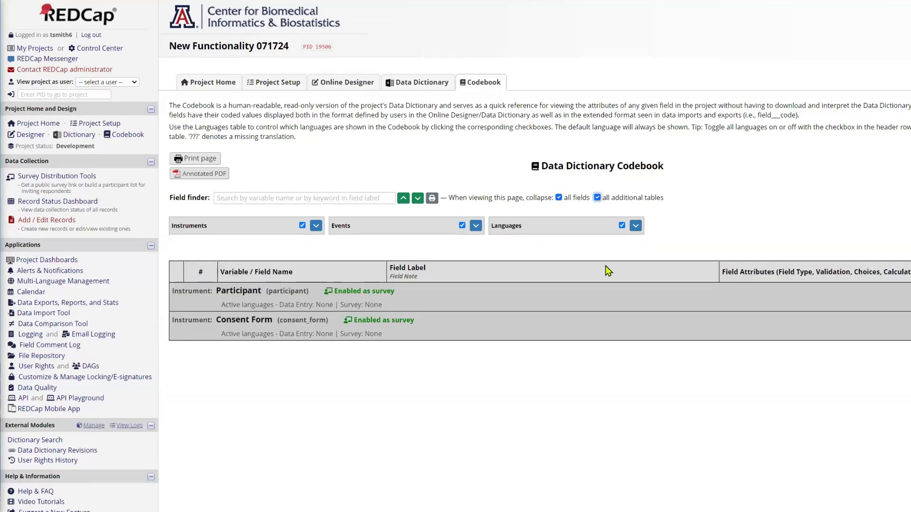
left_click(597, 198)
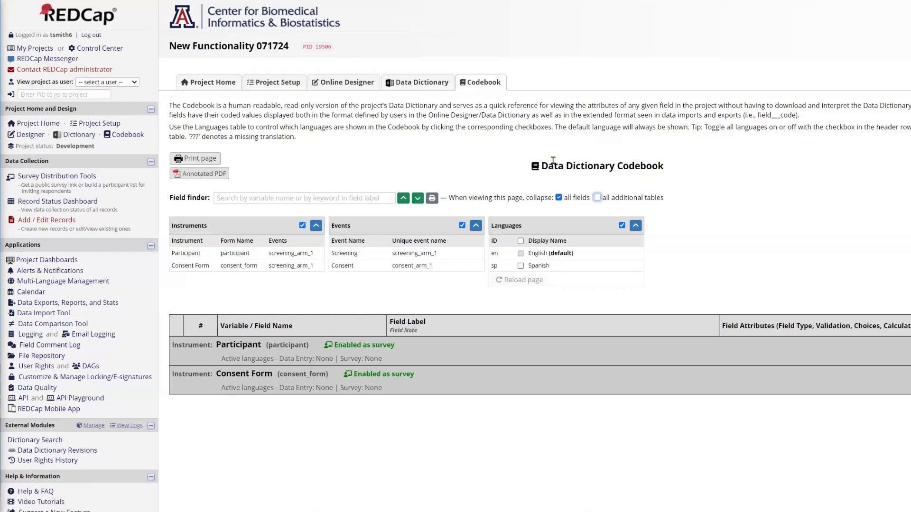
- Open the first listed user's privileges on the User Rights page, check the expiration date calendar, and save with the date blank
left_click(38, 366)
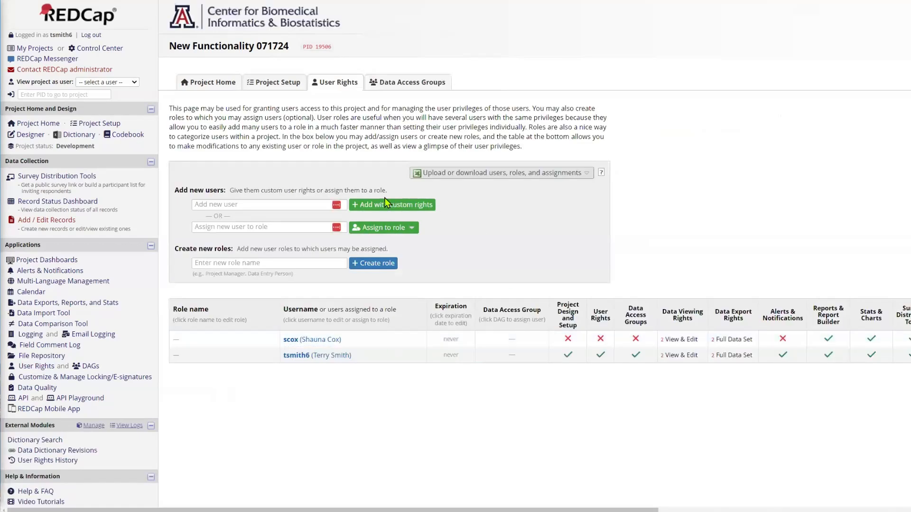
left_click(291, 339)
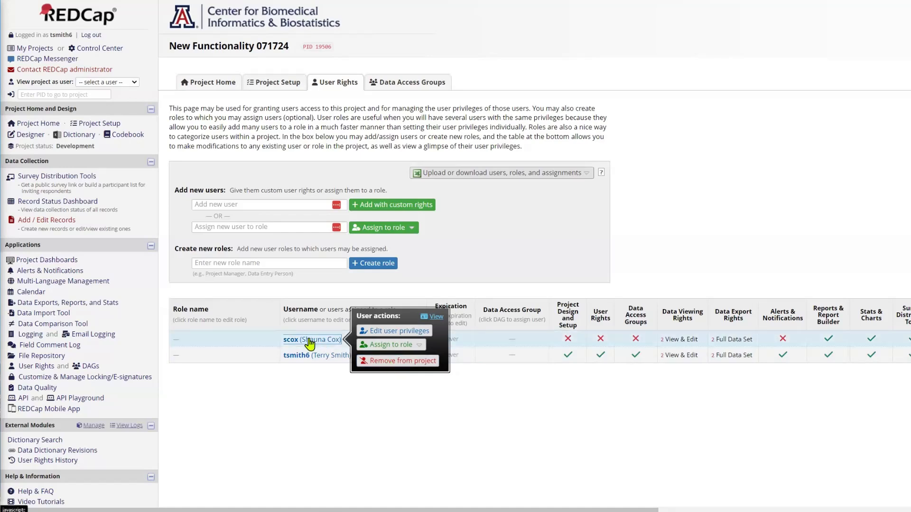
left_click(391, 433)
left_click(315, 346)
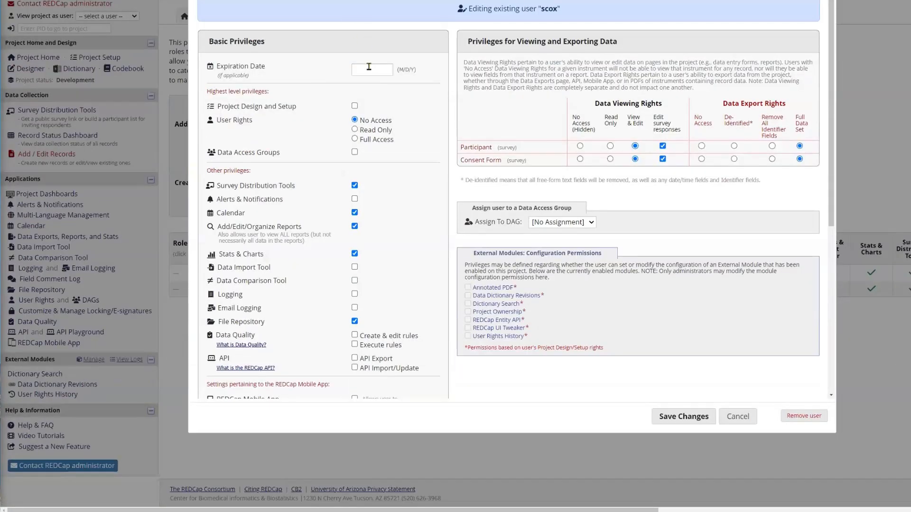
left_click(369, 67)
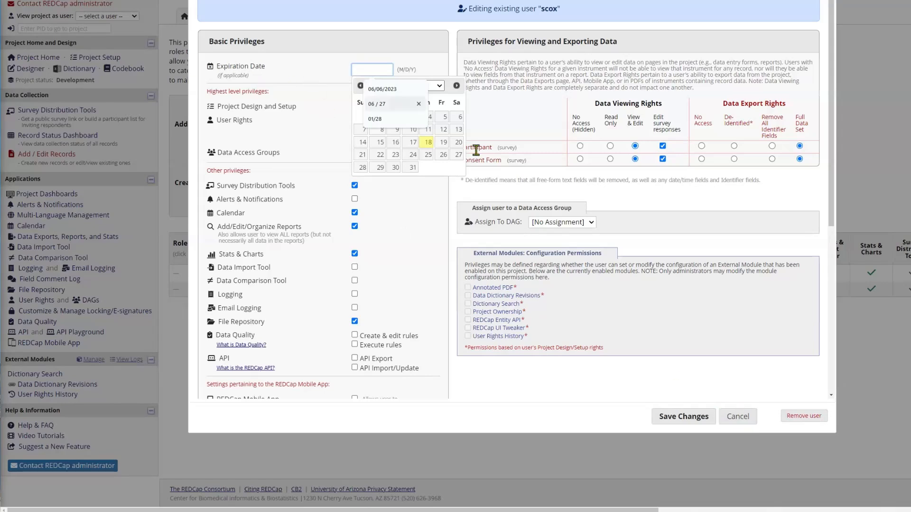
left_click(690, 412)
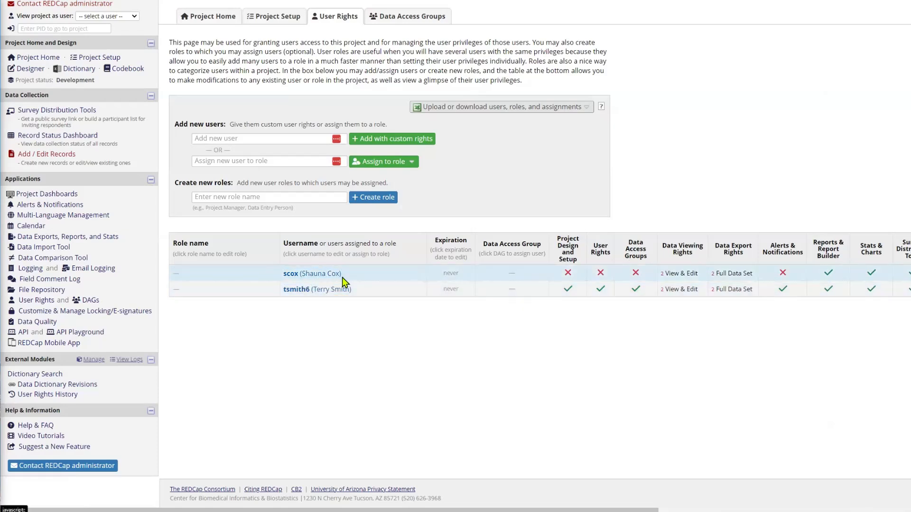
- Examine the same user's basic privileges and data viewing and export rights, closing the editor without saving
left_click(308, 276)
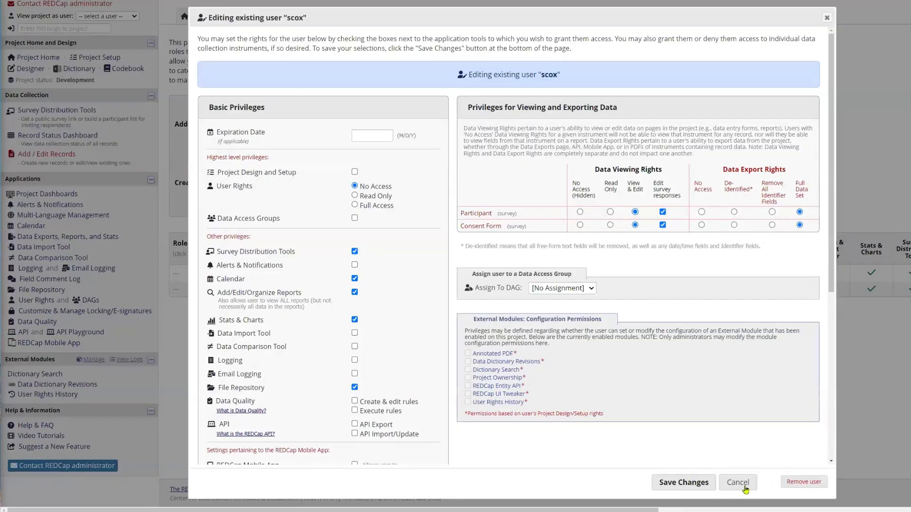
left_click(737, 483)
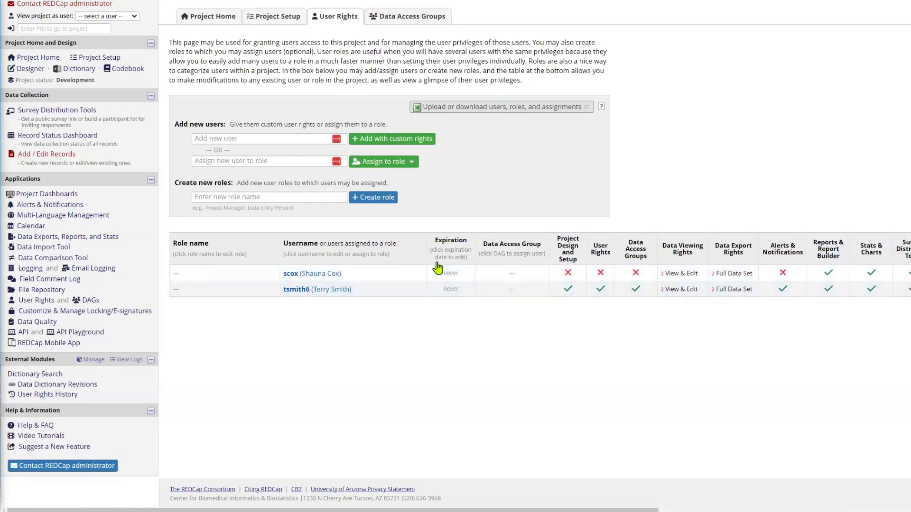
left_click(296, 274)
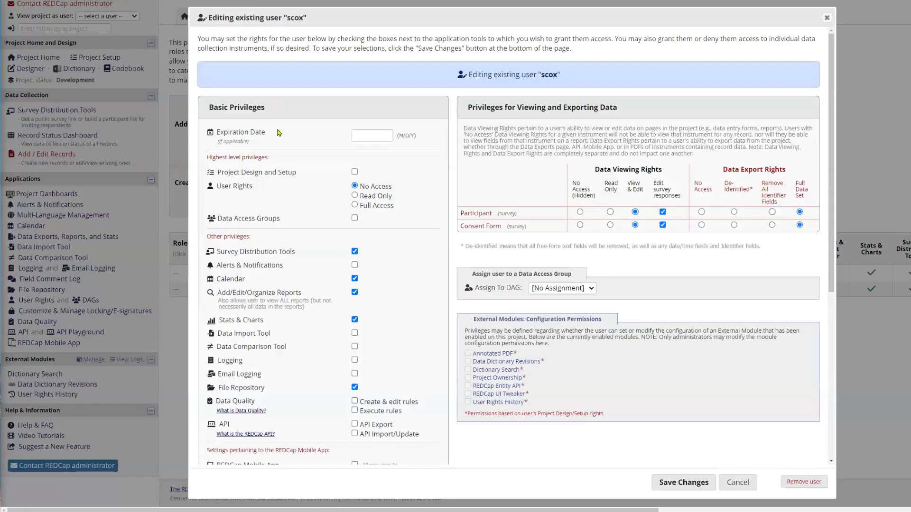
left_click(739, 484)
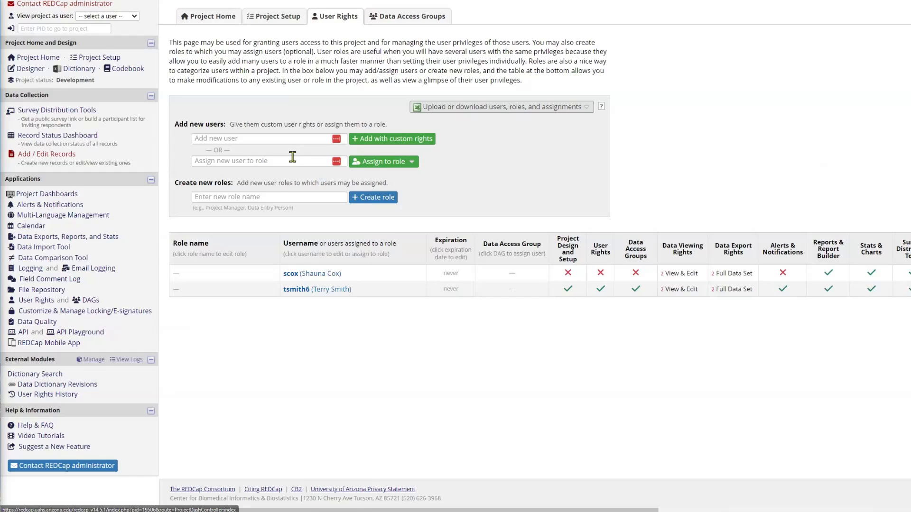
- Open the Participant instrument in the Online Designer and bring its fields into view
left_click(27, 70)
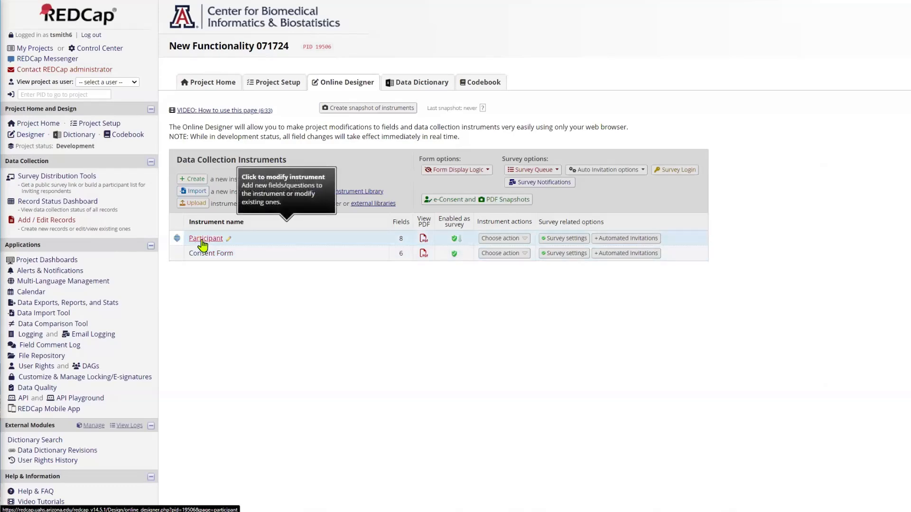
left_click(204, 240)
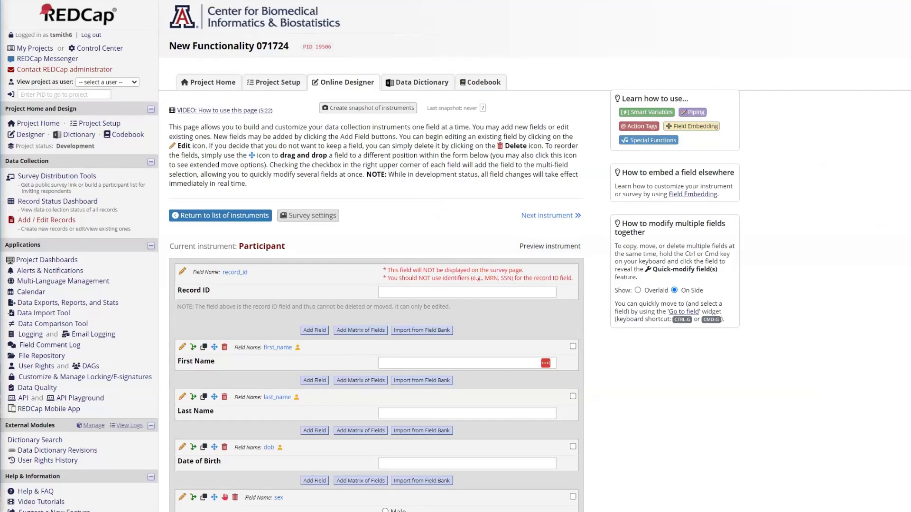
scroll(455, 256, "down", 5)
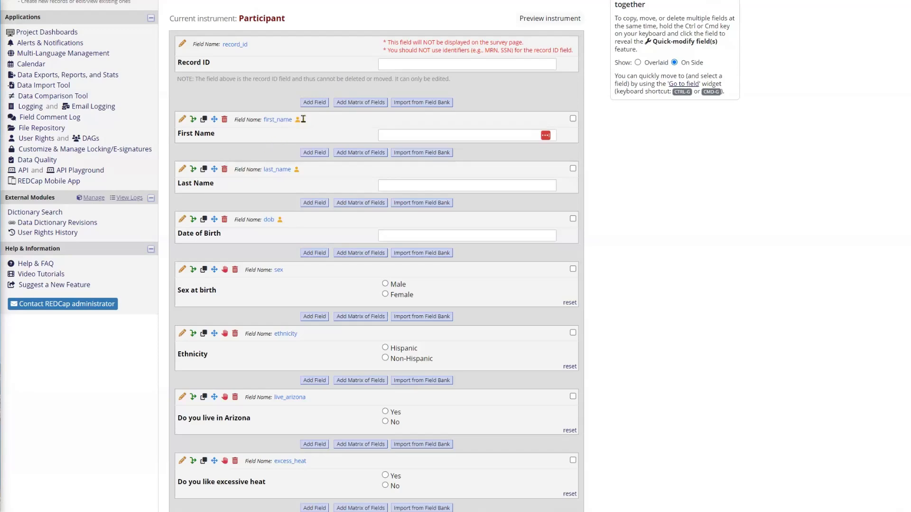
- Inspect the First Name field's Identifier setting, close it without saving, and look over the identifier marks on the other fields
mouse_move(298, 122)
left_click(182, 119)
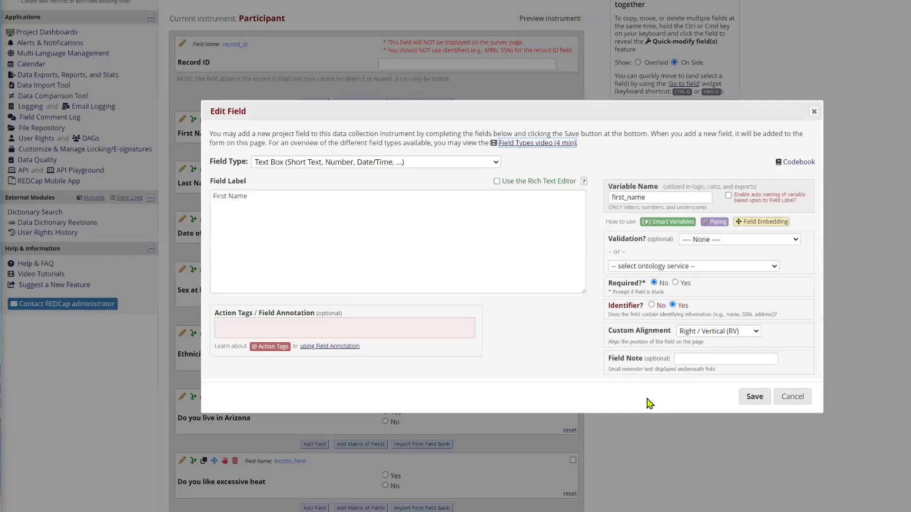
left_click(796, 401)
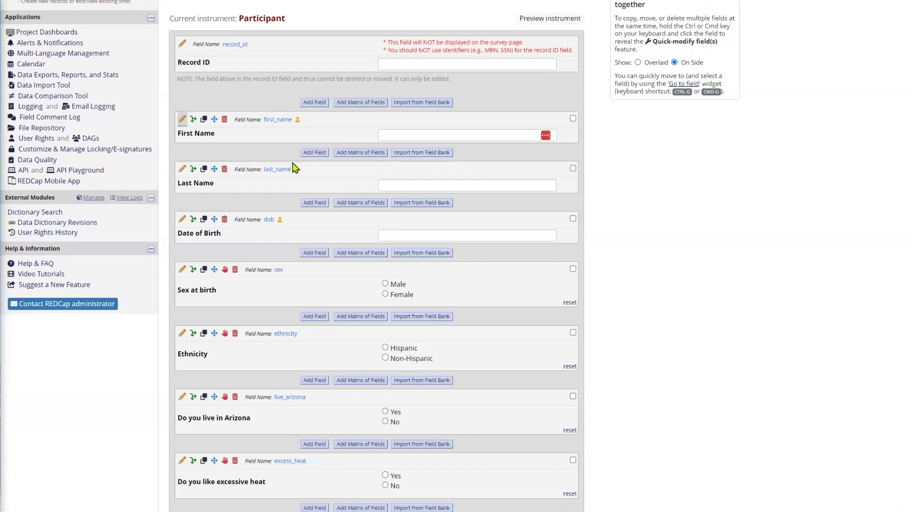
mouse_move(277, 220)
scroll(321, 354, "down", 2)
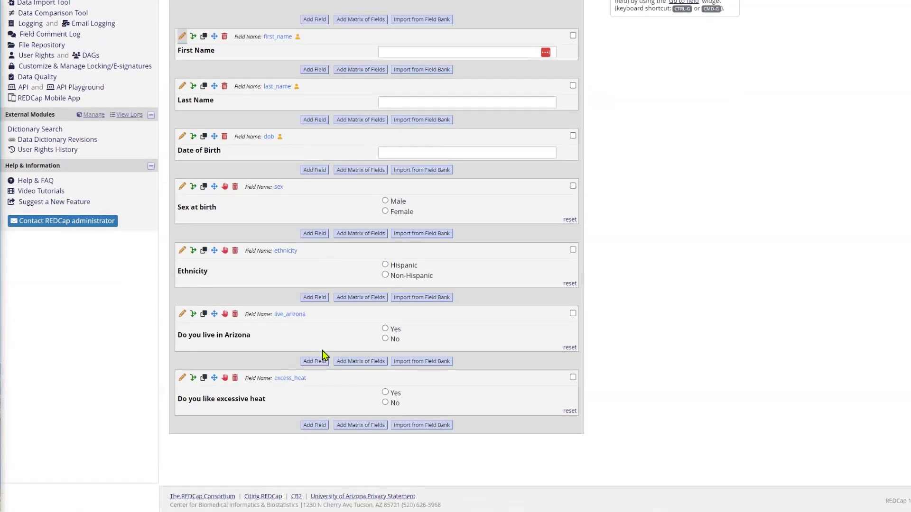
scroll(320, 345, "up", 4)
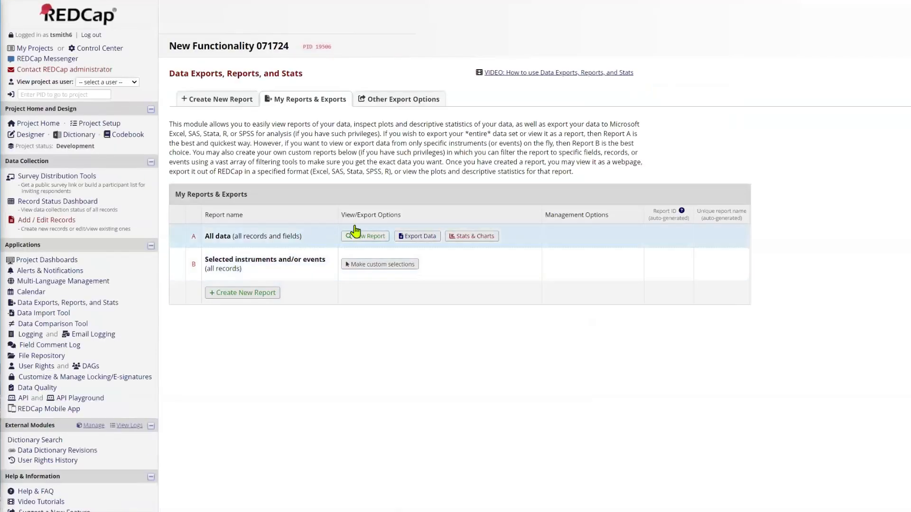
- Review the export formats, de-identification options and gray Form Status setting for the All data report, and cancel the export
left_click(423, 239)
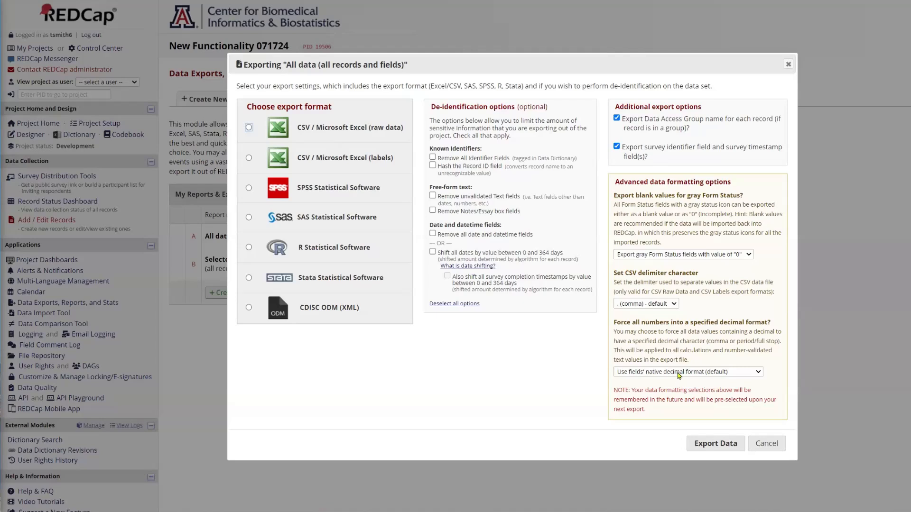
left_click(652, 255)
left_click(651, 257)
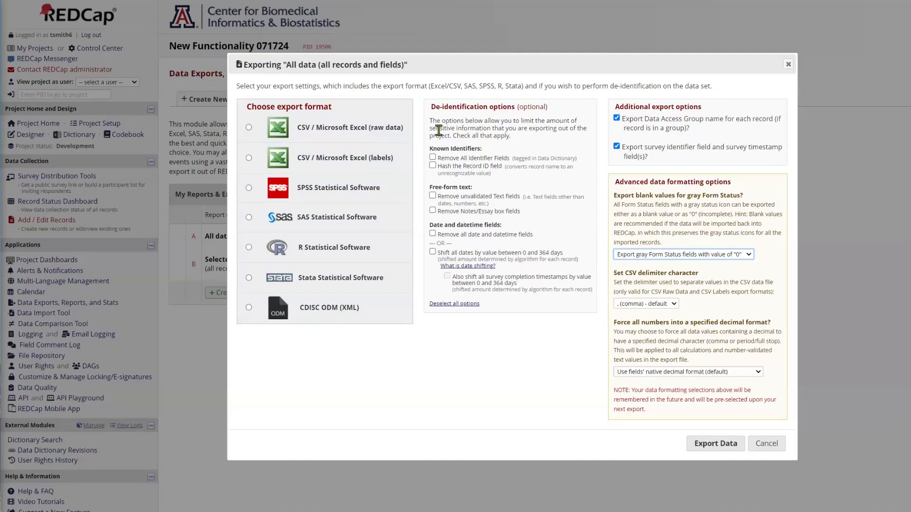
scroll(533, 67, "down", 1)
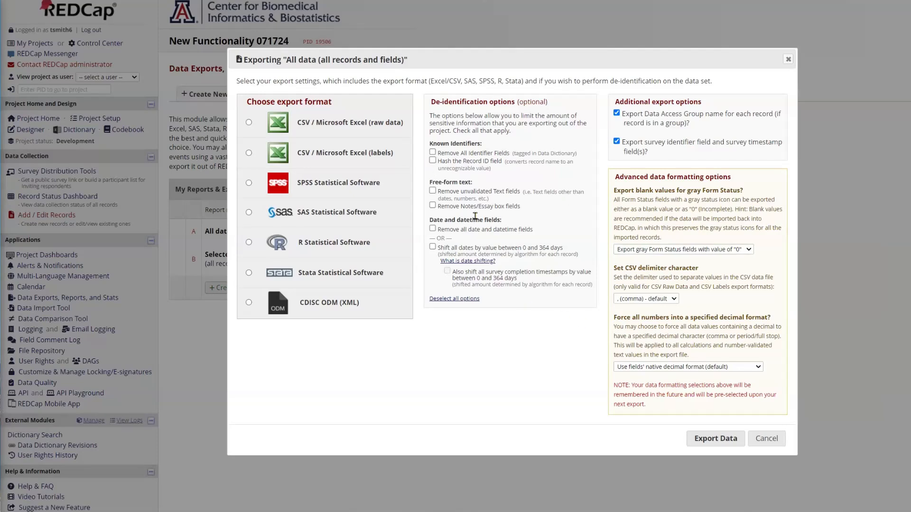
left_click(775, 441)
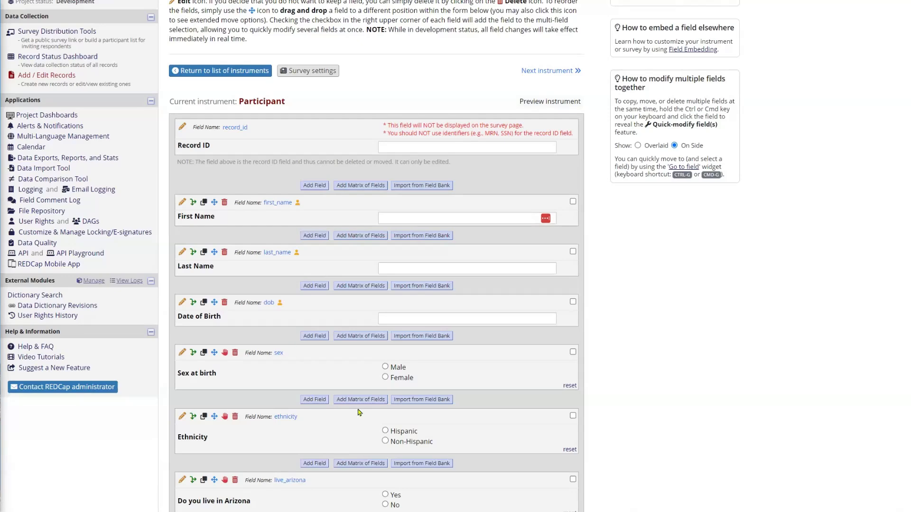
scroll(451, 391, "down", 4)
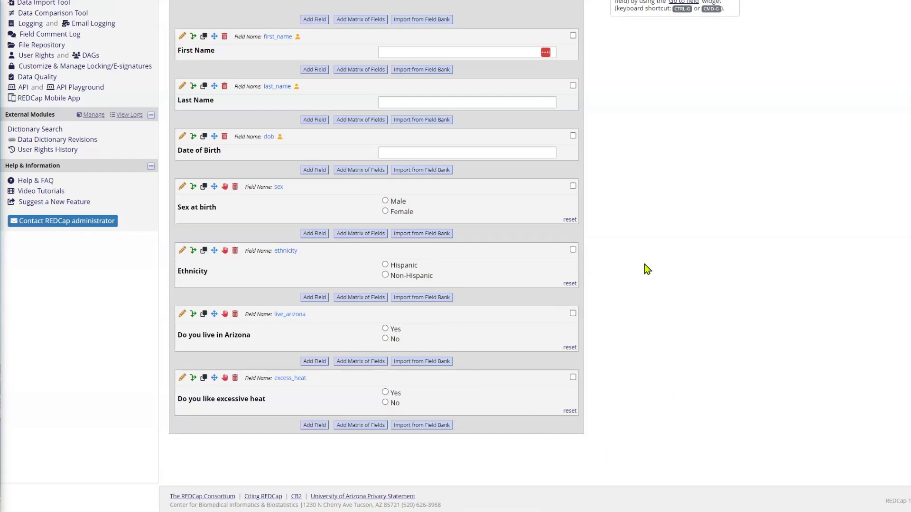
scroll(583, 379, "up", 3)
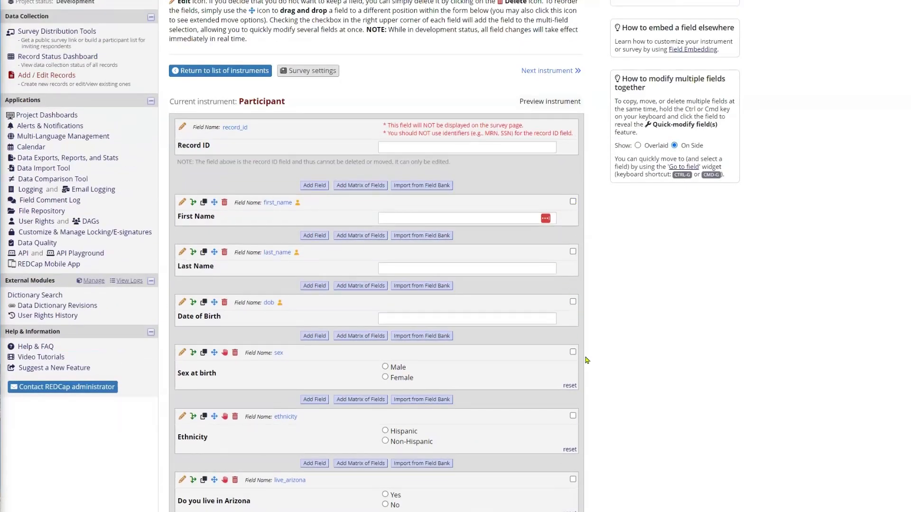
scroll(584, 351, "down", 3)
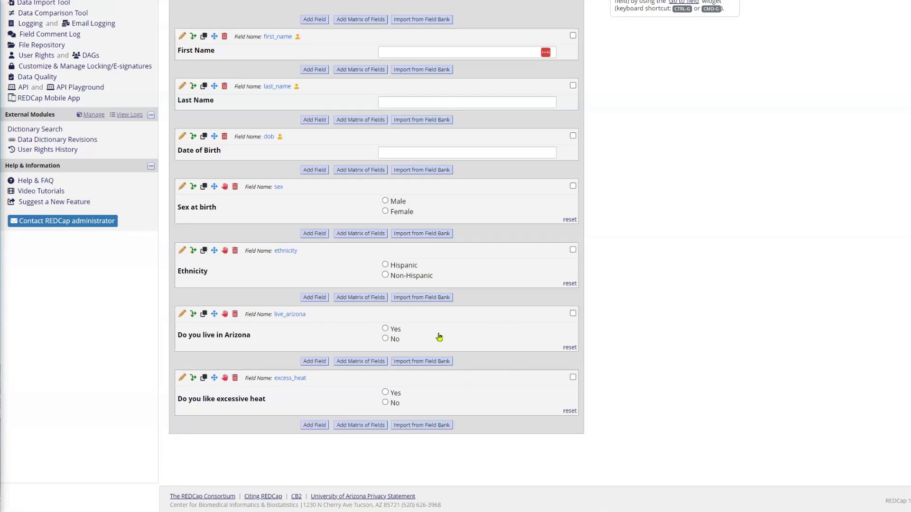
- Convert the live_arizona and excess_heat fields together into a matrix group
left_click(573, 314)
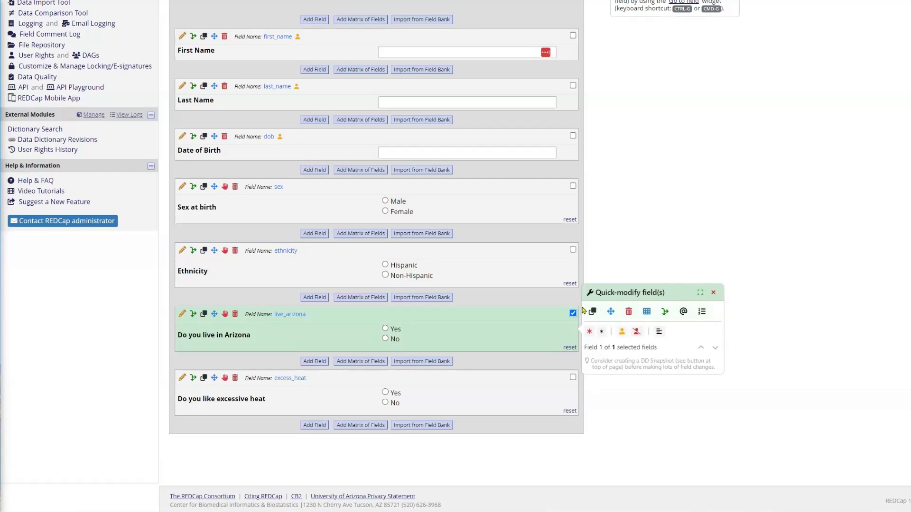
left_click(646, 313)
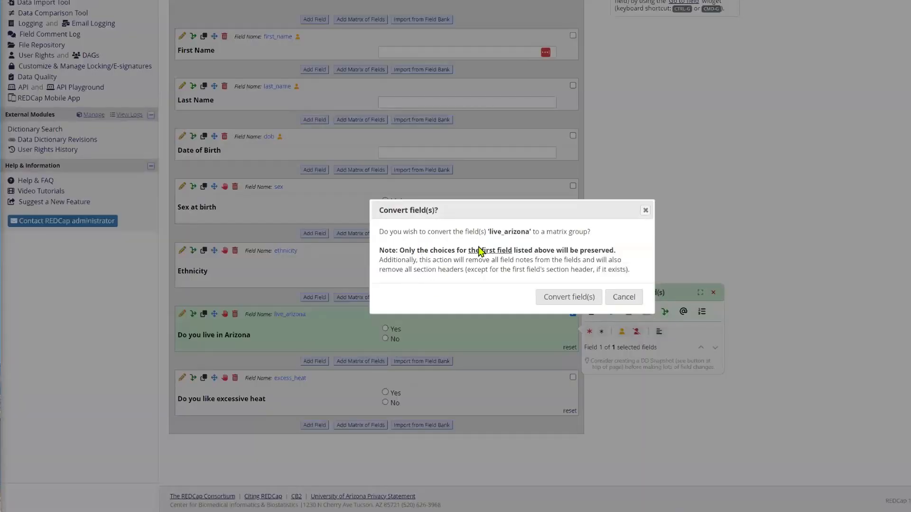
left_click(625, 298)
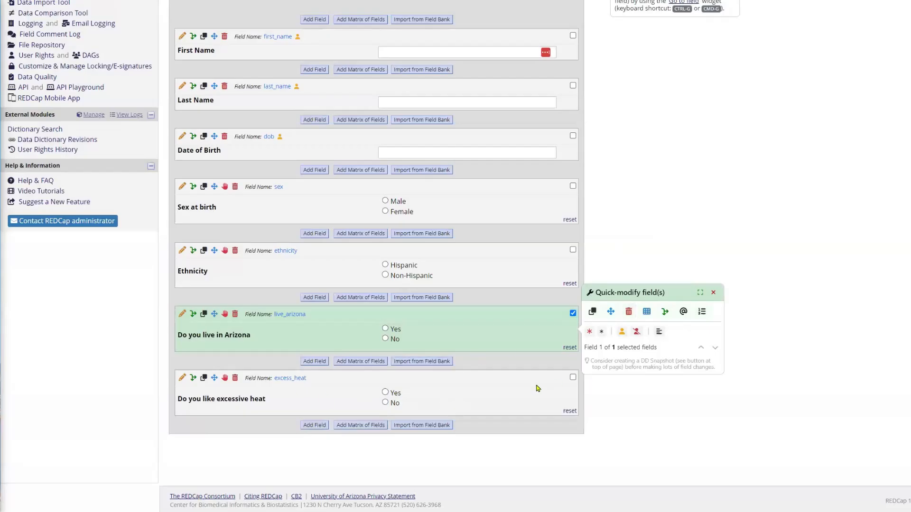
left_click(573, 377)
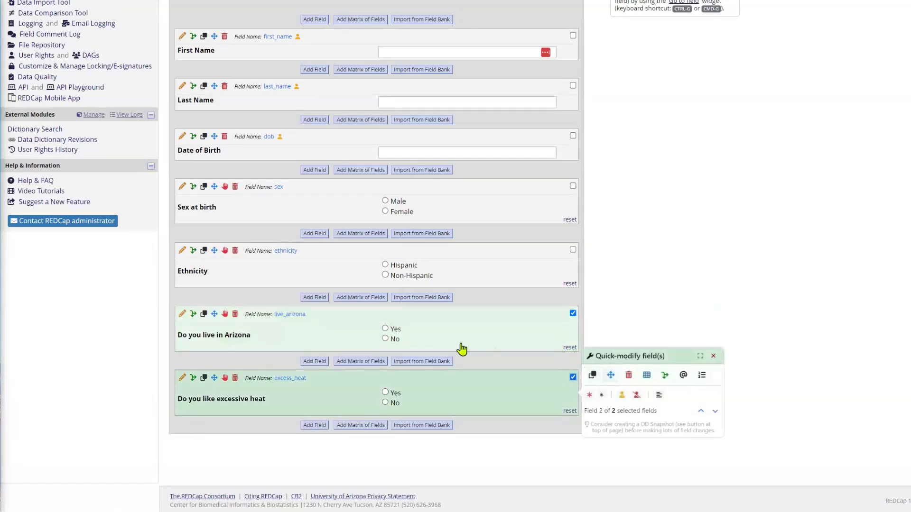
left_click(647, 375)
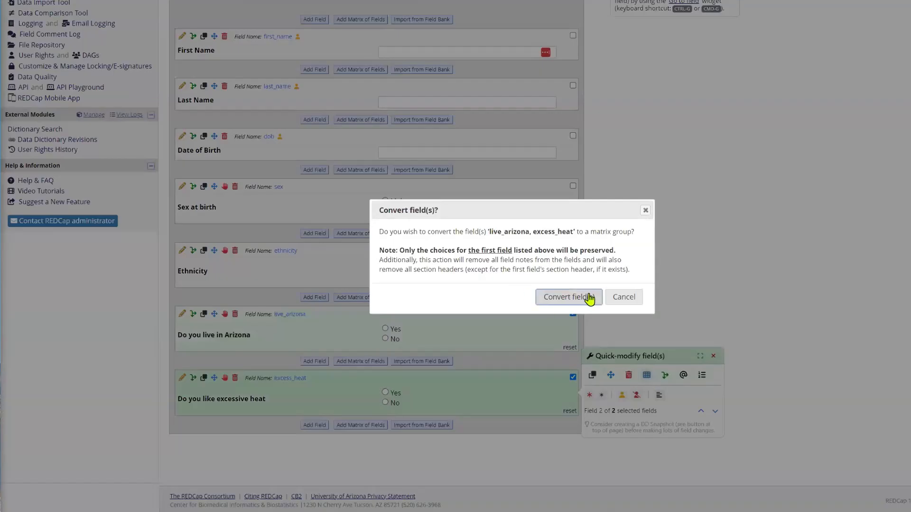
left_click(569, 297)
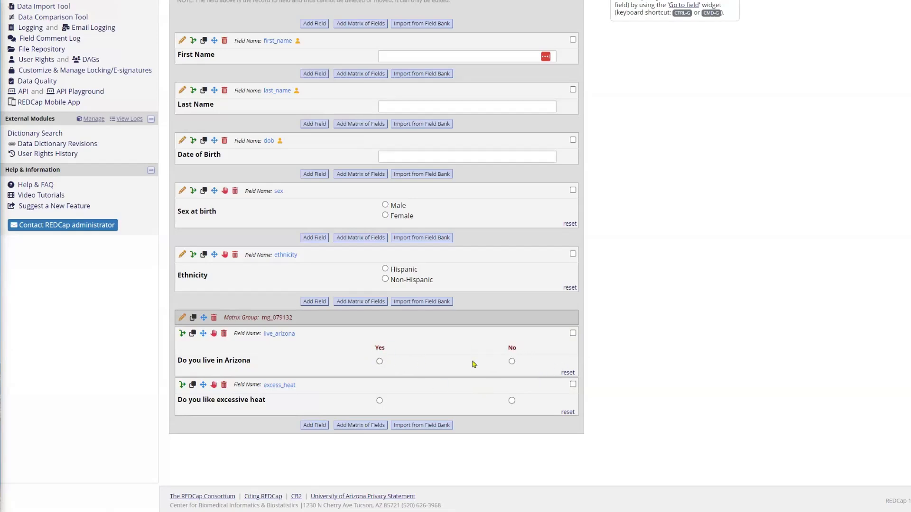
- Split the live_arizona and excess_heat matrix group back into separate fields, and dismiss the meeting reminder
left_click(181, 320)
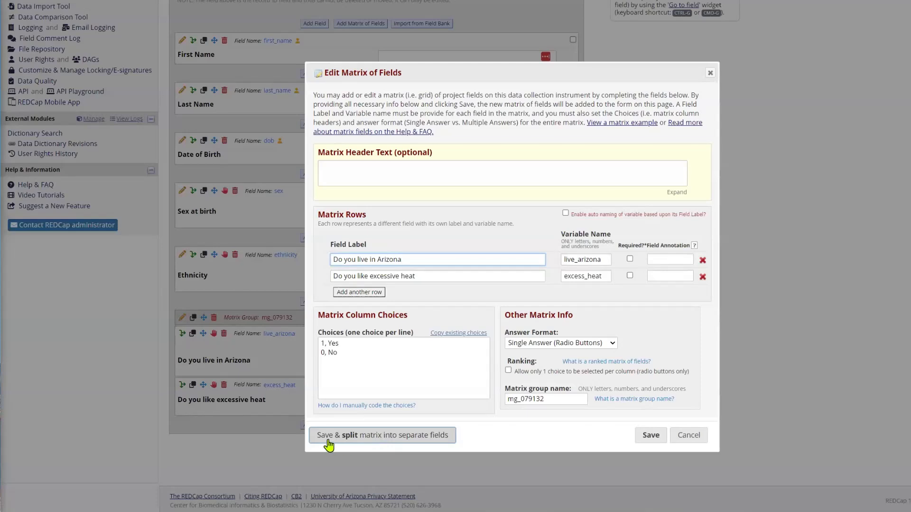
left_click(397, 436)
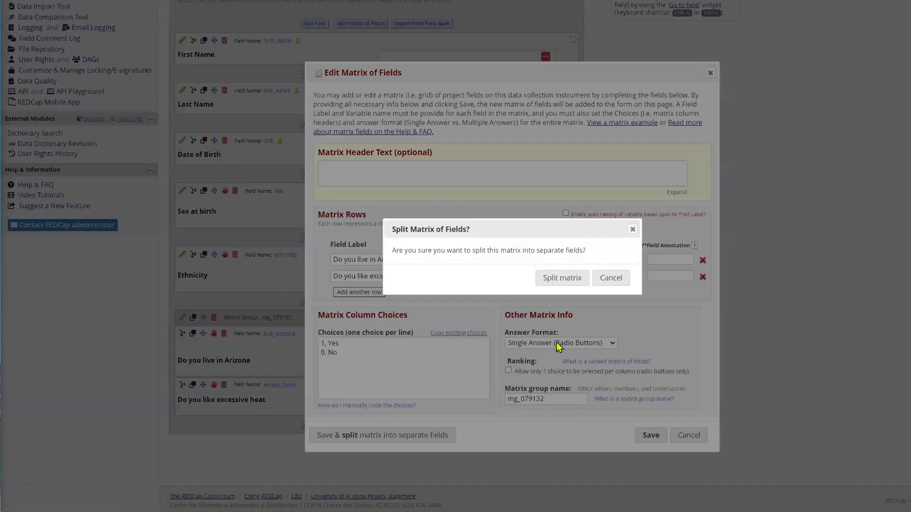
left_click(573, 287)
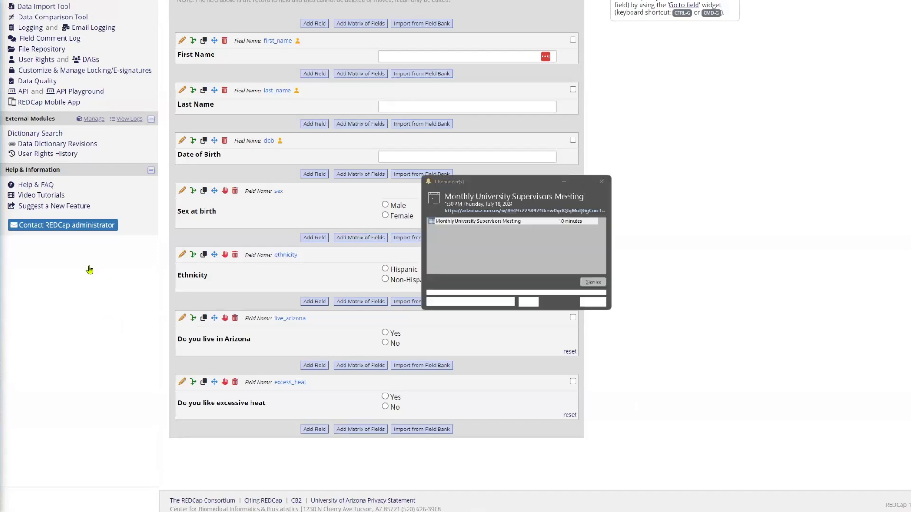
left_click(592, 282)
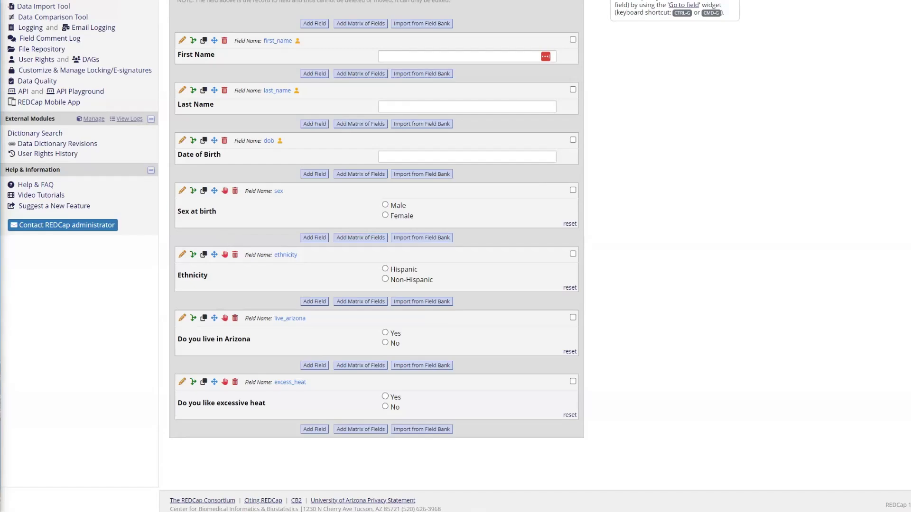
- Open the Data Quality page and review the record and data access group options for applying the rules
scroll(61, 155, "up", 2)
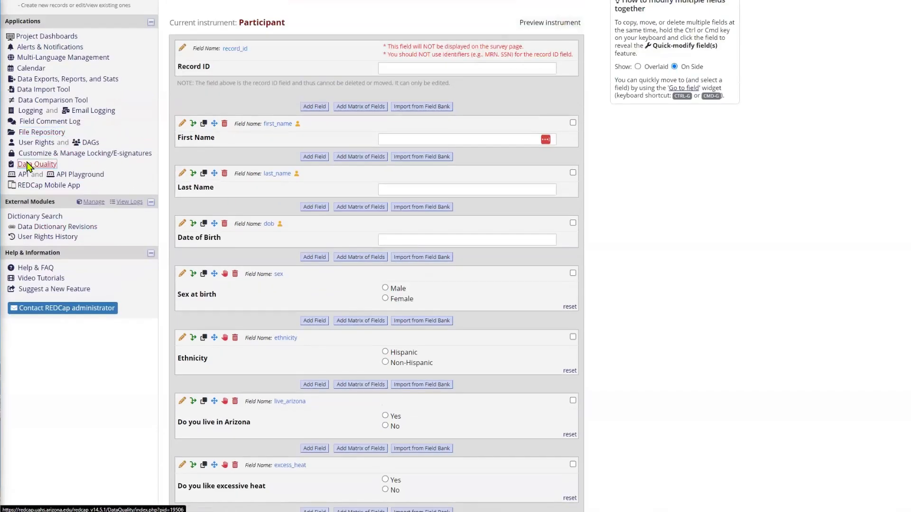
left_click(27, 166)
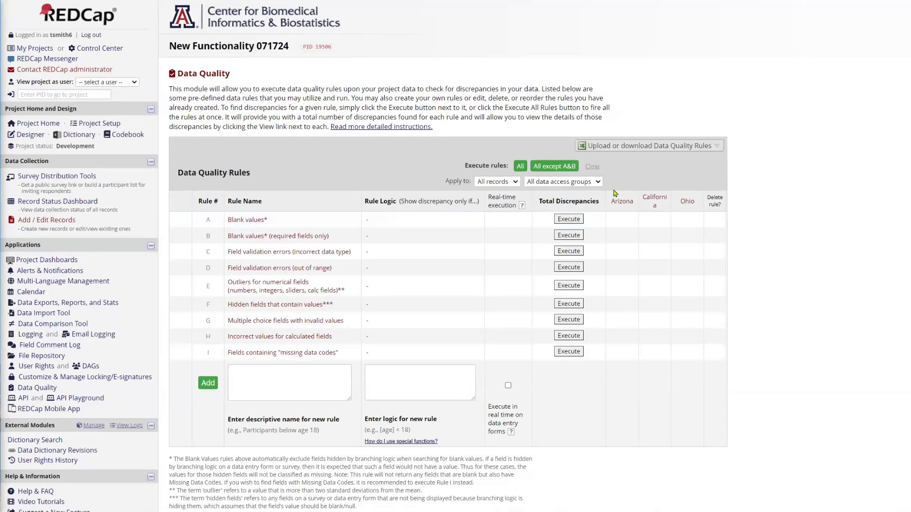
left_click(515, 183)
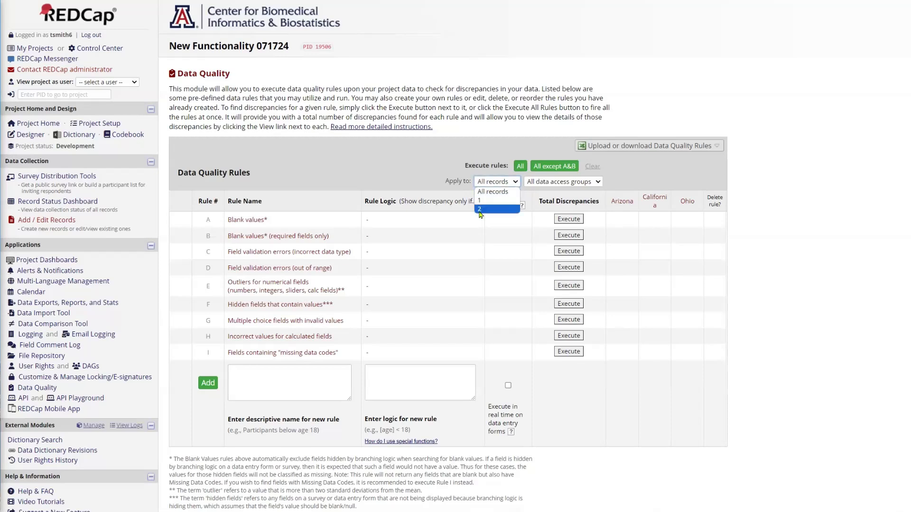
key("Escape")
left_click(598, 181)
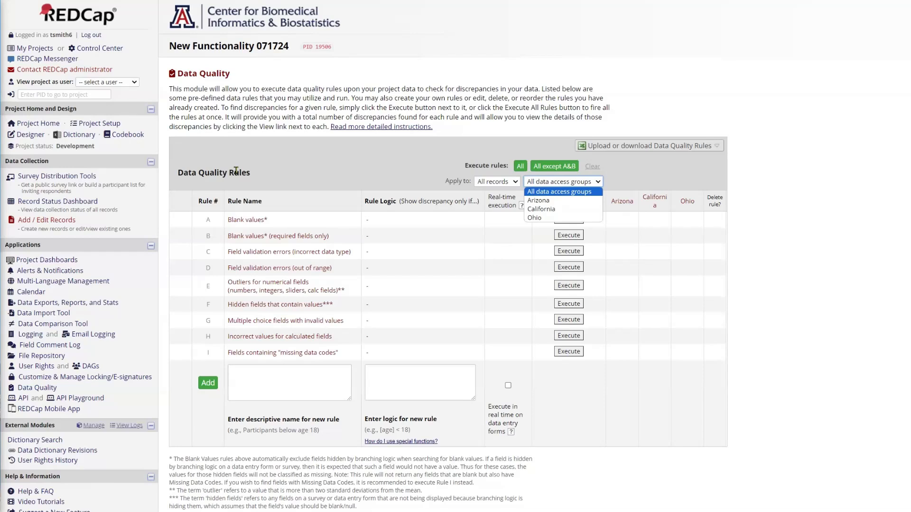
left_click(778, 227)
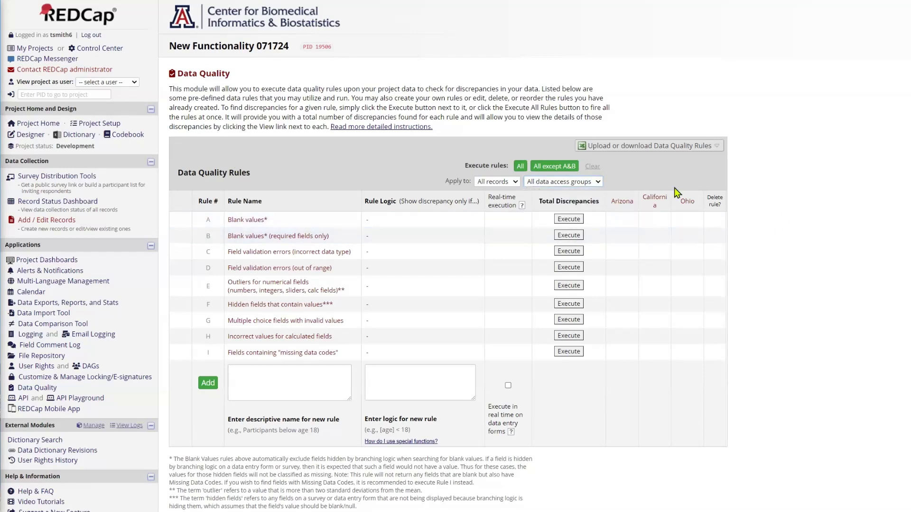
- Open Email Logging and review which email parts a keyword search can cover, leaving the choice unchanged
left_click(86, 336)
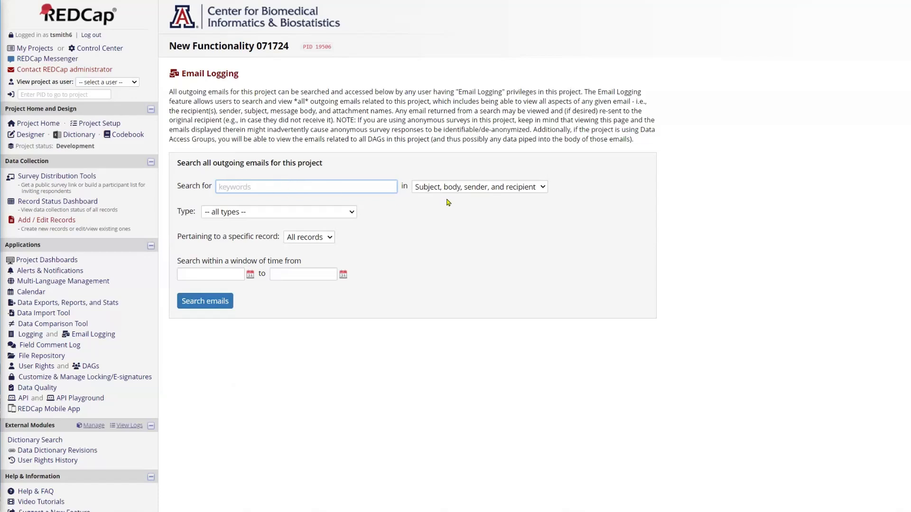
left_click(462, 186)
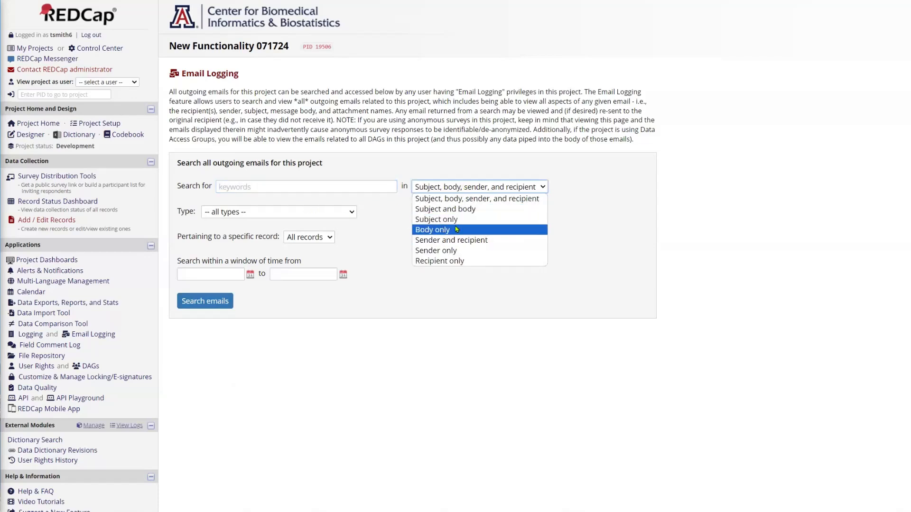
left_click(747, 227)
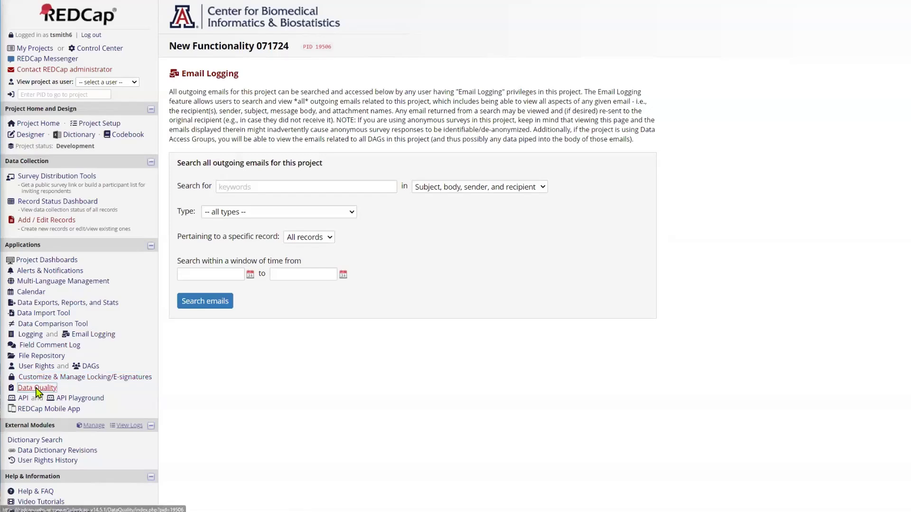
- Review the first listed user's privileges without saving, and look over the email type options in Email Logging
left_click(38, 366)
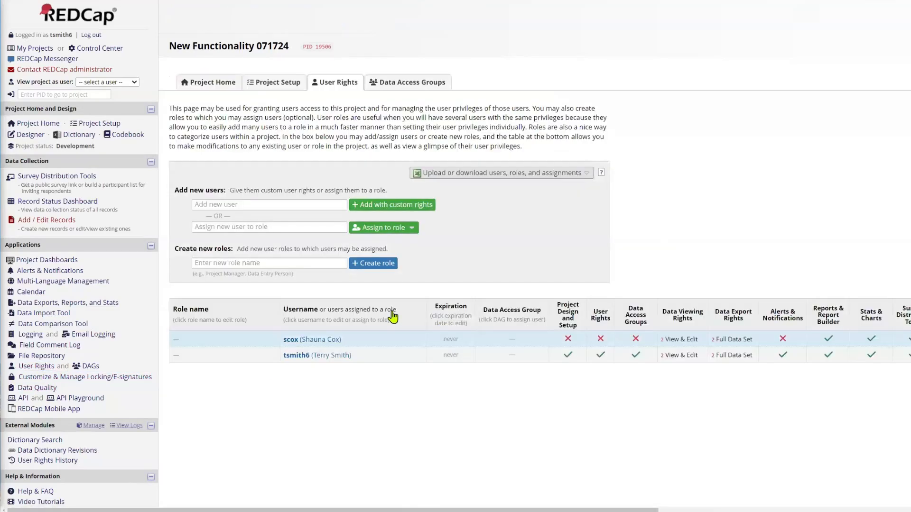
left_click(290, 339)
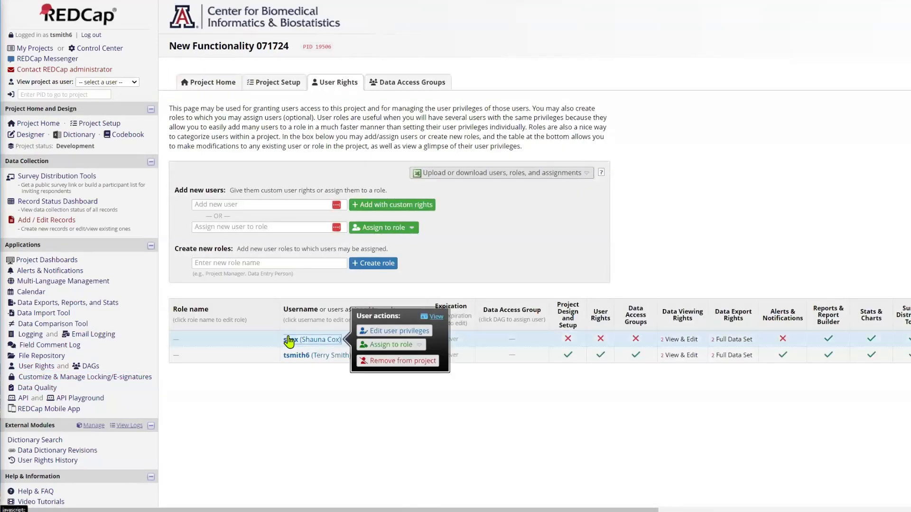
left_click(397, 339)
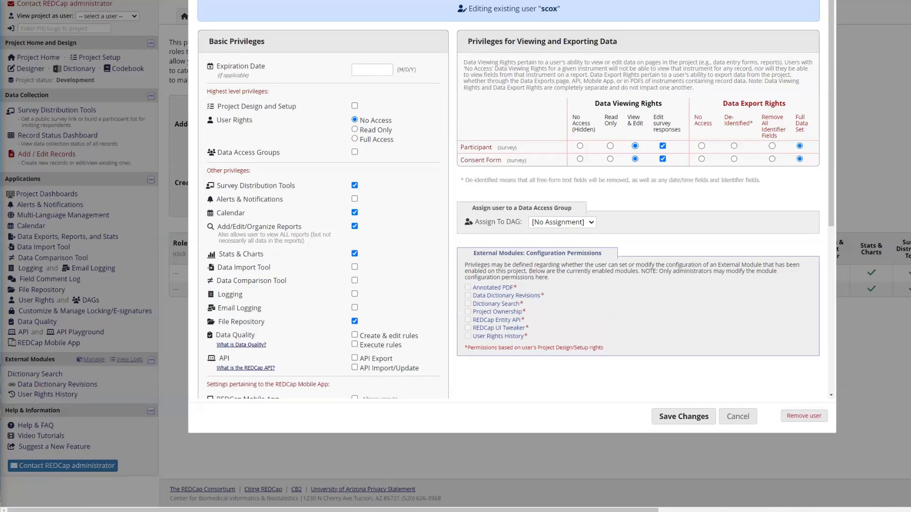
left_click(738, 416)
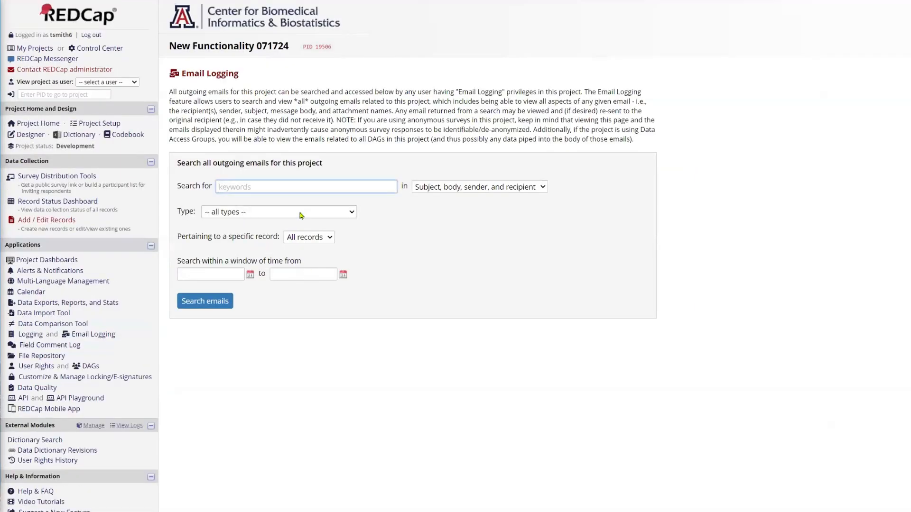
left_click(216, 209)
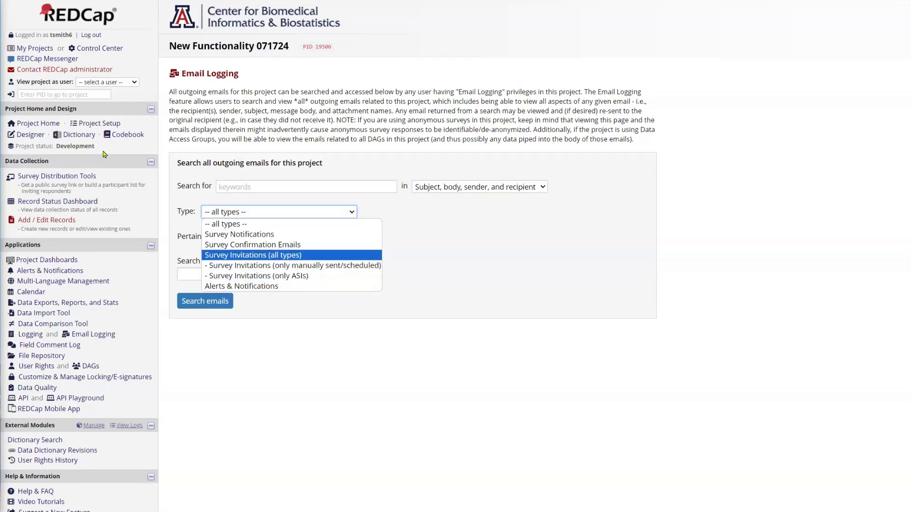
- Open the Participant instrument in the Online Designer and look through its fields
left_click(28, 135)
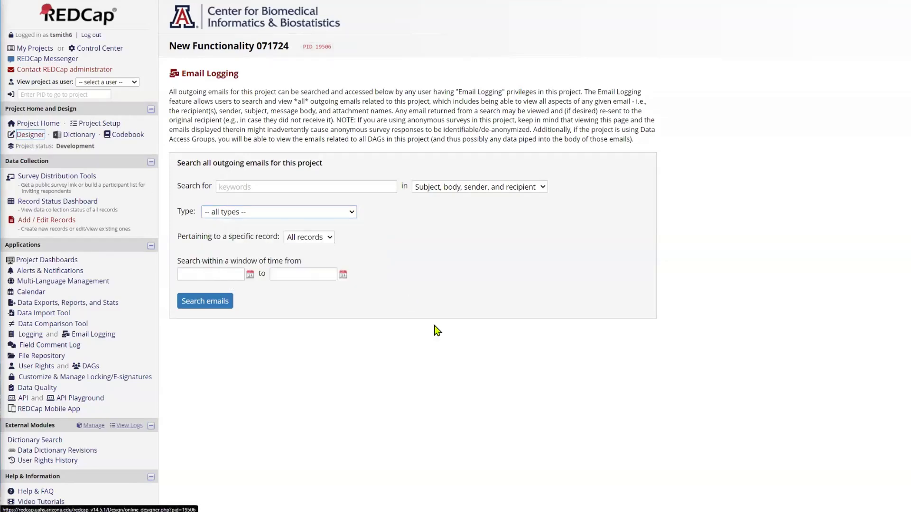
left_click(204, 239)
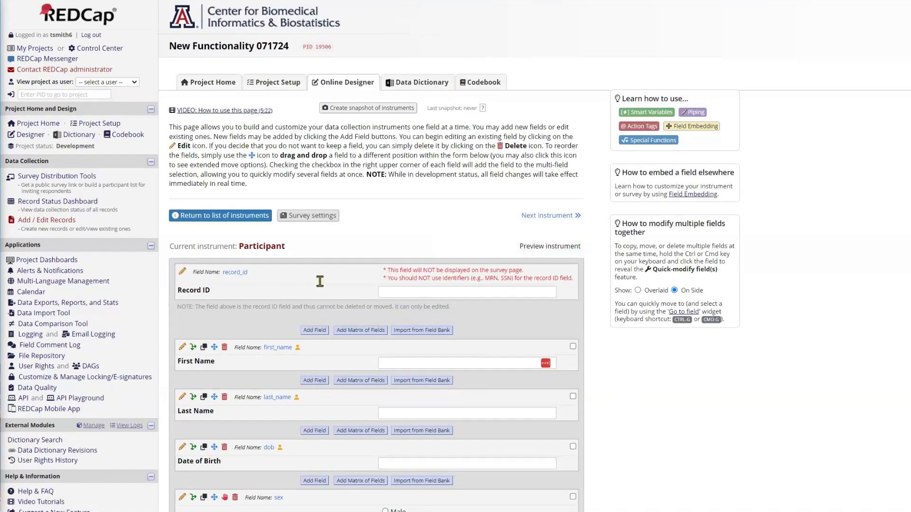
scroll(327, 282, "down", 6)
scroll(334, 287, "up", 6)
- Jump from the Participant instrument to the Consent Form's sign_here field with the Go to field widget
key("ctrl+g")
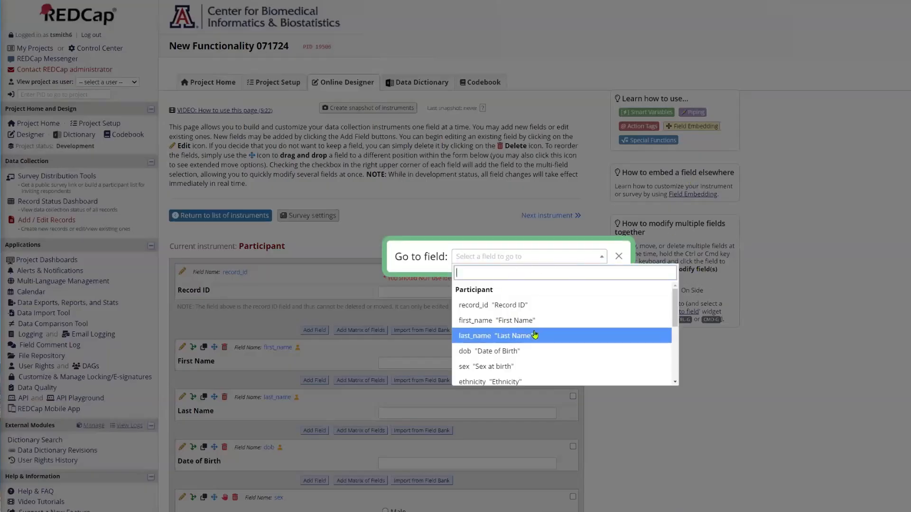
scroll(541, 341, "down", 5)
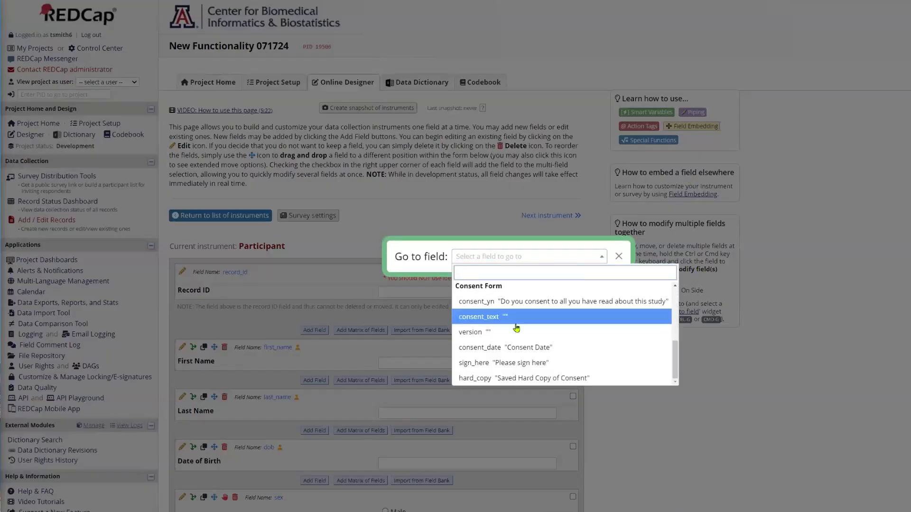
left_click(487, 365)
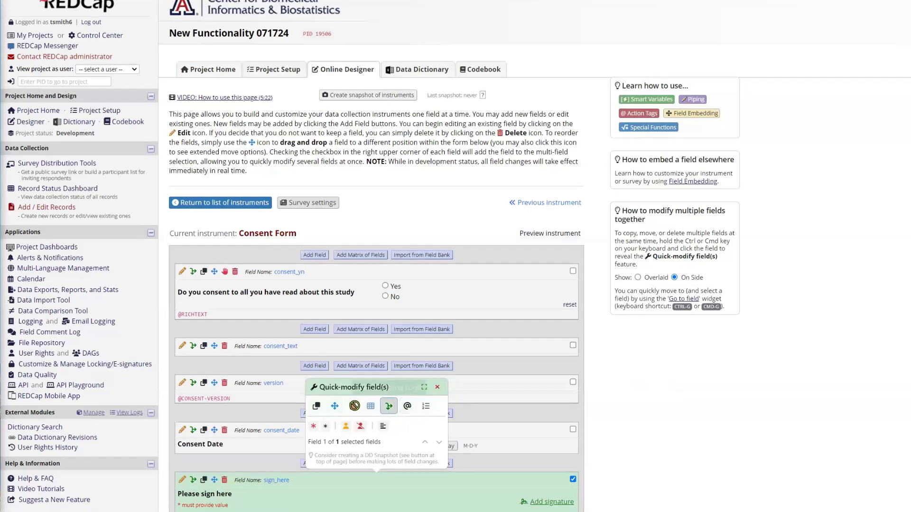
- Add version and consent_text to the field selection, review the shared Branching Logic editing options, and cancel without applying any
scroll(639, 406, "down", 3)
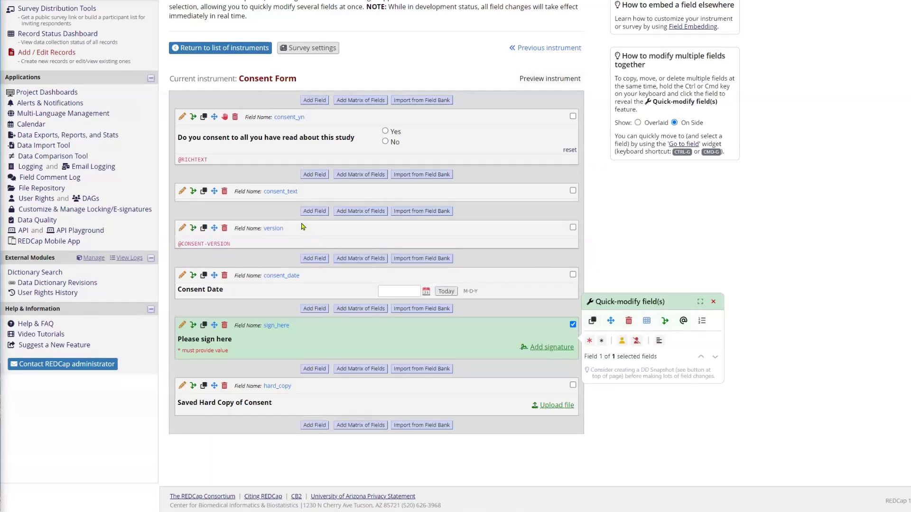
left_click(572, 227)
left_click(573, 190)
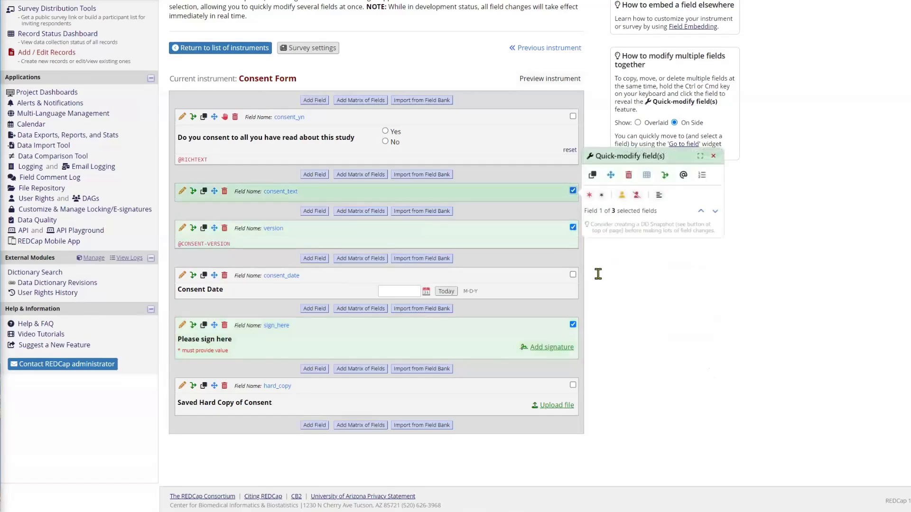
left_click(665, 176)
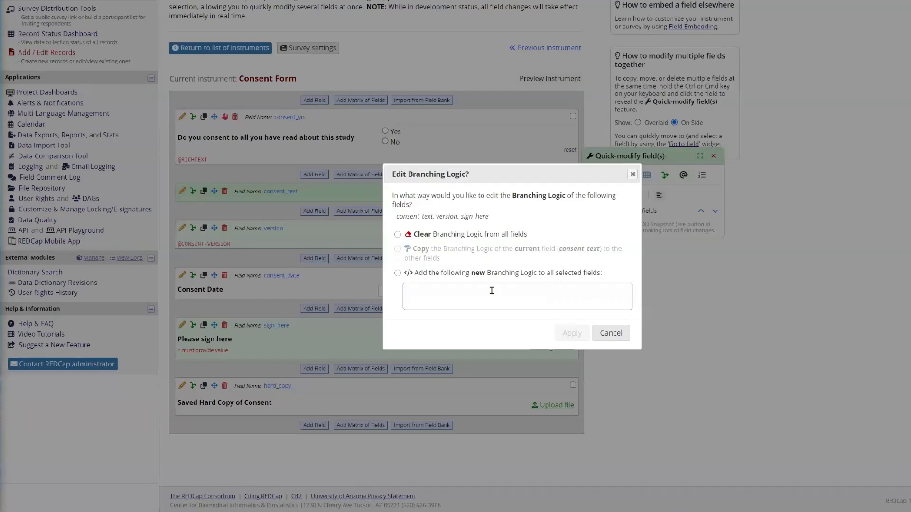
left_click(612, 338)
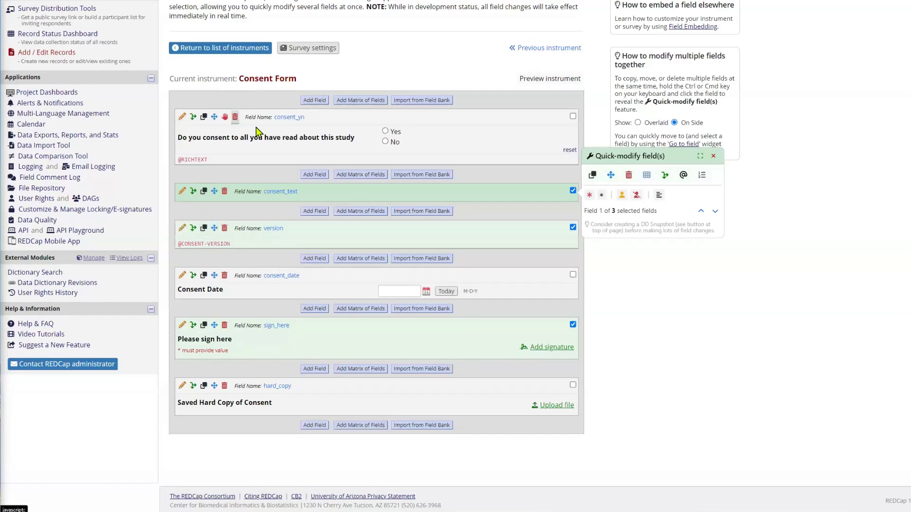
- Change the field selection to only consent_yn and version, review the shared Action Tags editing options, and cancel without applying any
left_click(573, 116)
left_click(573, 191)
left_click(573, 228)
left_click(573, 324)
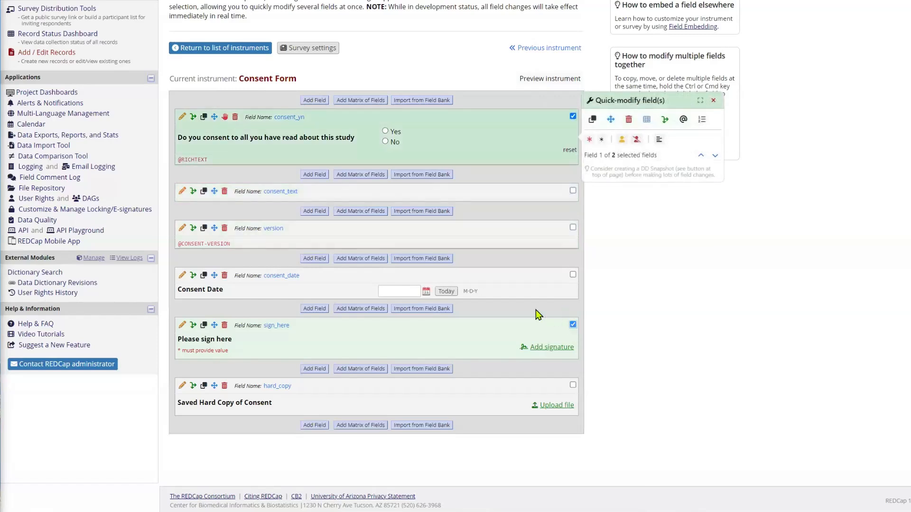
right_click(208, 342)
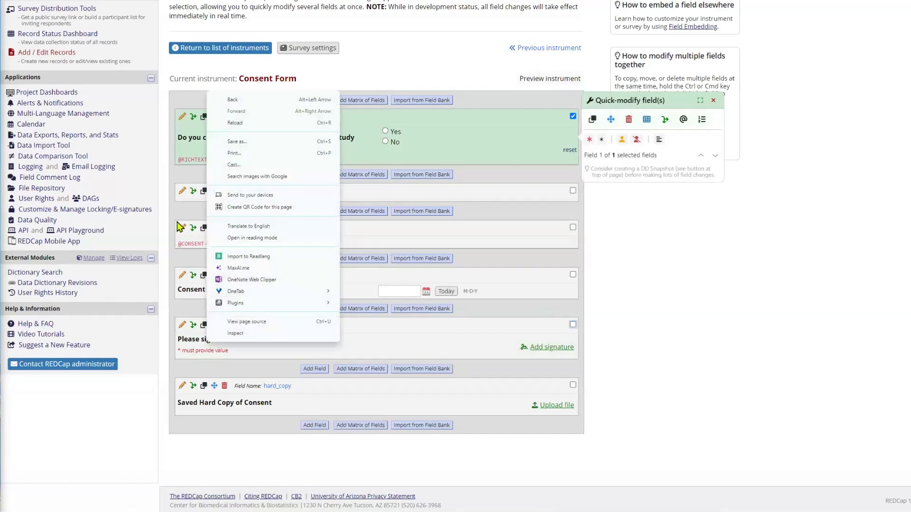
left_click(573, 228)
left_click(573, 227)
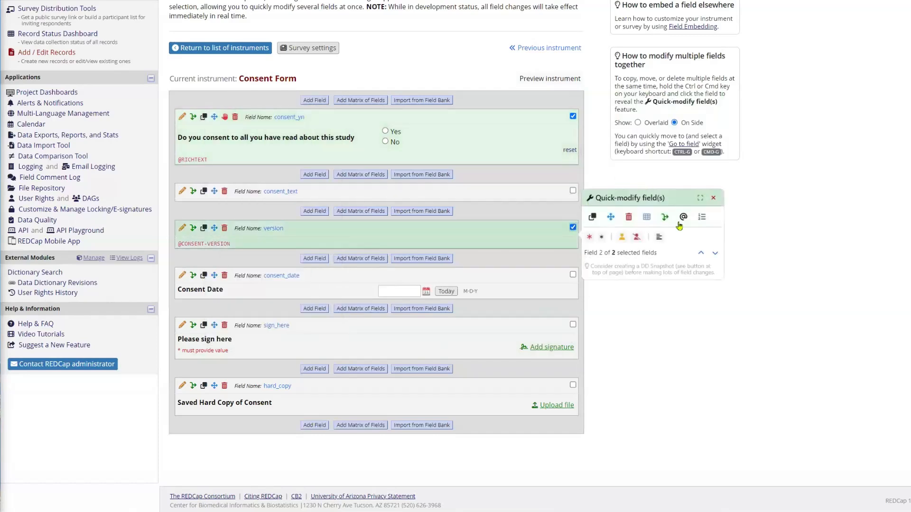
left_click(683, 218)
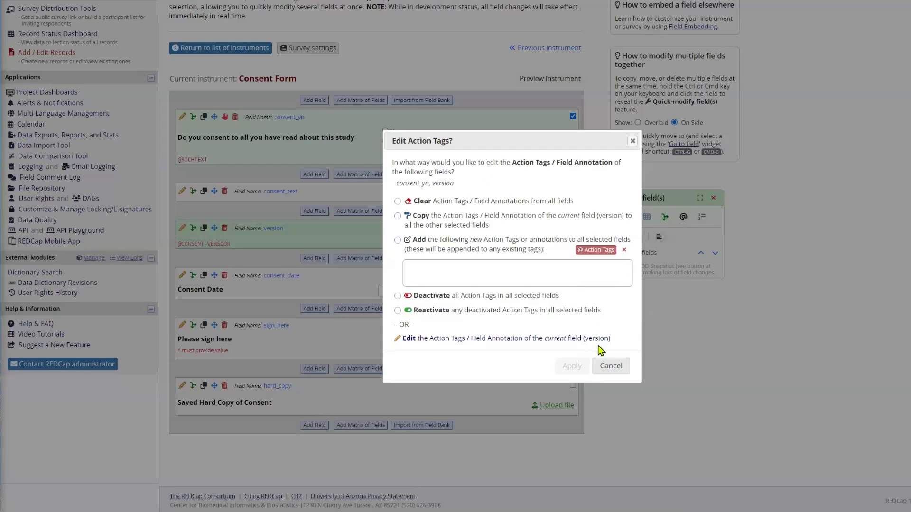
left_click(620, 369)
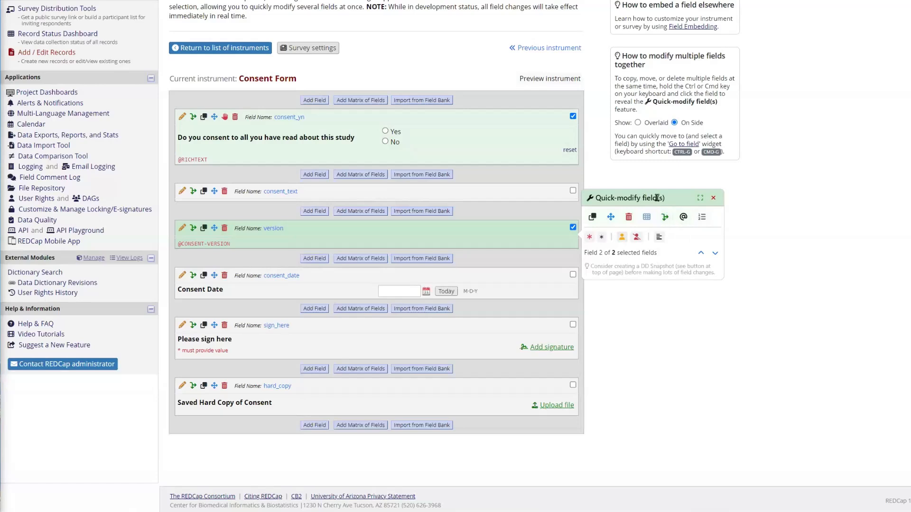
- Look over the options for expanding the Quick-modify selection by direction and field type, reopening them from consent_text, and leave without applying any
left_click(622, 237)
left_click(700, 200)
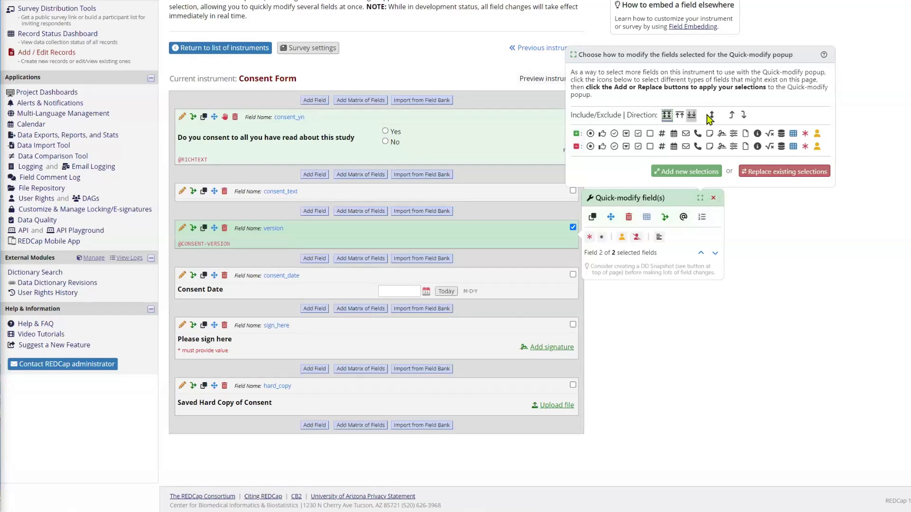
key("Escape")
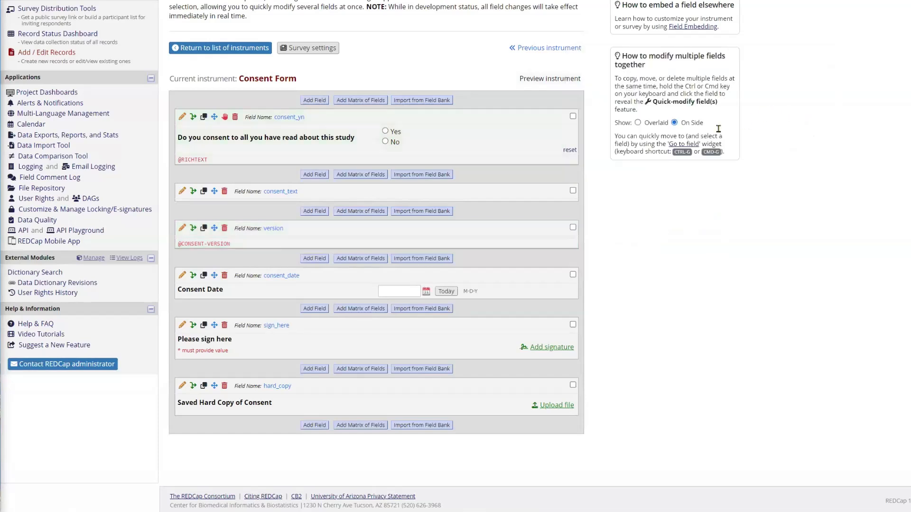
left_click(573, 192)
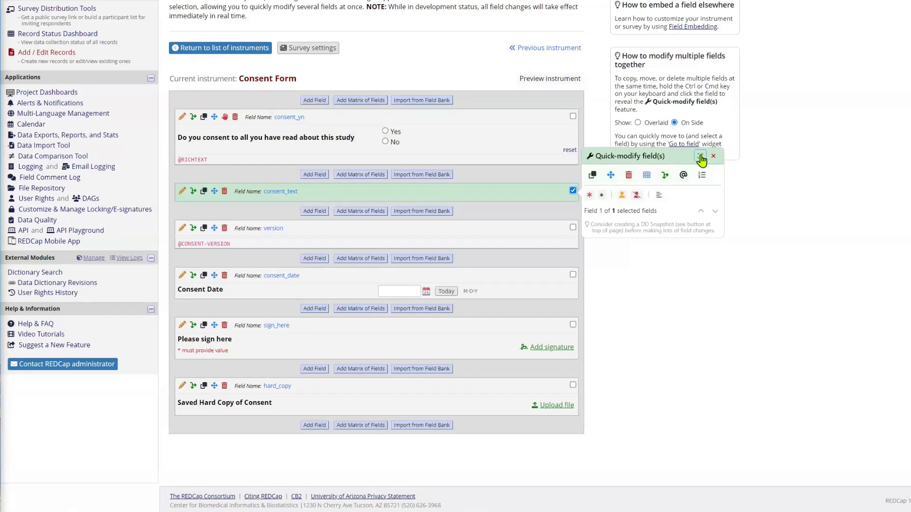
left_click(700, 157)
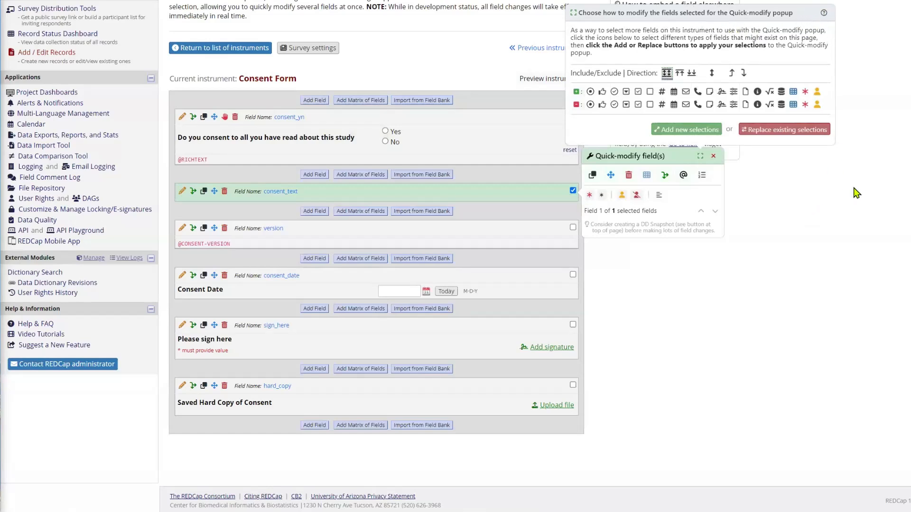
left_click(880, 165)
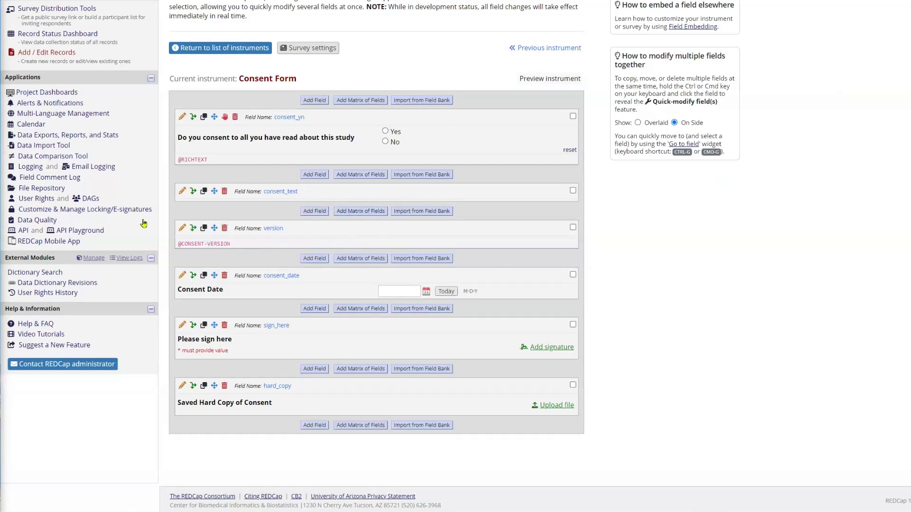
- Open the Participant instrument and select the first_name and last_name fields for quick modification
scroll(266, 172, "up", 3)
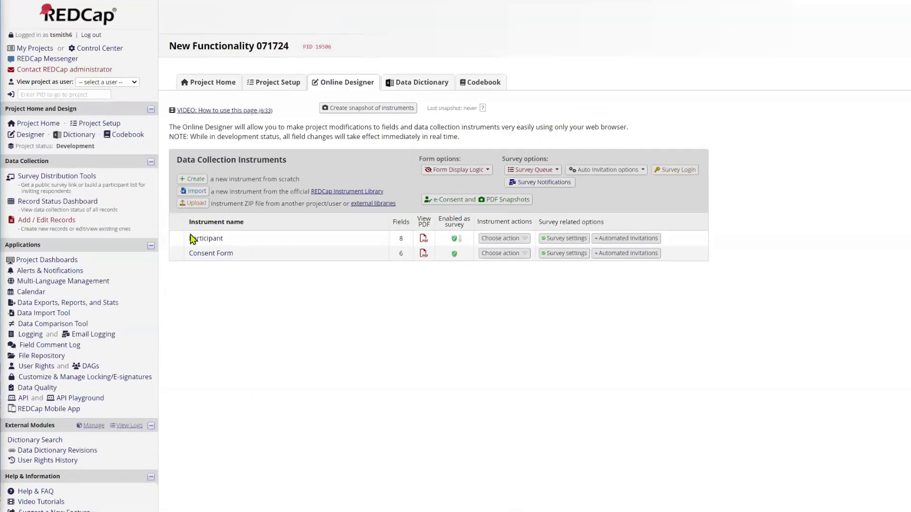
left_click(206, 238)
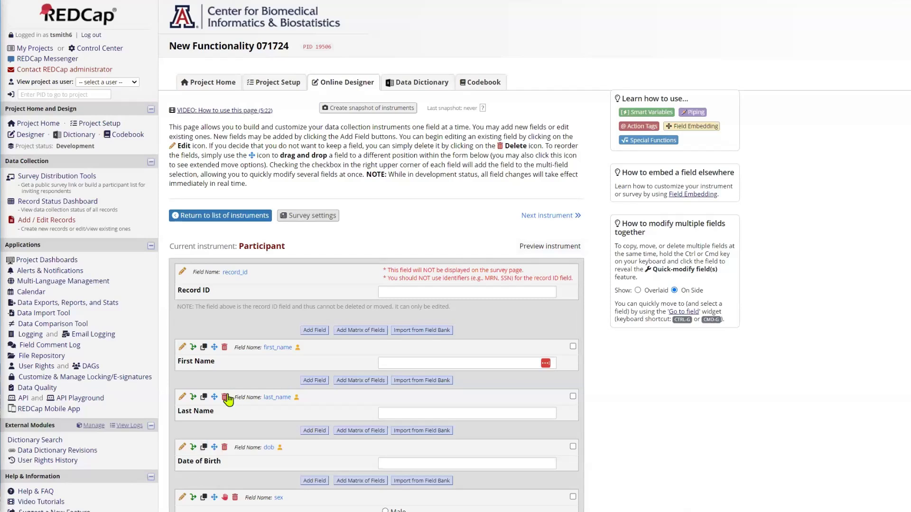
left_click(573, 346)
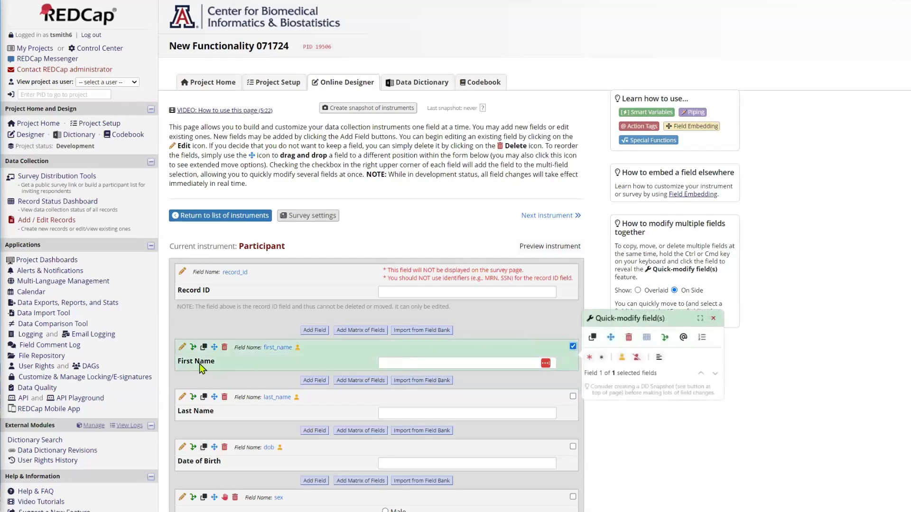
left_click(573, 398)
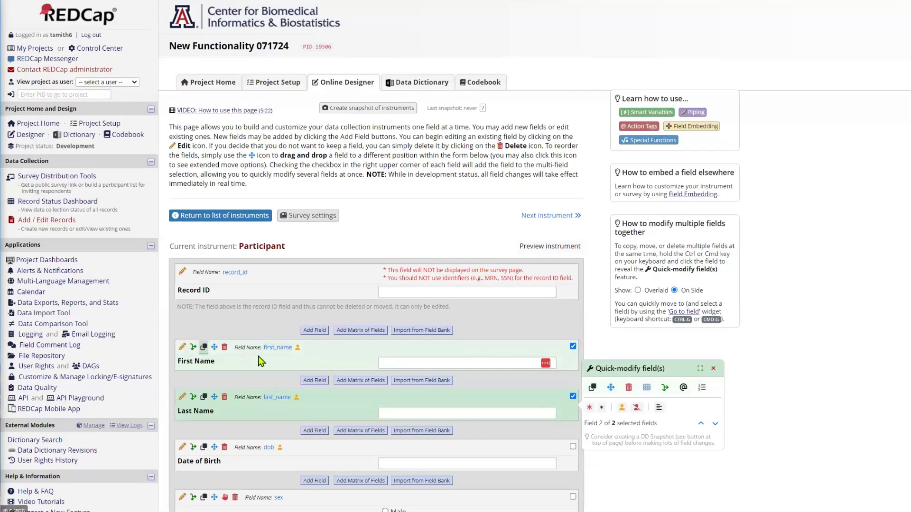
mouse_move(214, 347)
left_mouse_down()
mouse_move(240, 484)
mouse_move(213, 335)
mouse_move(215, 347)
left_mouse_up()
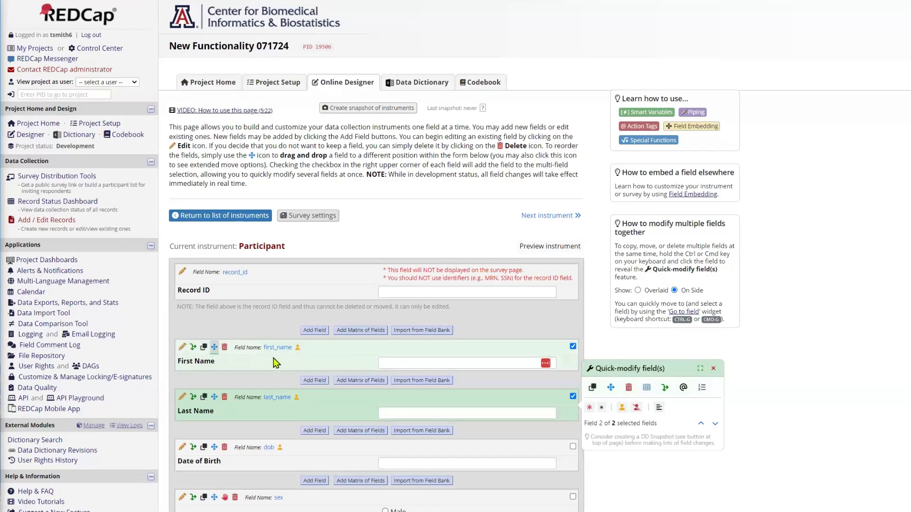
- Remove last_name from the selection, duplicate the first_name field, and clear the remaining selection
left_click(572, 397)
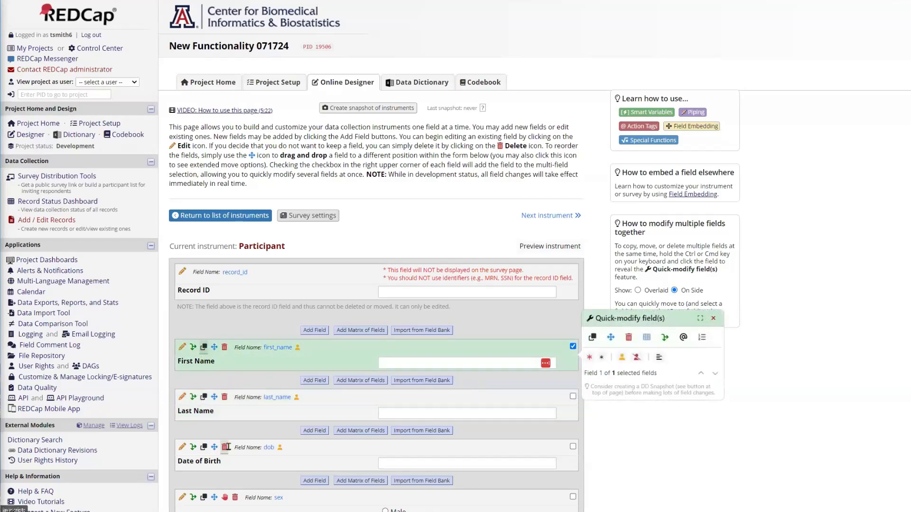
left_click(205, 346)
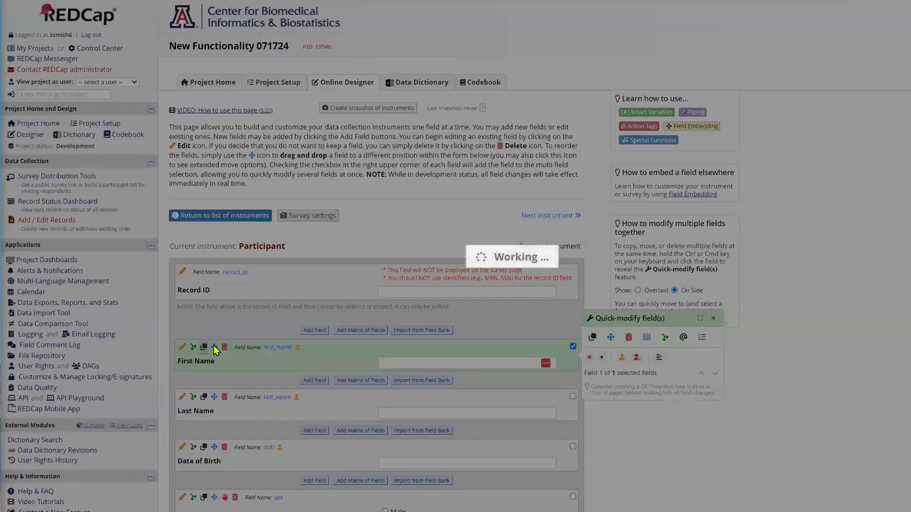
mouse_move(214, 347)
left_mouse_down()
mouse_move(214, 327)
mouse_move(217, 433)
mouse_move(216, 347)
left_mouse_up()
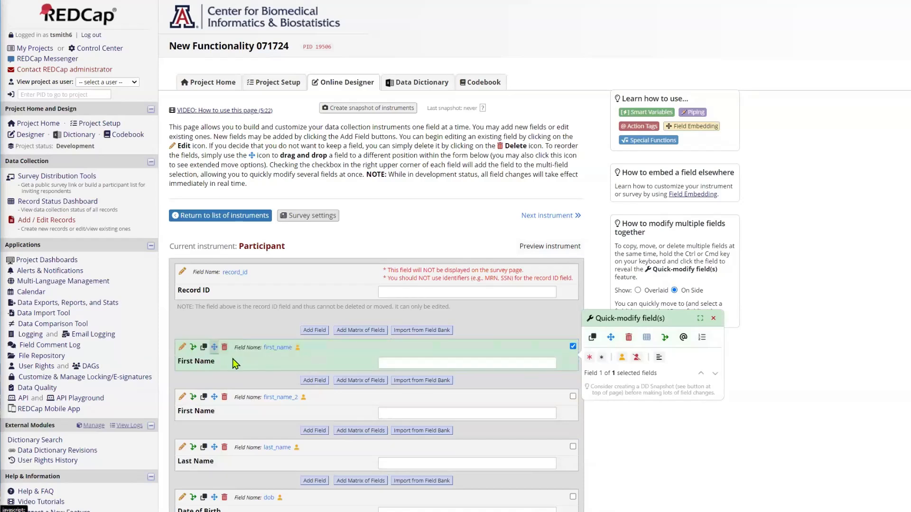
left_click(572, 346)
left_click(573, 347)
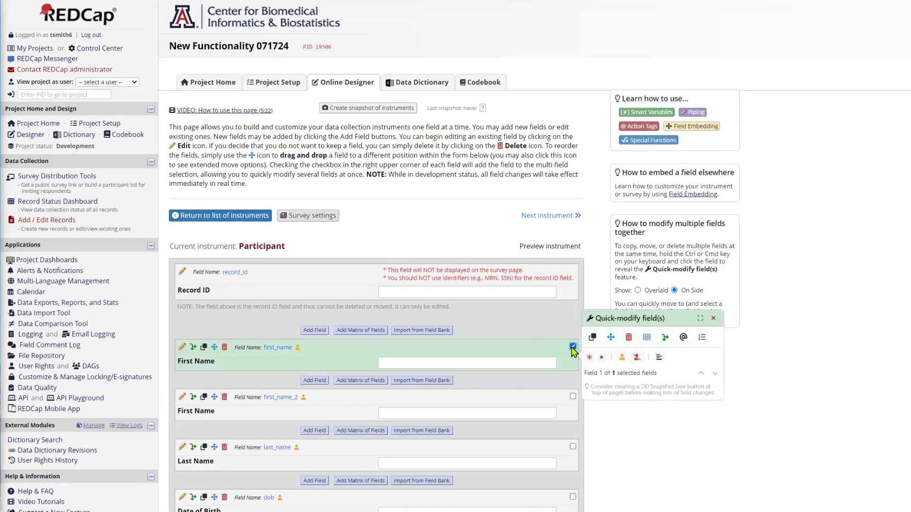
left_click(572, 346)
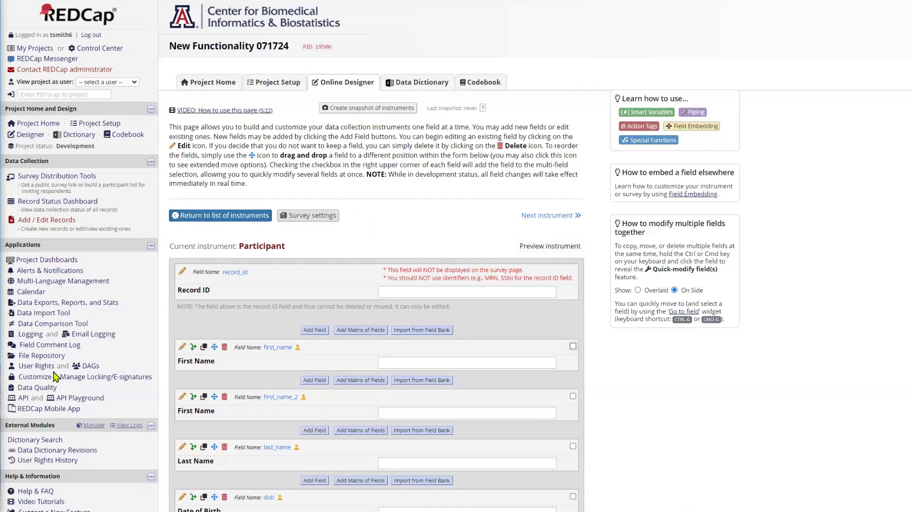
- Open the Additional customizations in Project Setup and find the Field Comment Log or Data Resolution Workflow setting
left_click(48, 391)
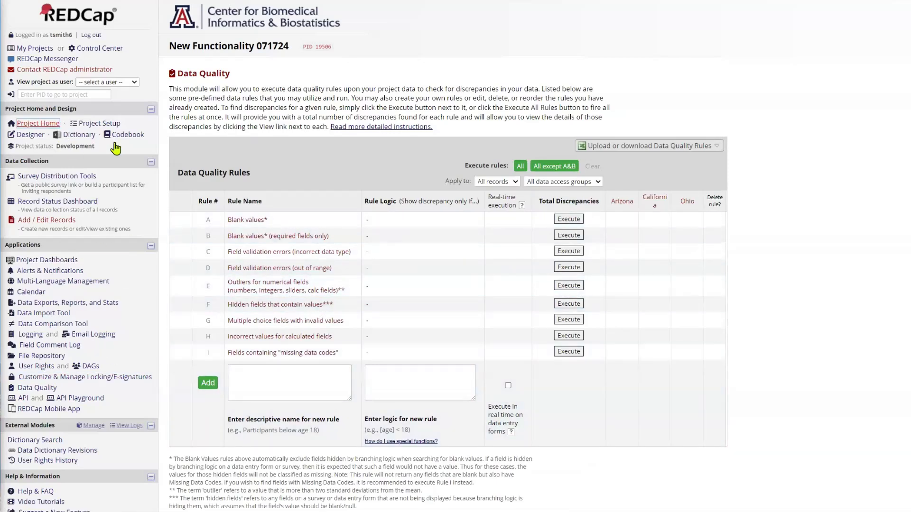
left_click(102, 126)
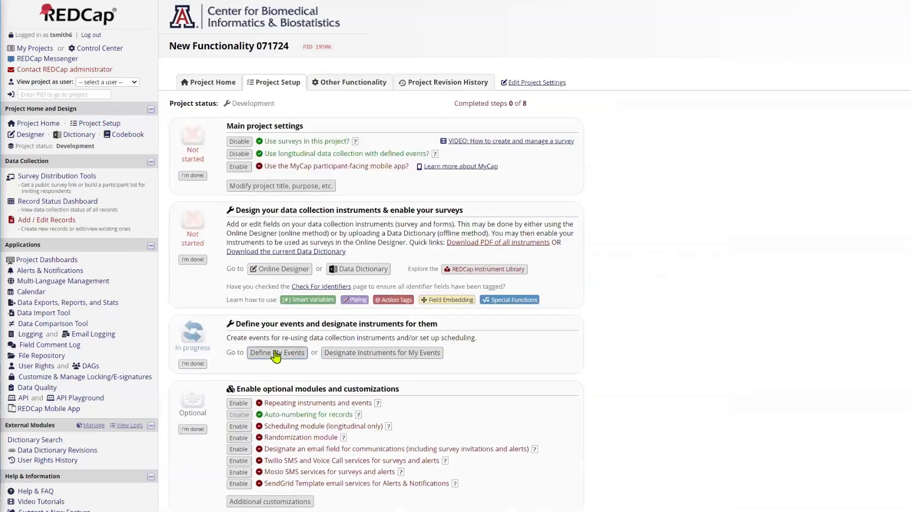
scroll(331, 352, "down", 3)
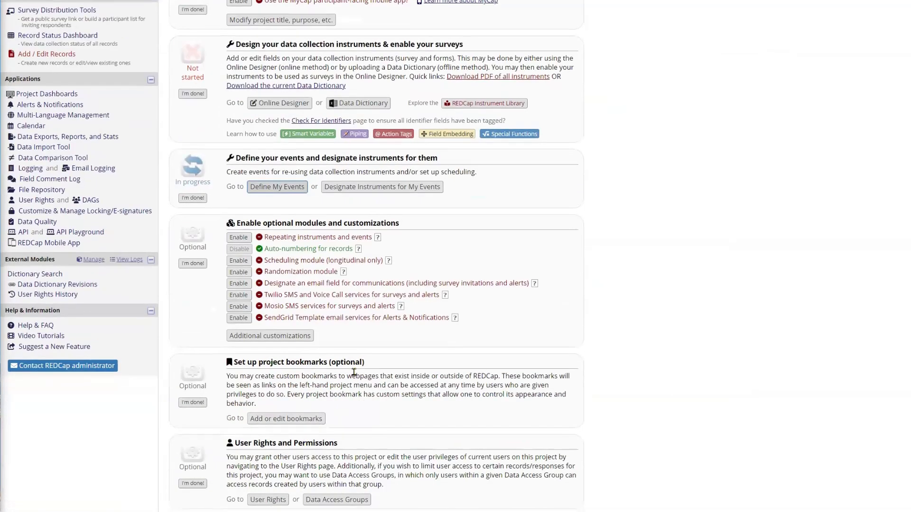
left_click(266, 338)
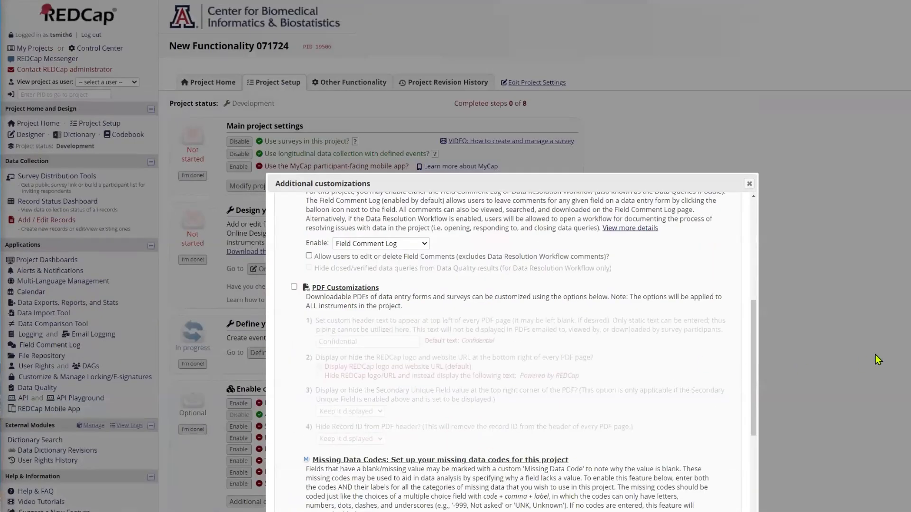
scroll(871, 364, "down", 6)
scroll(463, 257, "down", 3)
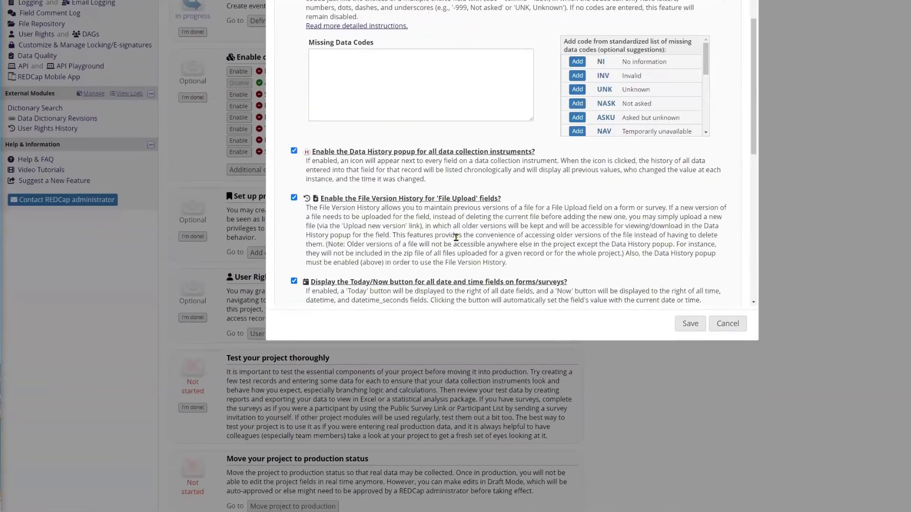
scroll(401, 207, "down", 8)
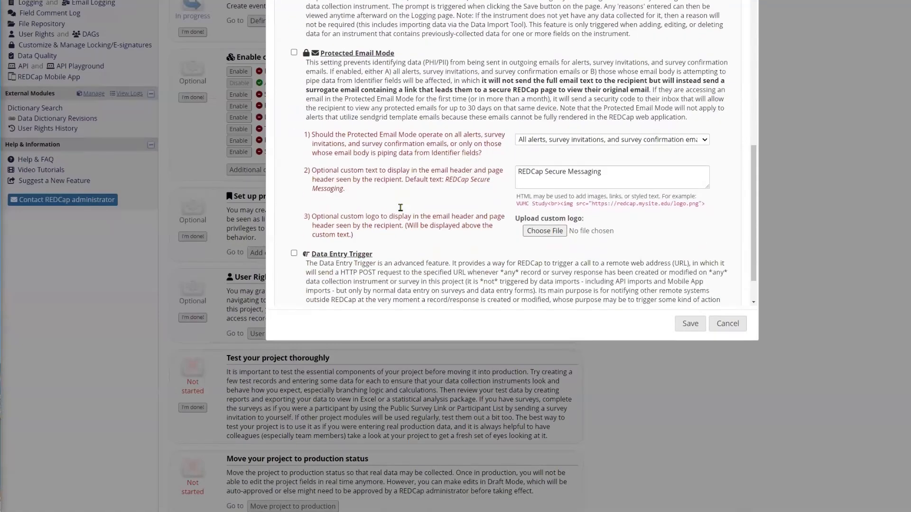
scroll(447, 181, "up", 3)
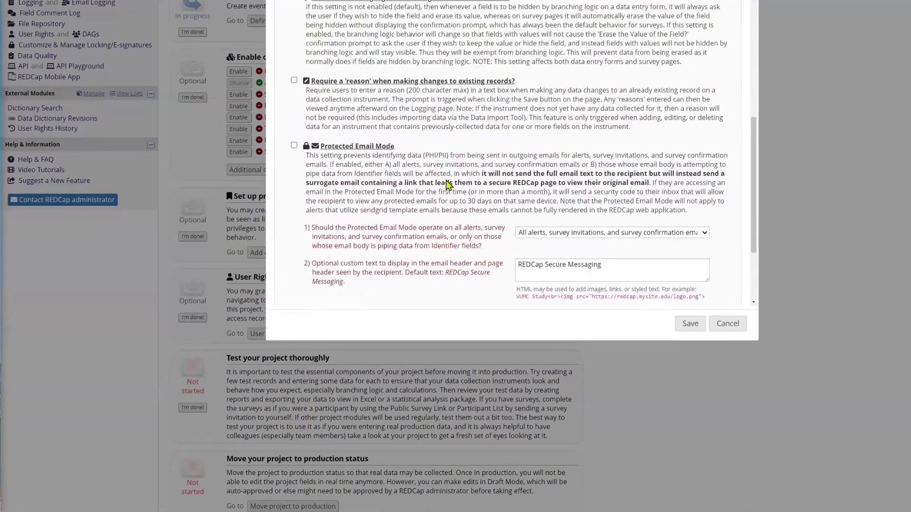
scroll(447, 181, "up", 10)
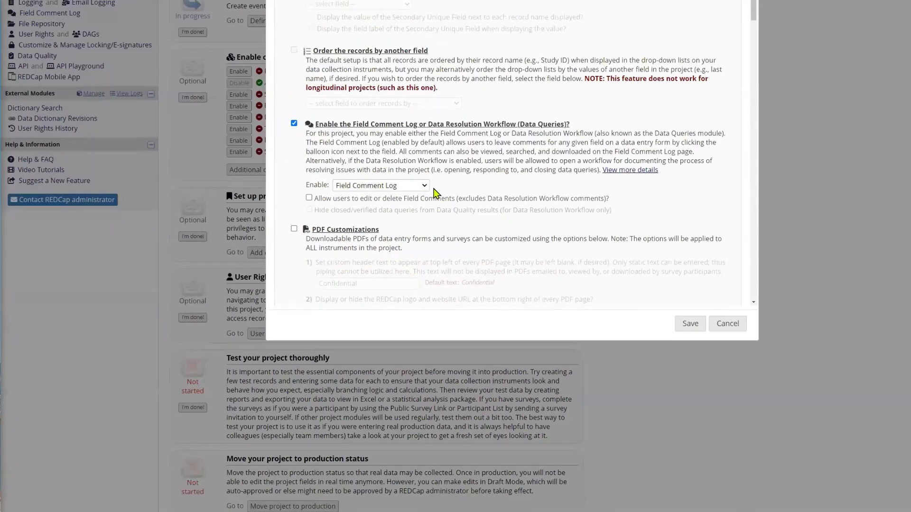
- Switch the setting to Data Resolution Workflow and highlight the option to hide closed/verified data queries from Data Quality results
left_click(423, 190)
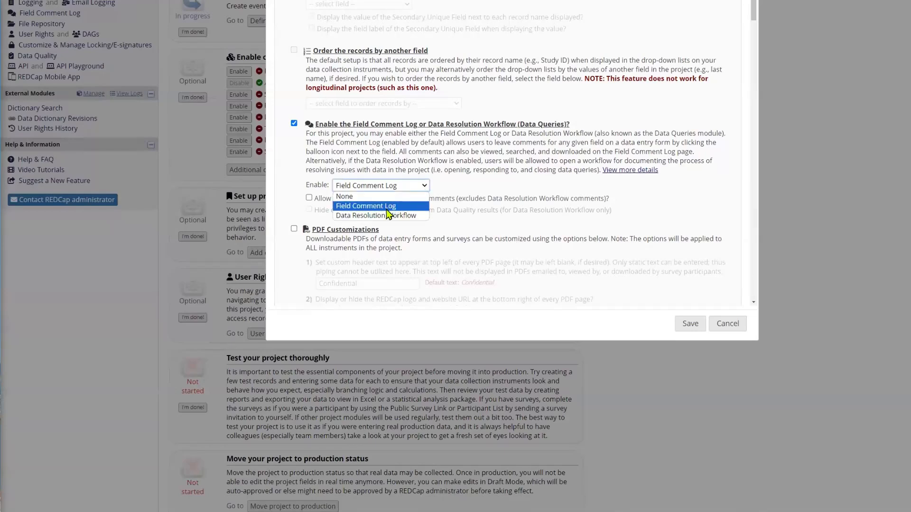
left_click(370, 215)
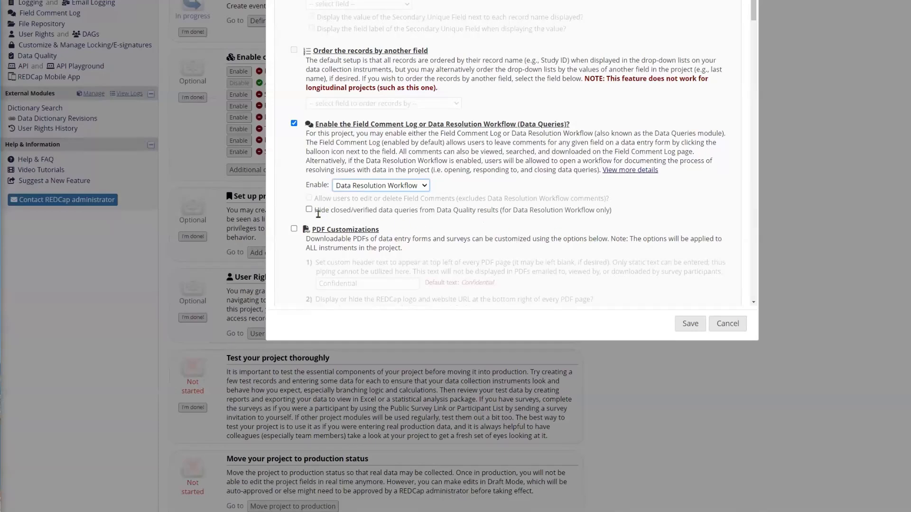
left_click_drag(313, 210, 608, 210)
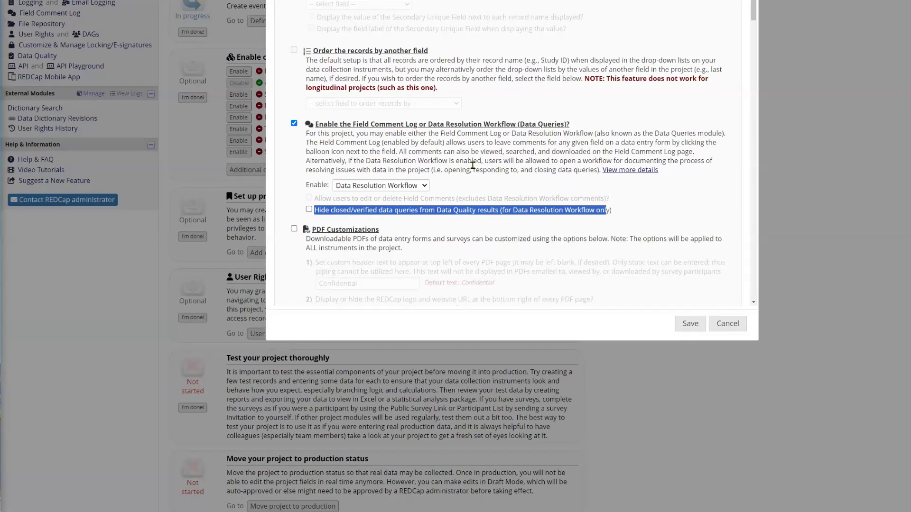
- Set the project's comment and query option back to Field Comment Log and save the customizations
left_click(424, 189)
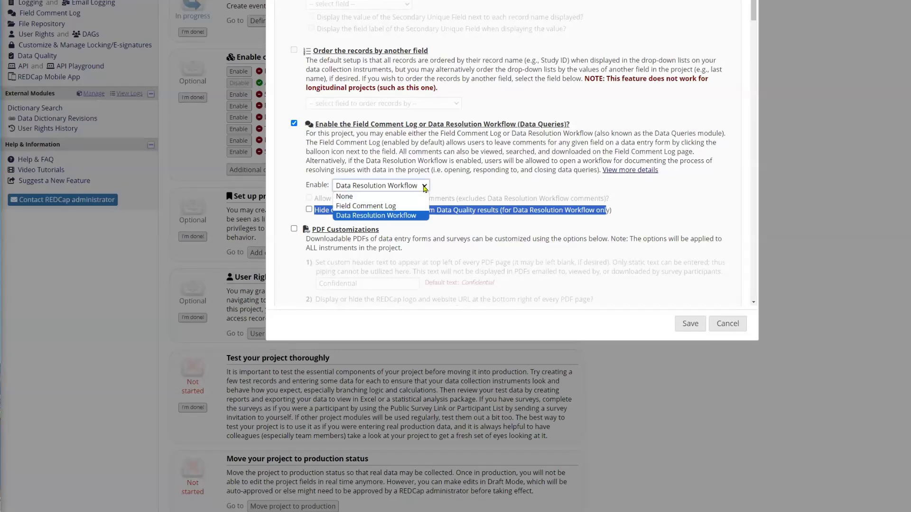
left_click(355, 207)
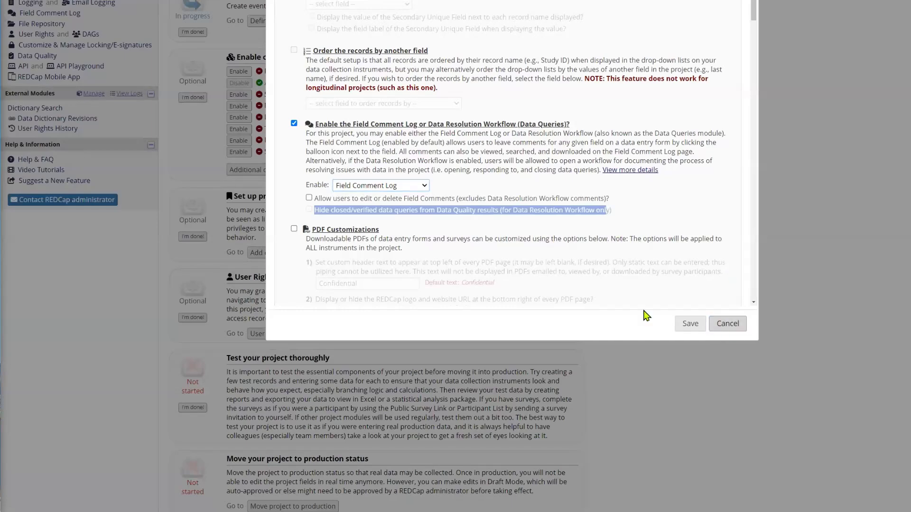
left_click(704, 325)
- Open record 1's Participant form, go to modify its instrument, and delete the duplicate first_name_2 field
scroll(93, 84, "up", 5)
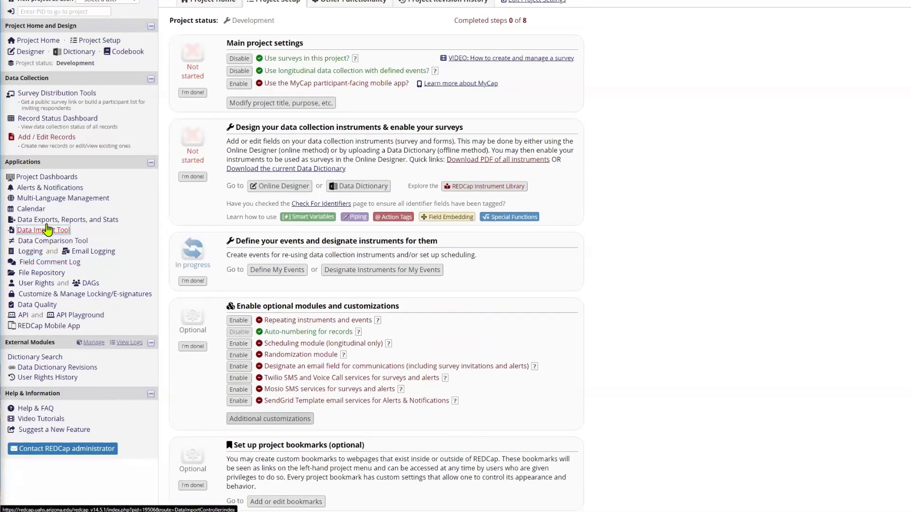
left_click(53, 118)
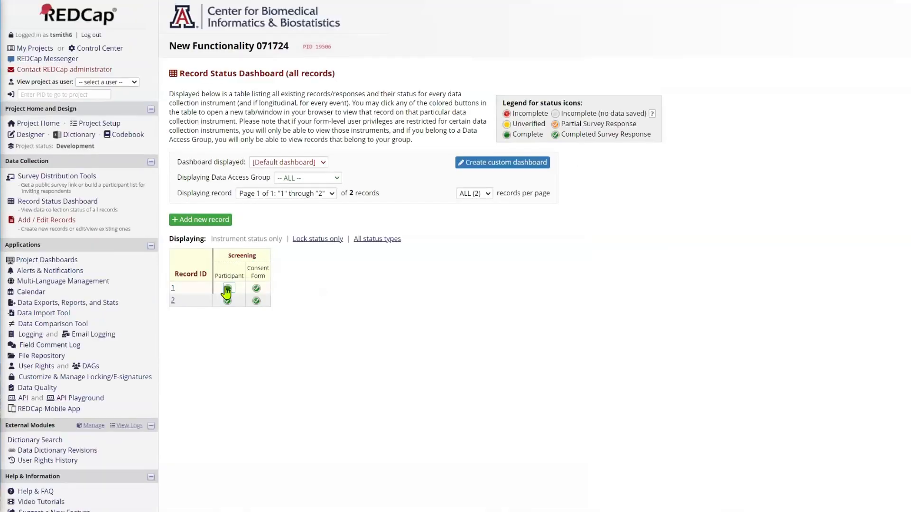
left_click(228, 289)
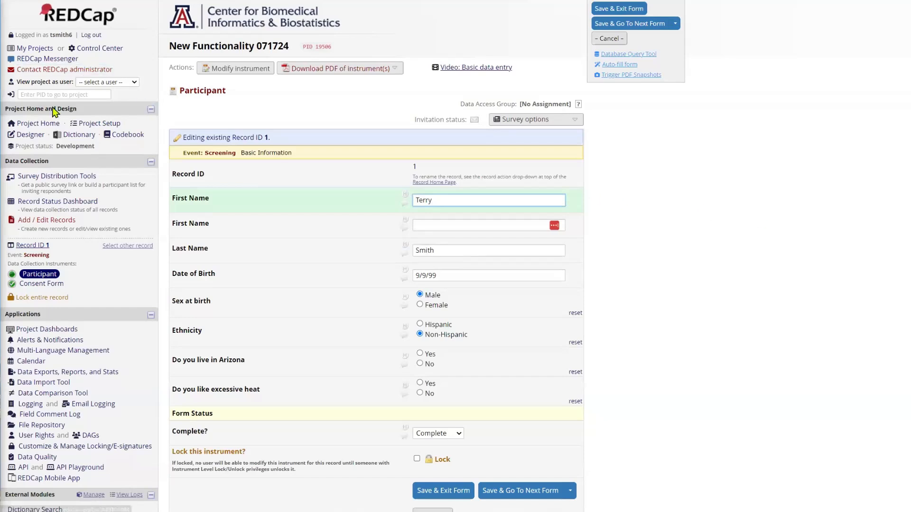
left_click(234, 71)
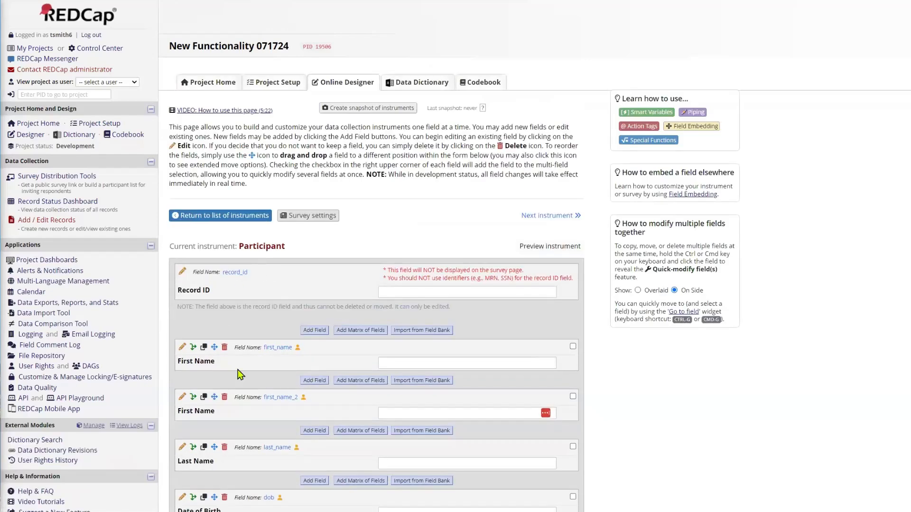
left_click(224, 397)
left_click(572, 279)
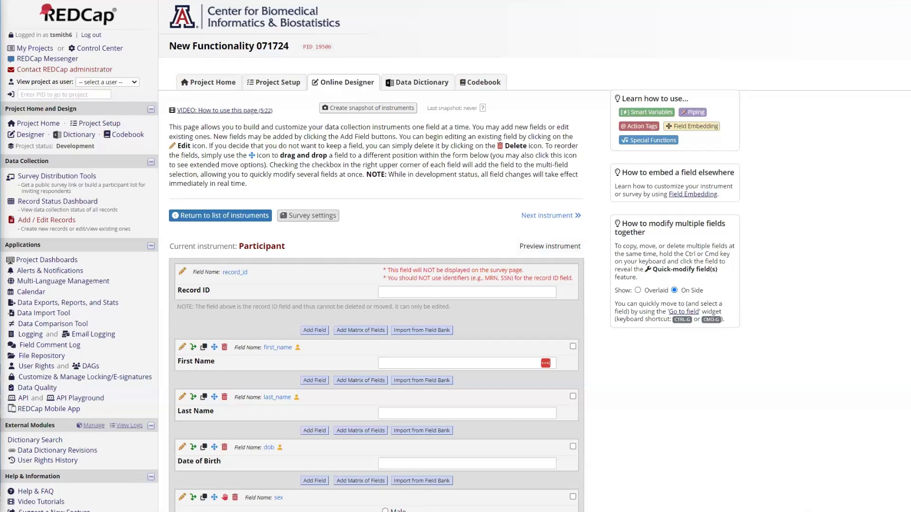
- Open the project's e-Consent and PDF Snapshots settings and disable e-Consent for the consent_form survey
left_click(200, 218)
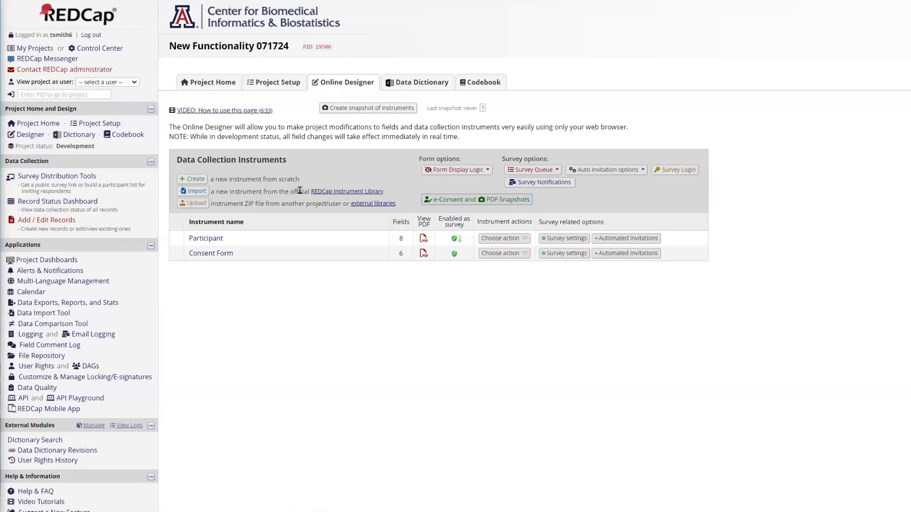
left_click(455, 206)
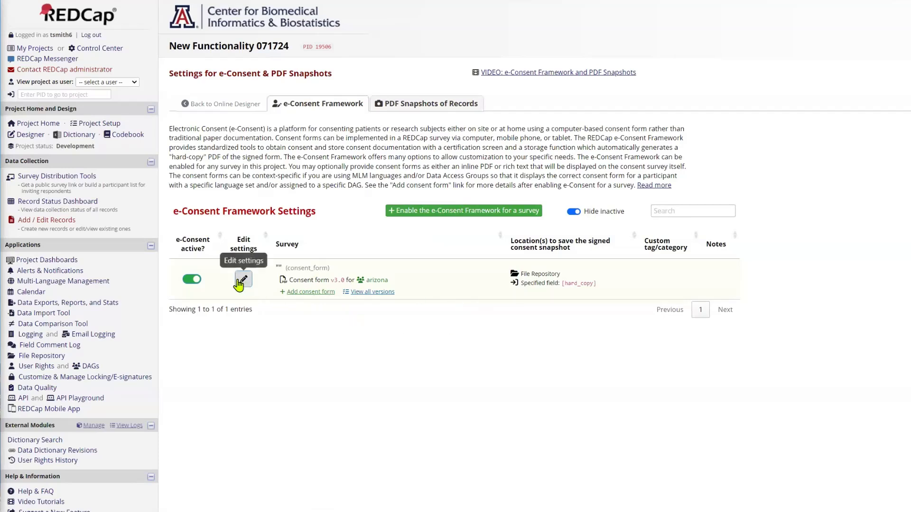
left_click(192, 280)
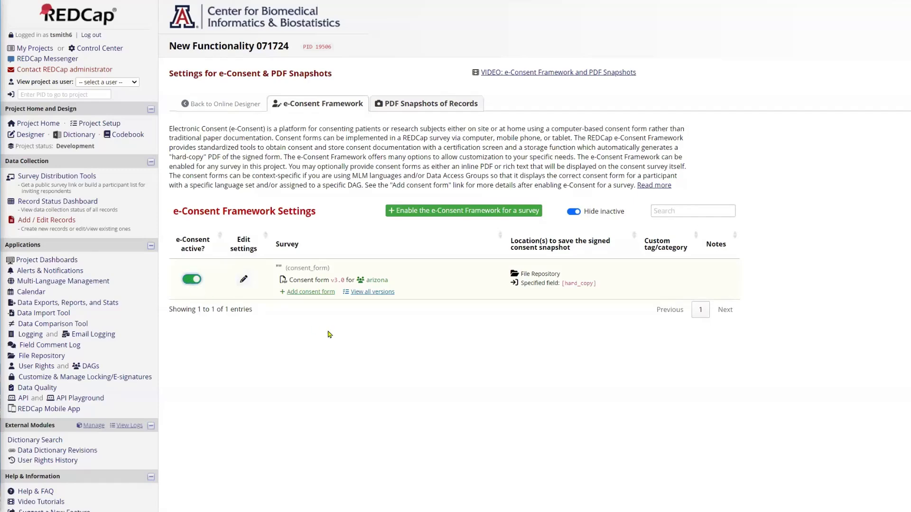
left_click(551, 279)
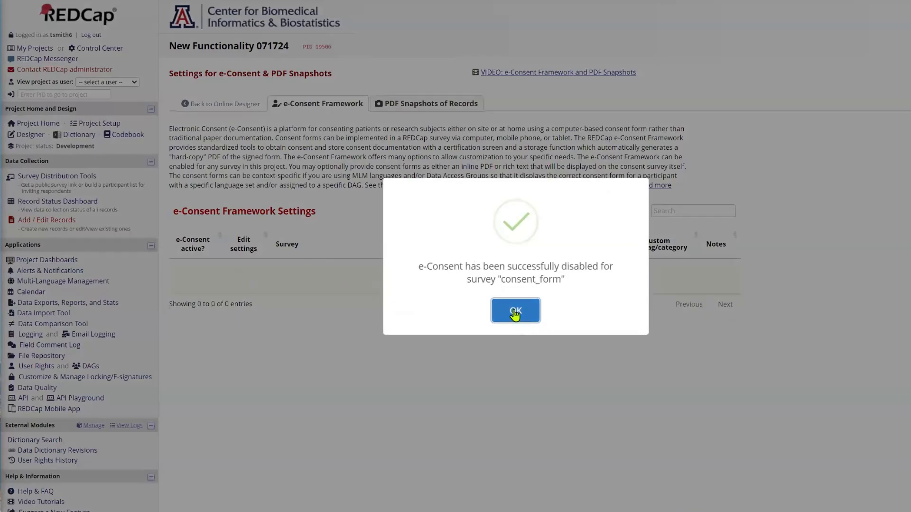
left_click(513, 310)
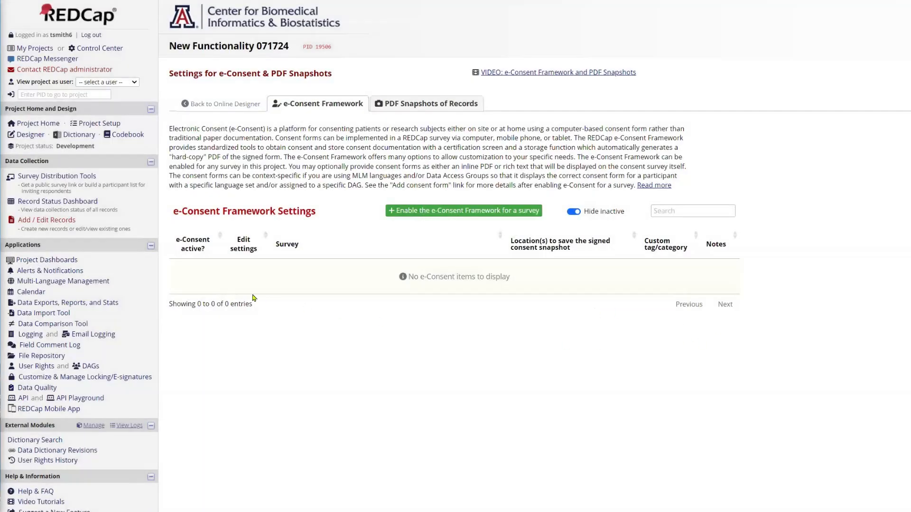
- Check which surveys are offered for enabling the e-Consent Framework, and close the dialog without choosing one
left_click(427, 214)
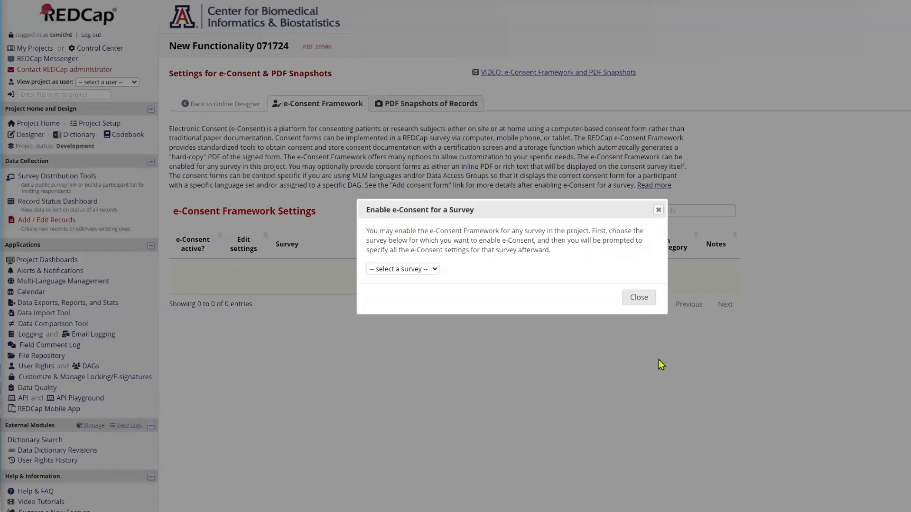
left_click(404, 269)
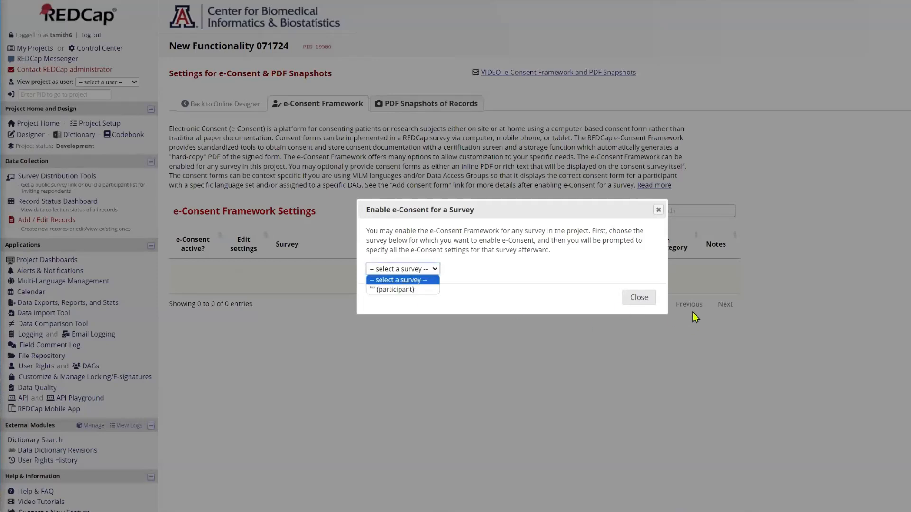
left_click(641, 302)
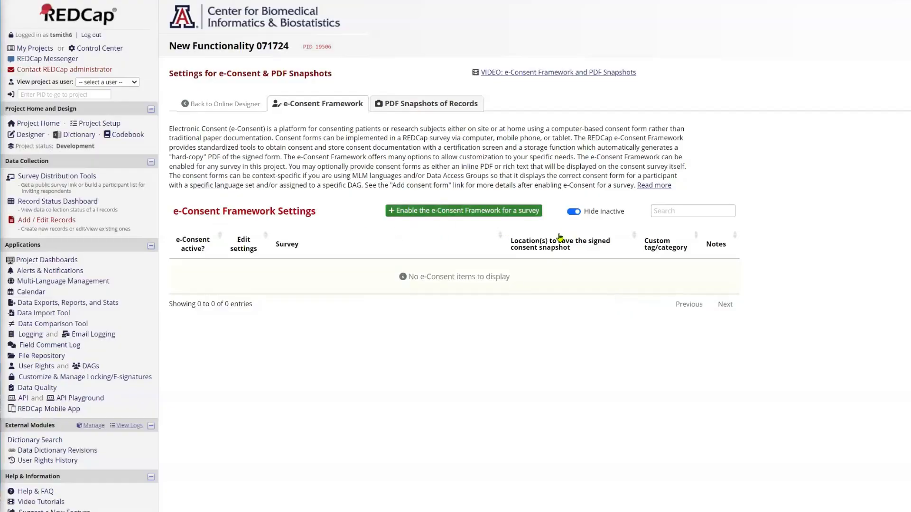
- Show the inactive e-Consent entries and re-enable e-Consent for the consent_form survey
left_click(572, 214)
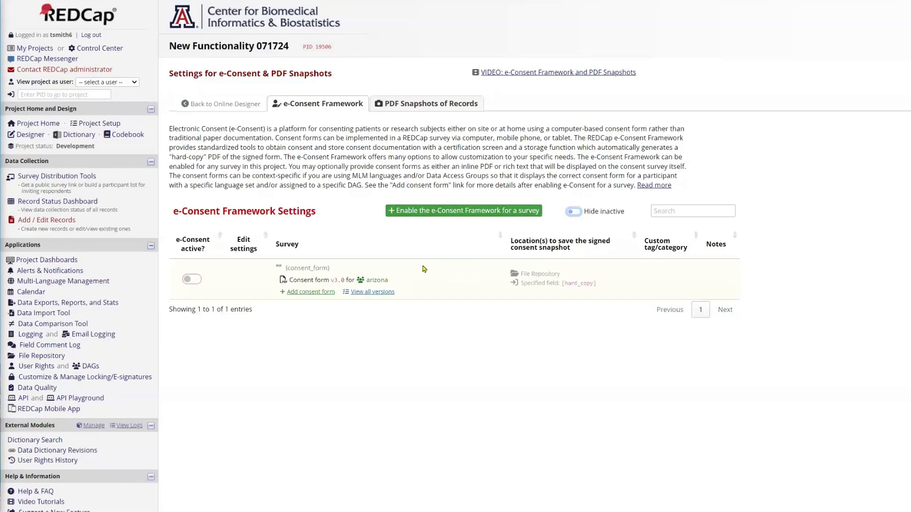
left_click(197, 279)
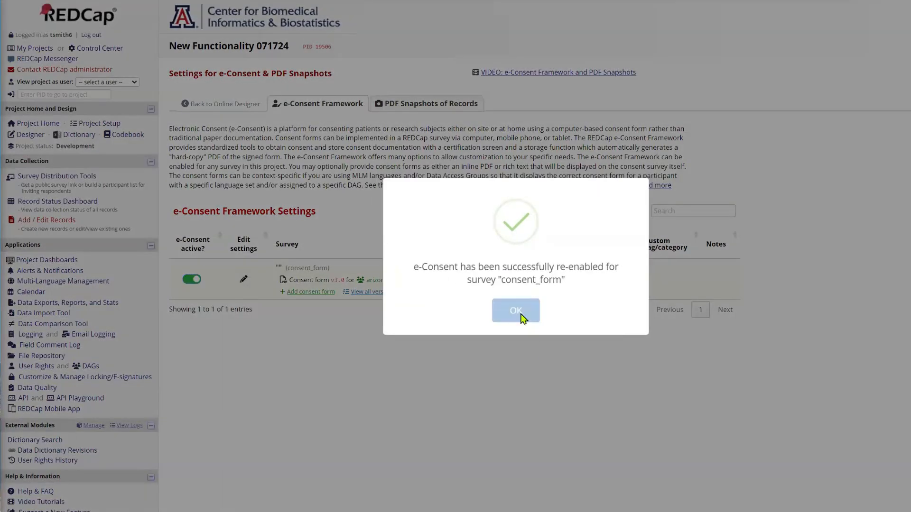
left_click(516, 311)
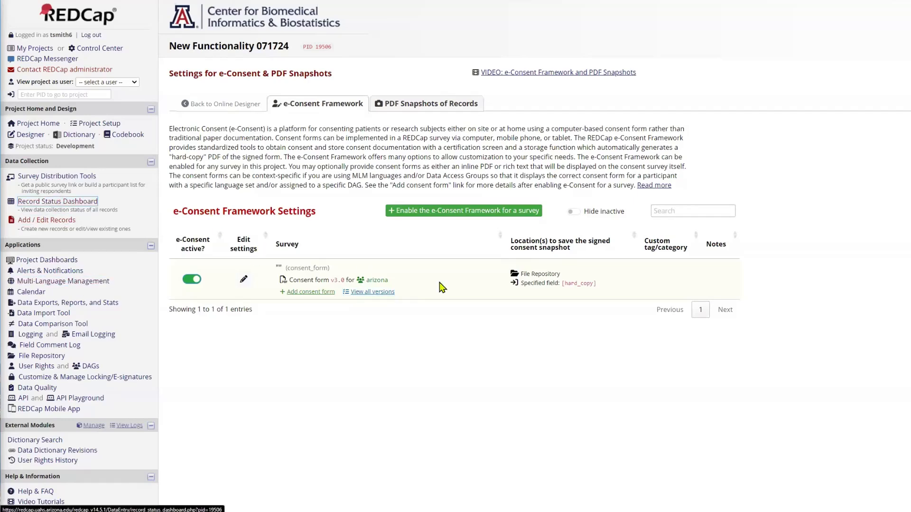
- Review the Consent Form instrument's fields in the Online Designer and return to the instrument list
left_click(39, 138)
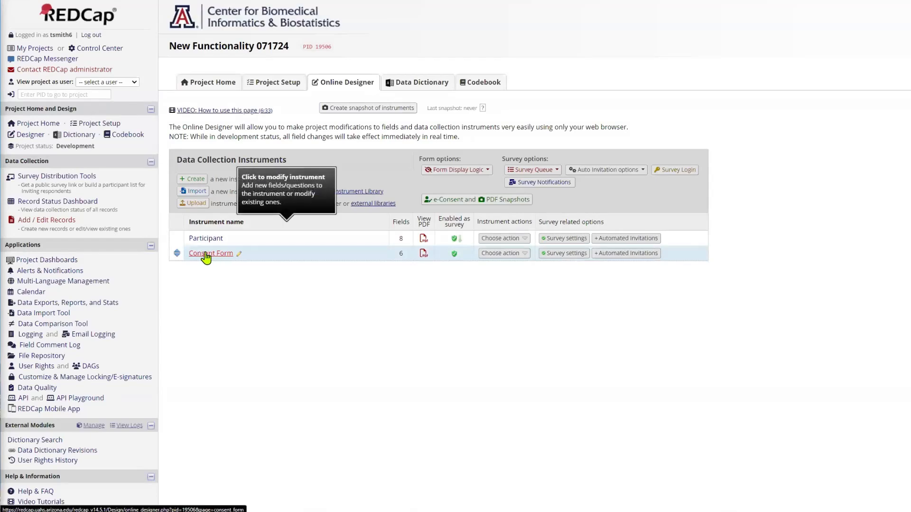
left_click(205, 257)
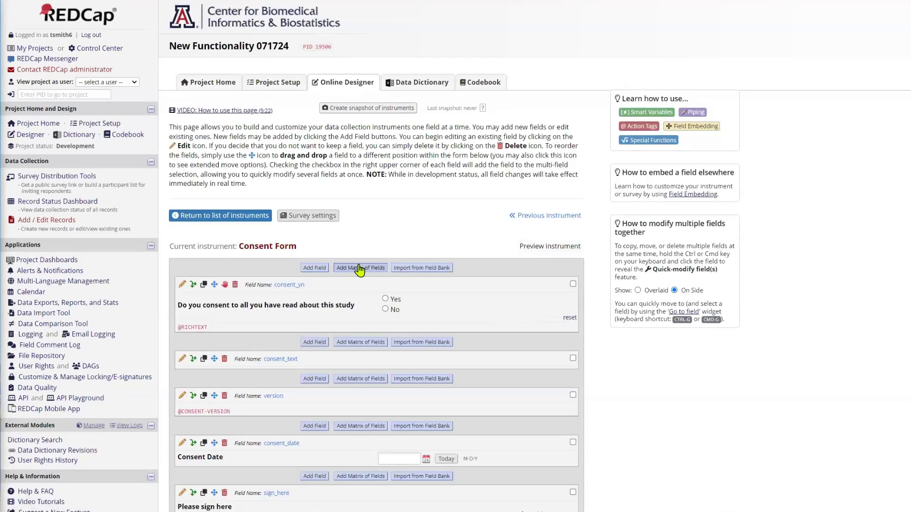
scroll(359, 268, "down", 4)
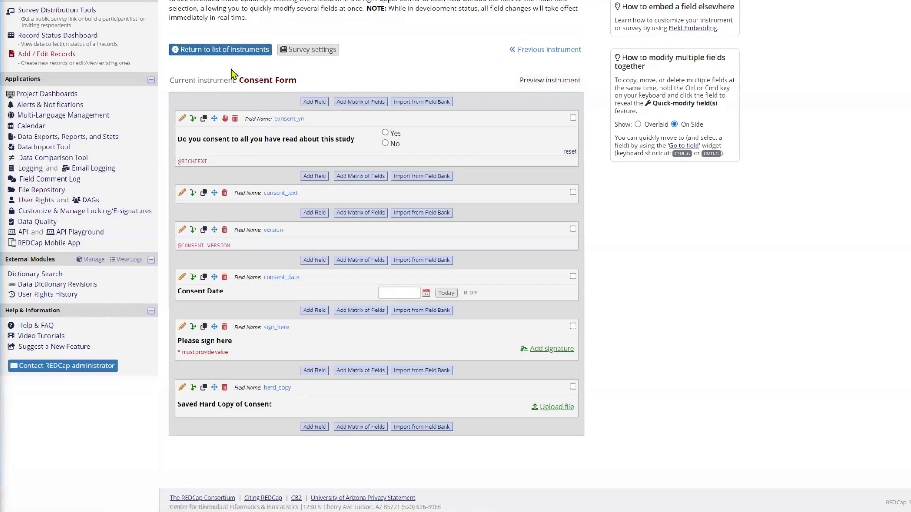
left_click(252, 59)
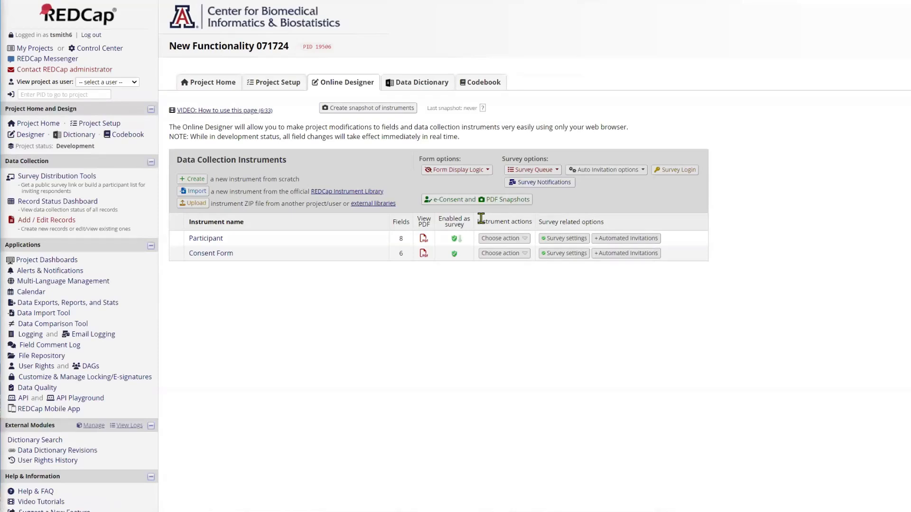
- Examine the version, placement, DAG, language and rich-text options for adding a consent form to consent_form, and leave without adding one
left_click(479, 200)
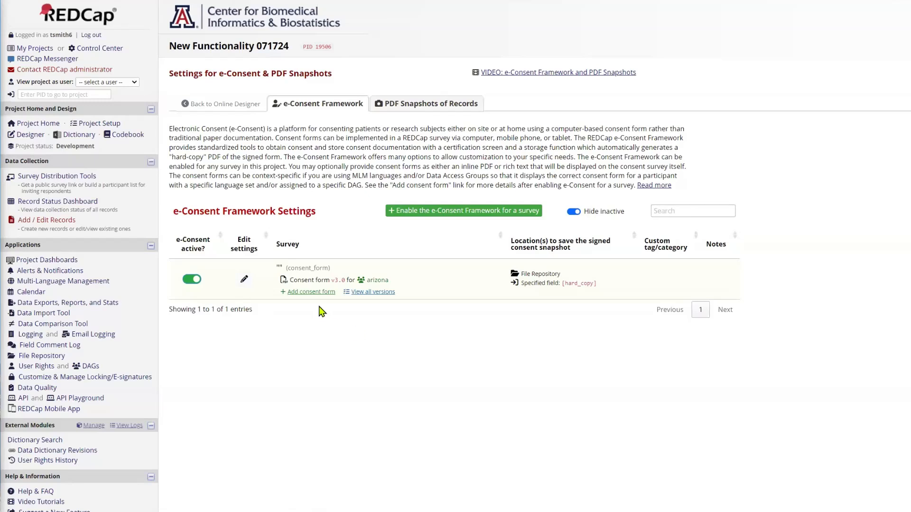
left_click(311, 294)
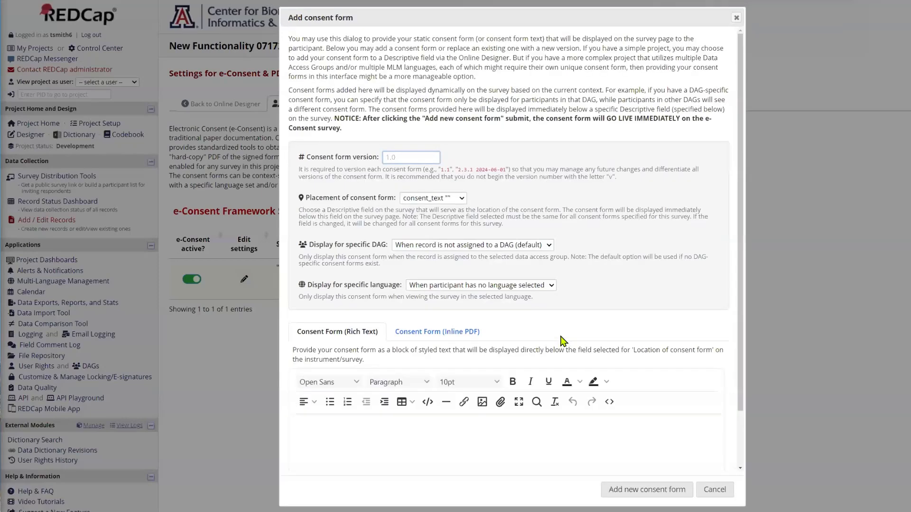
right_click(563, 338)
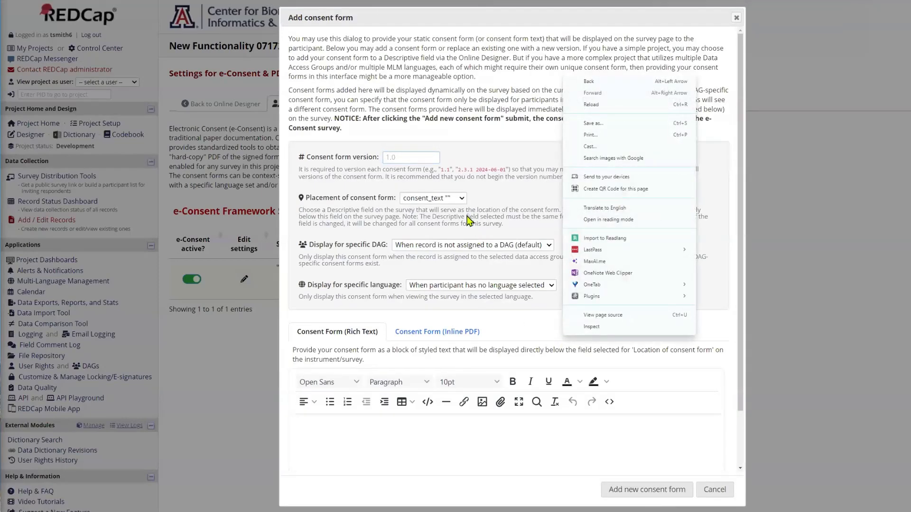
left_click(777, 121)
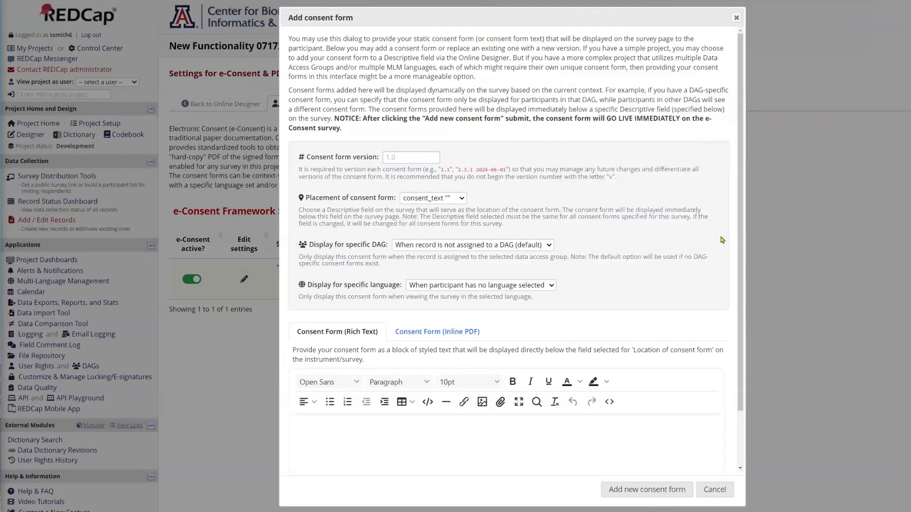
scroll(513, 363, "down", 2)
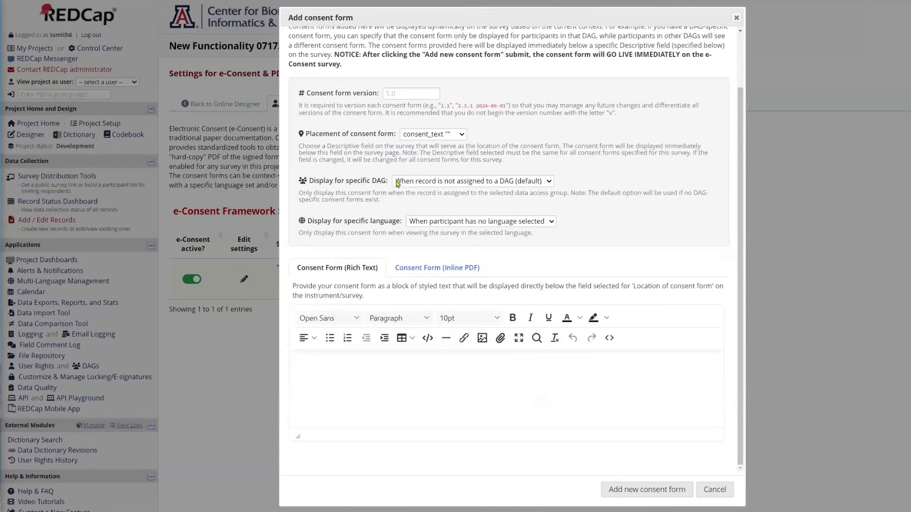
scroll(397, 184, "up", 2)
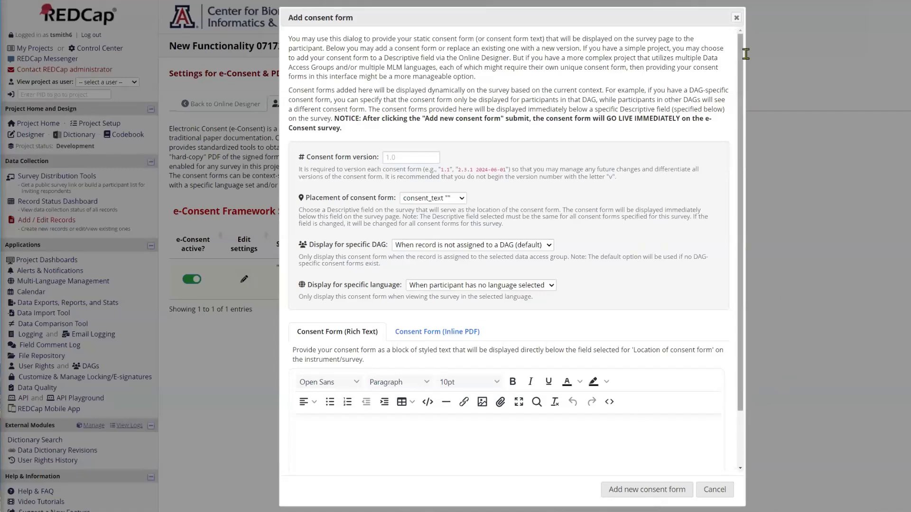
key("Escape")
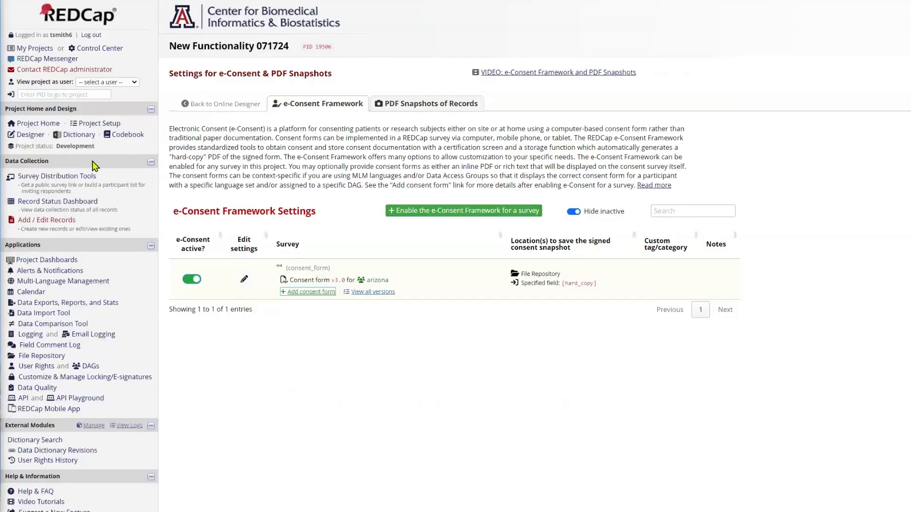
- Revisit the Consent Form fields in the Online Designer, including consent_text and version, and go back to the instrument list
left_click(42, 135)
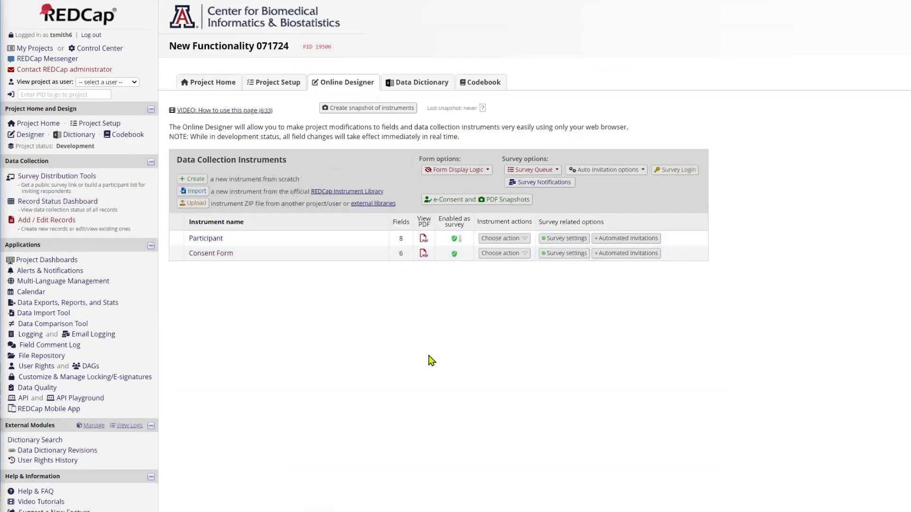
scroll(235, 267, "down", 6)
scroll(254, 232, "up", 3)
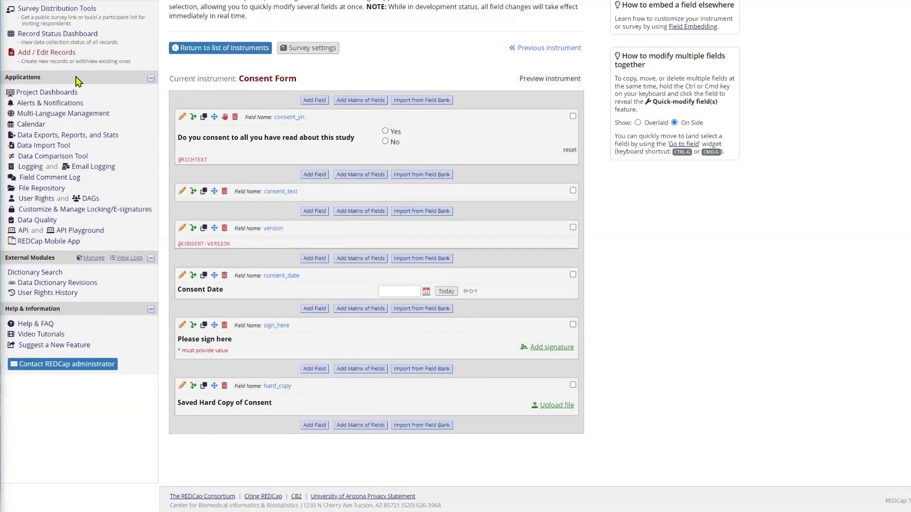
left_click(211, 49)
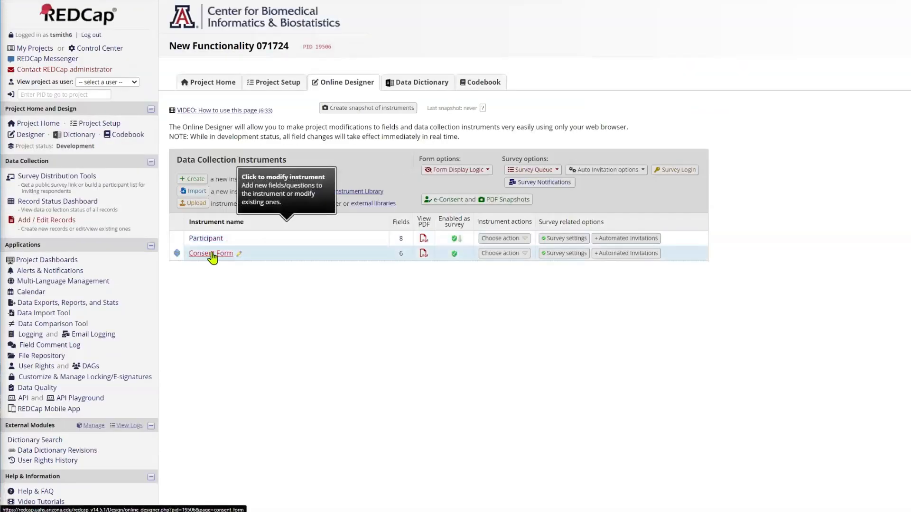
- Examine the consent_form survey's e-Consent settings, including name fields, signature field, snapshot location and file name, and leave without saving
left_click(462, 199)
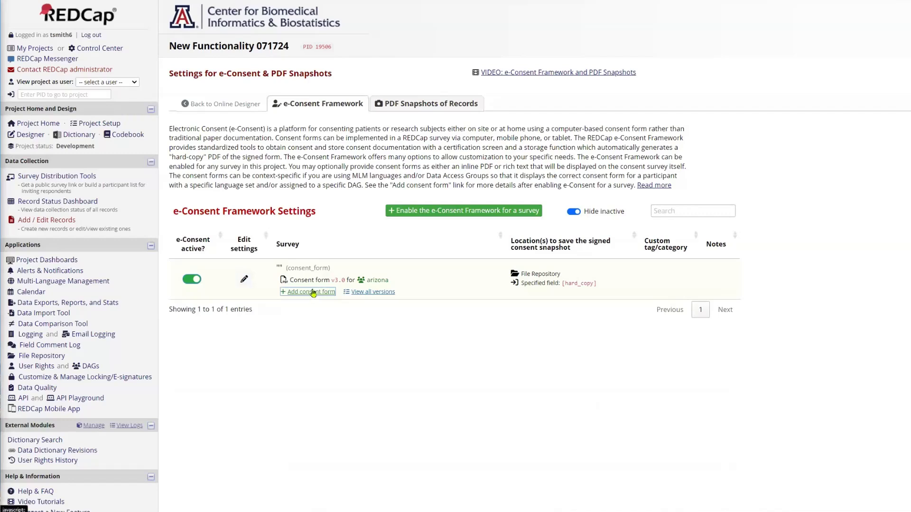
left_click(244, 283)
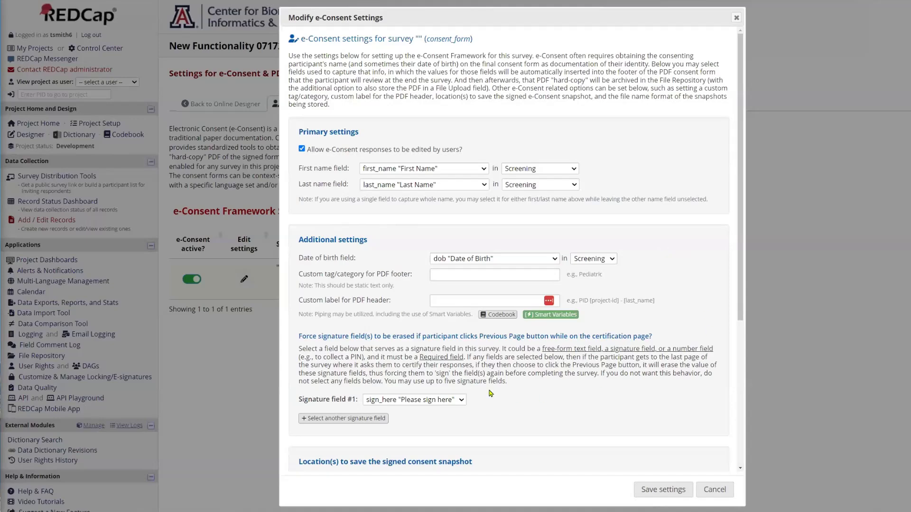
scroll(414, 298, "down", 5)
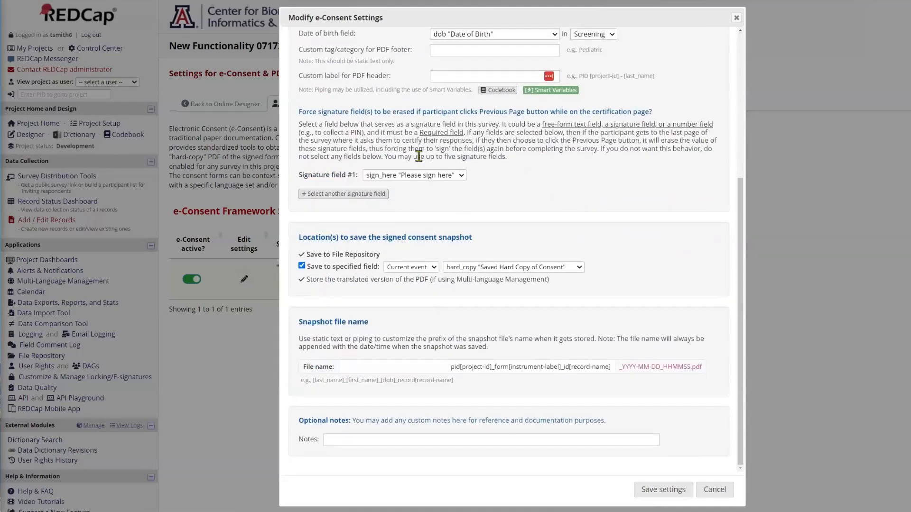
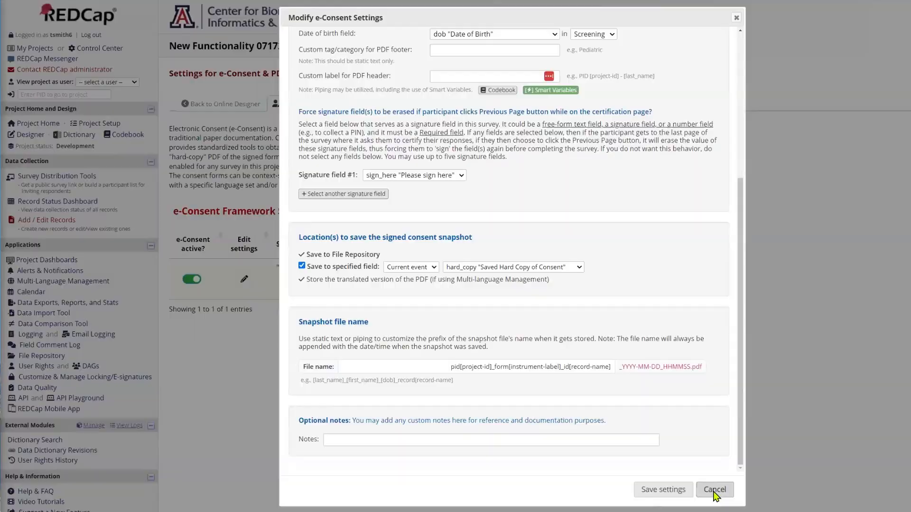
left_click(714, 493)
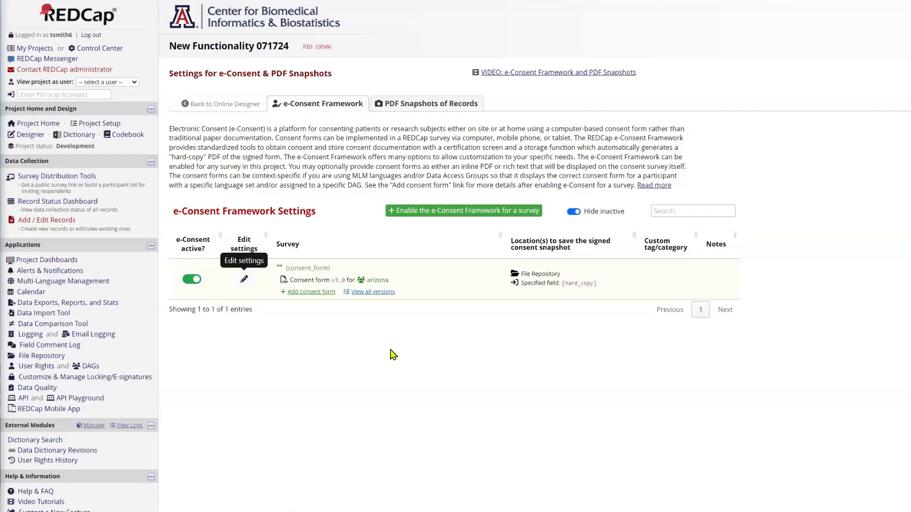
- Start a new consent form for consent_form with version 3.5, placed at consent_text, keeping the default DAG and no-language display options
left_click(316, 296)
left_click(316, 296)
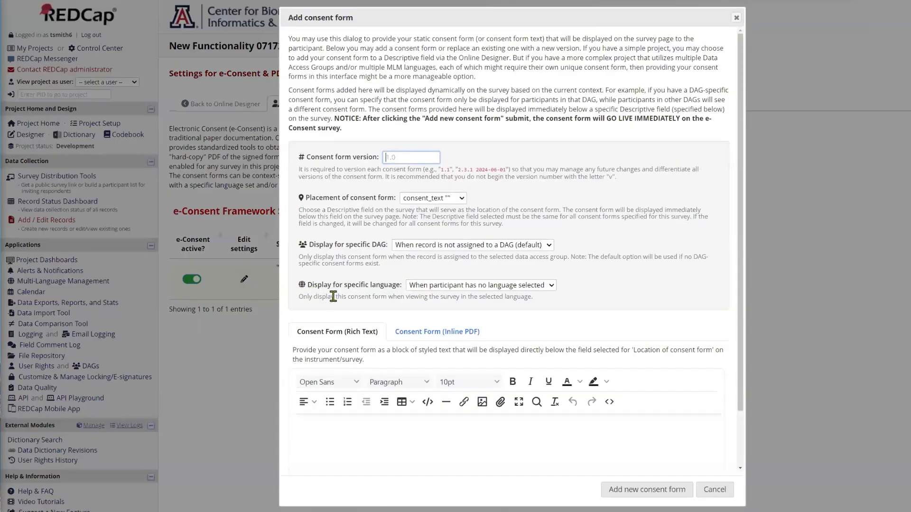
left_click(405, 157)
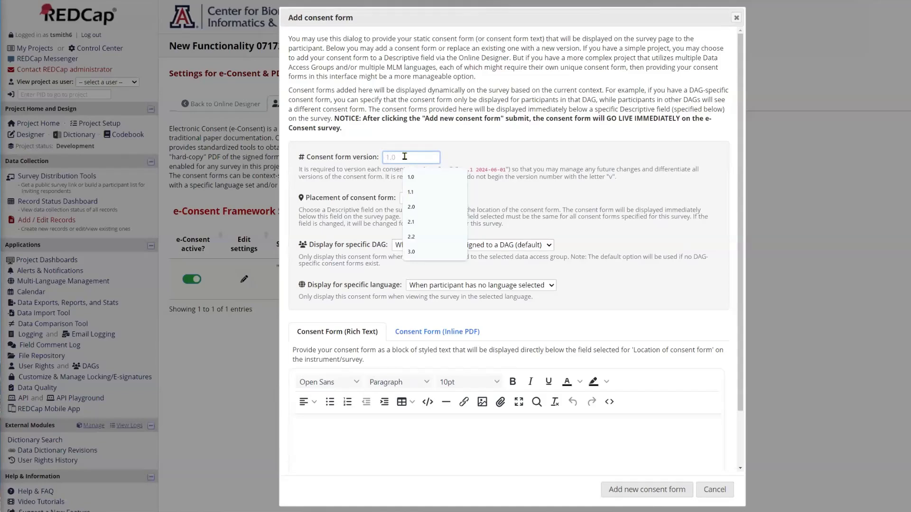
type("3.5")
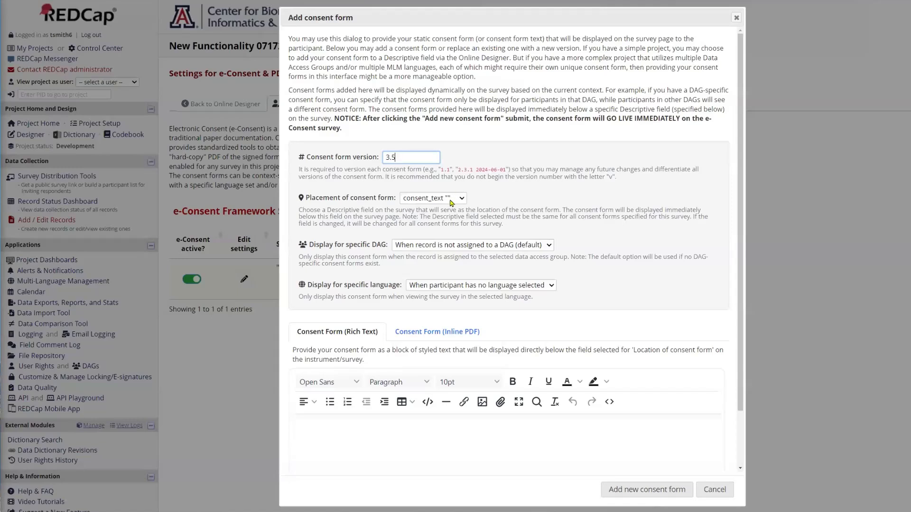
left_click(436, 199)
left_click(429, 222)
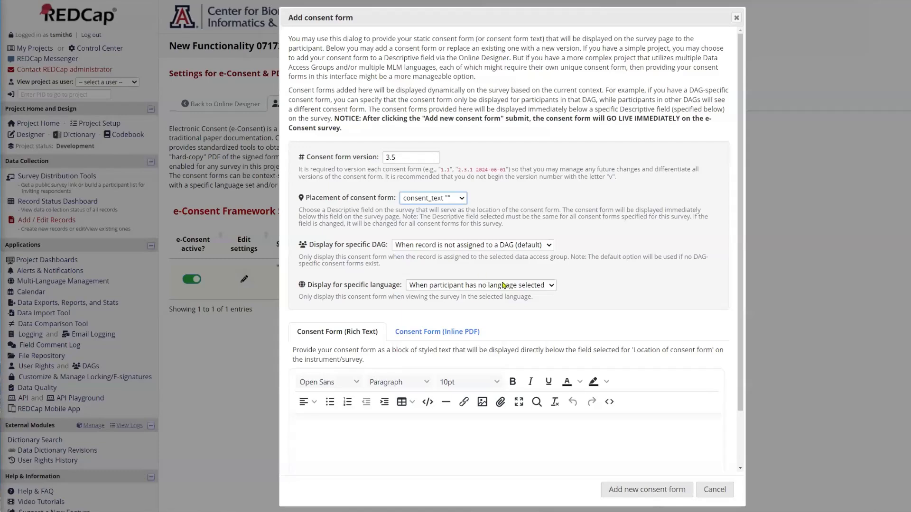
left_click(550, 287)
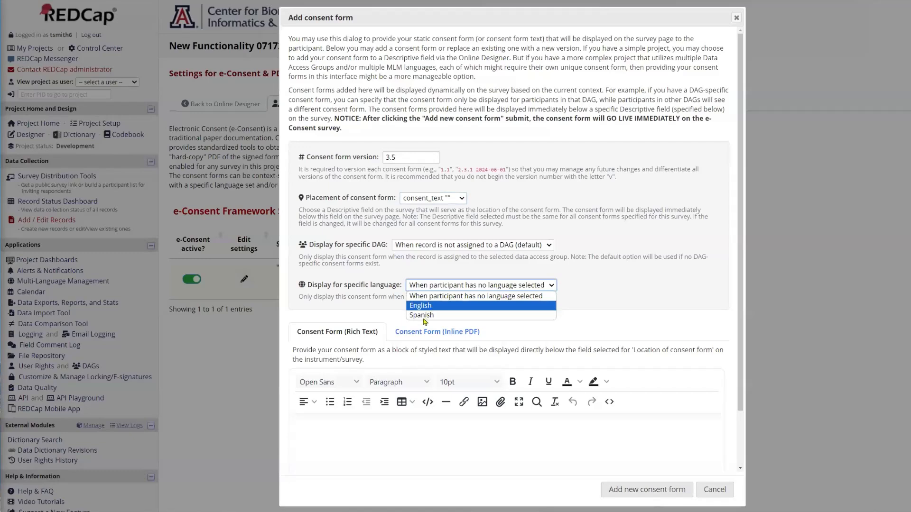
left_click(579, 274)
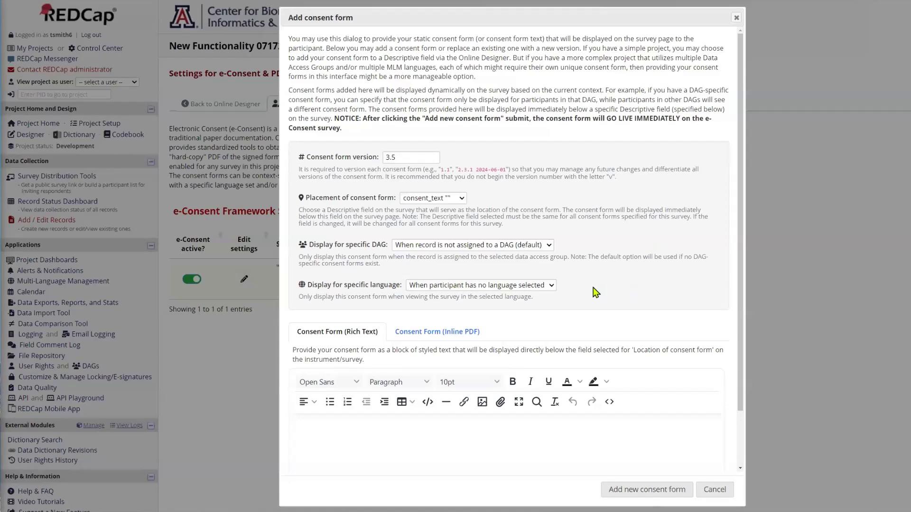
- Attach ResponseSummary.pdf as the inline PDF consent form, add the new consent form and acknowledge the confirmation
scroll(625, 281, "down", 1)
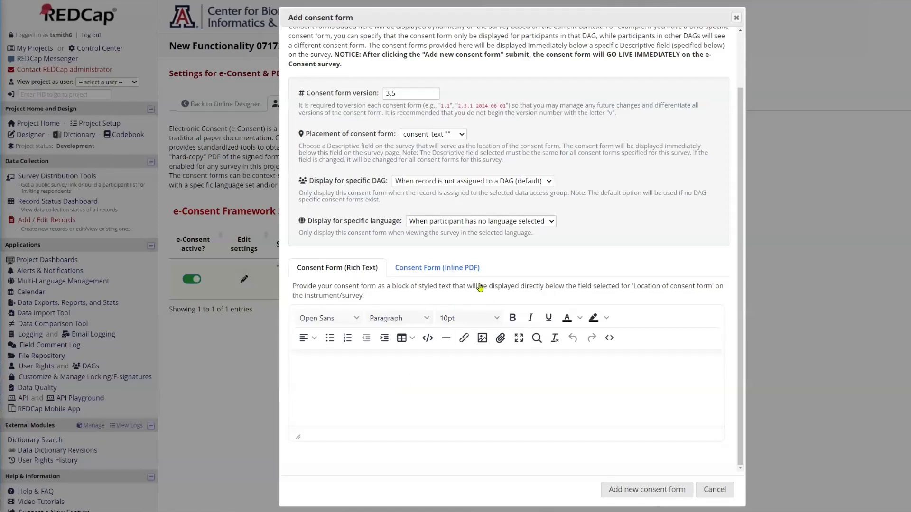
left_click(428, 272)
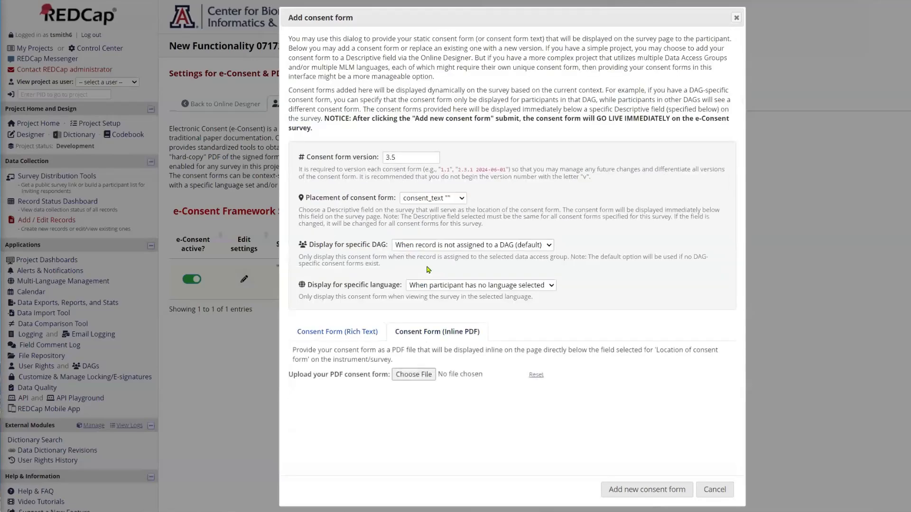
left_click(420, 378)
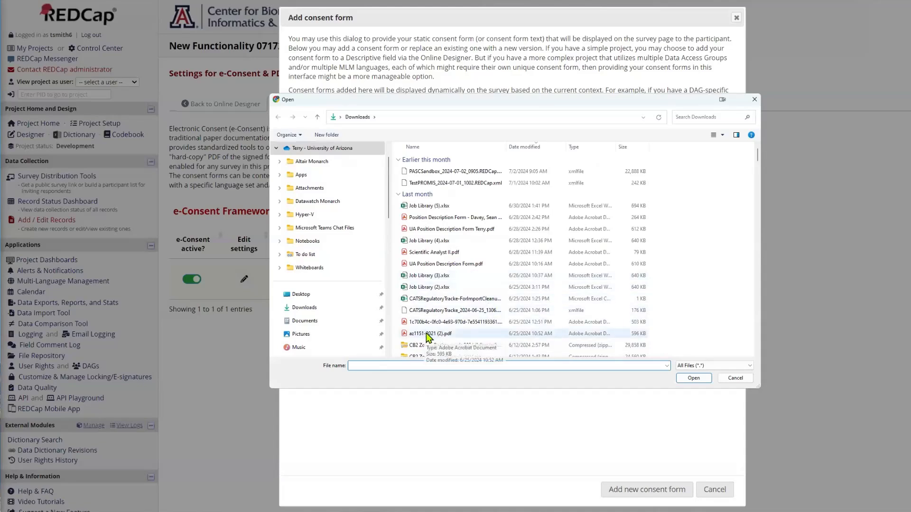
scroll(480, 301, "down", 4)
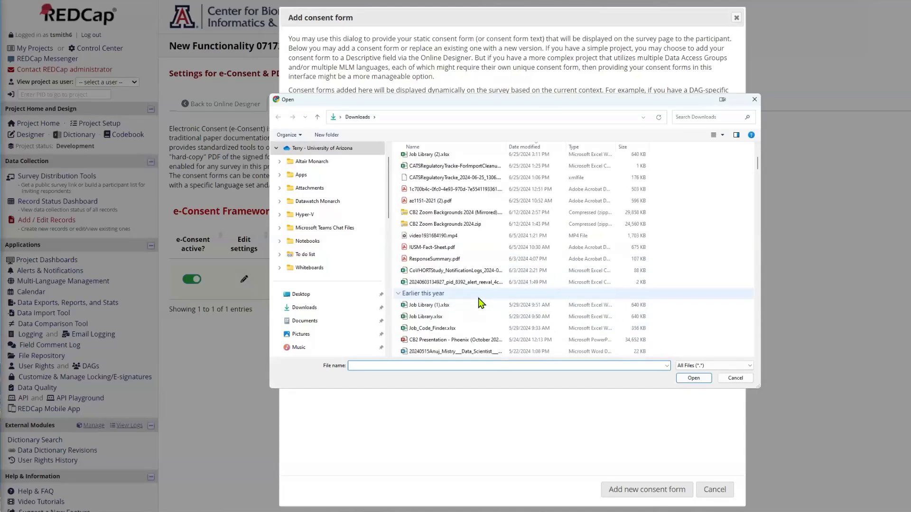
scroll(477, 301, "down", 2)
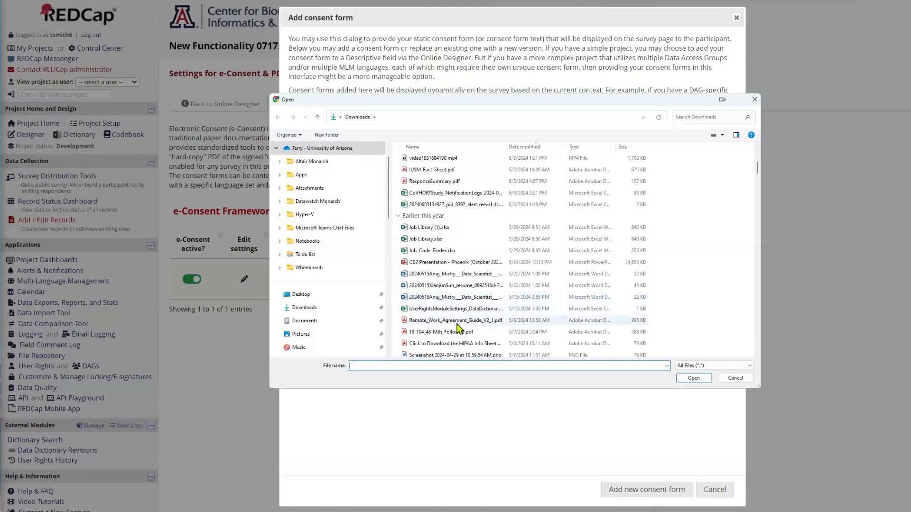
left_click(432, 321)
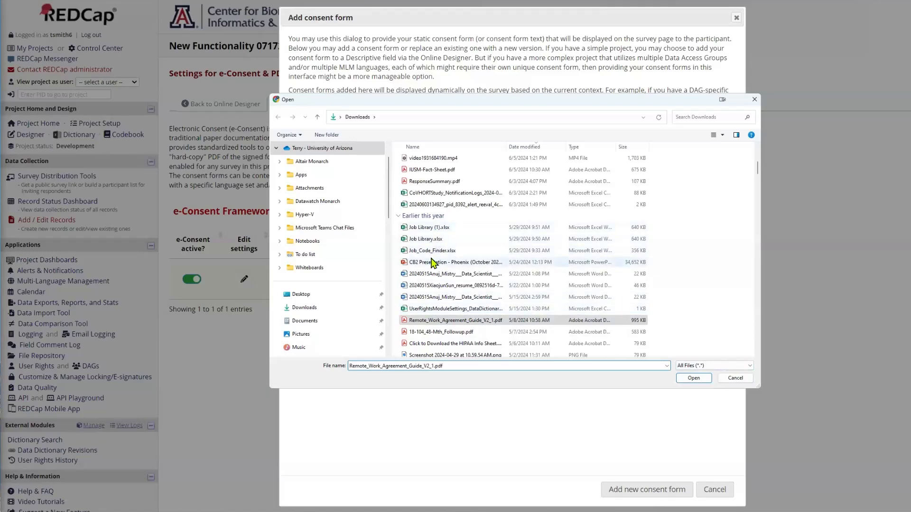
left_click(433, 181)
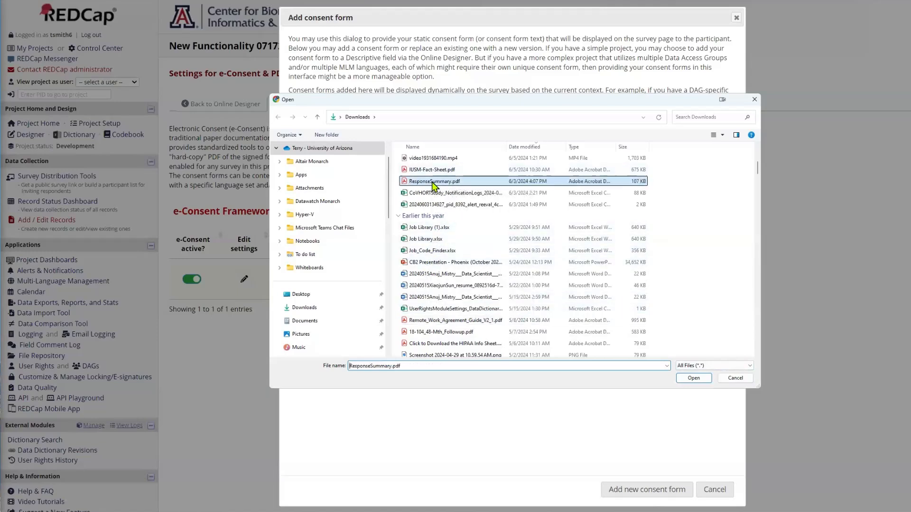
left_click(694, 378)
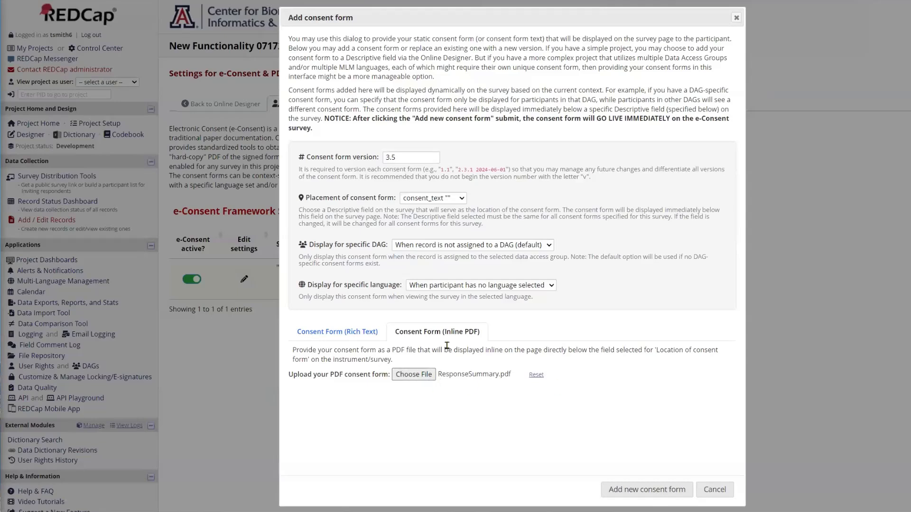
left_click(646, 493)
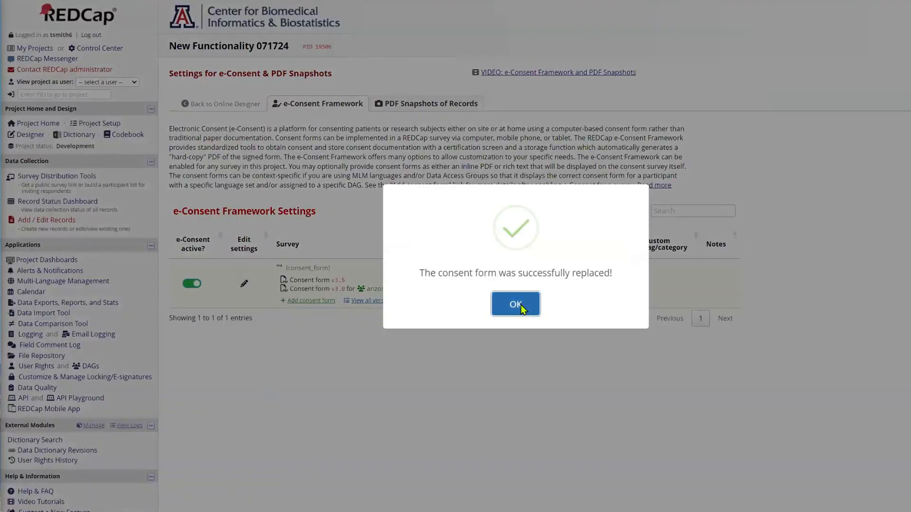
left_click(521, 308)
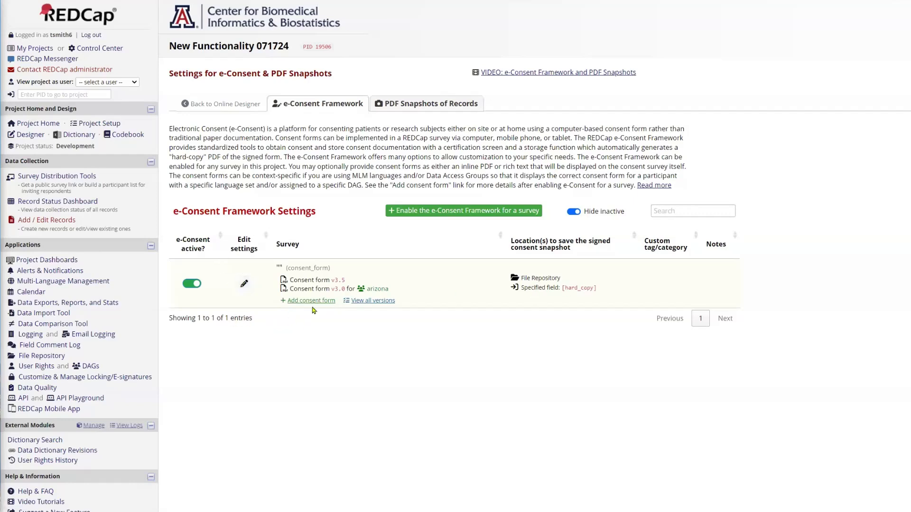
- Set the Arizona DAG's version 3.0 consent form as inactive in the list of all versions, and close the list
left_click(363, 301)
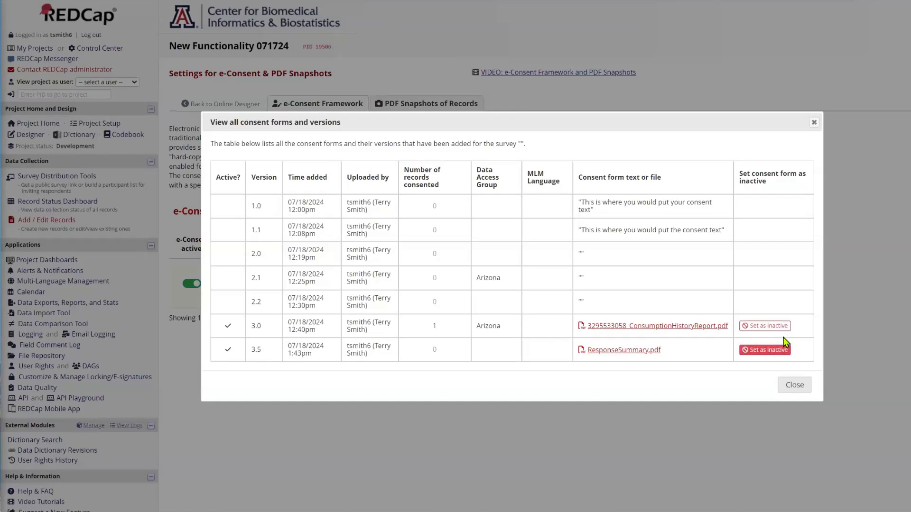
left_click(761, 328)
left_click(565, 301)
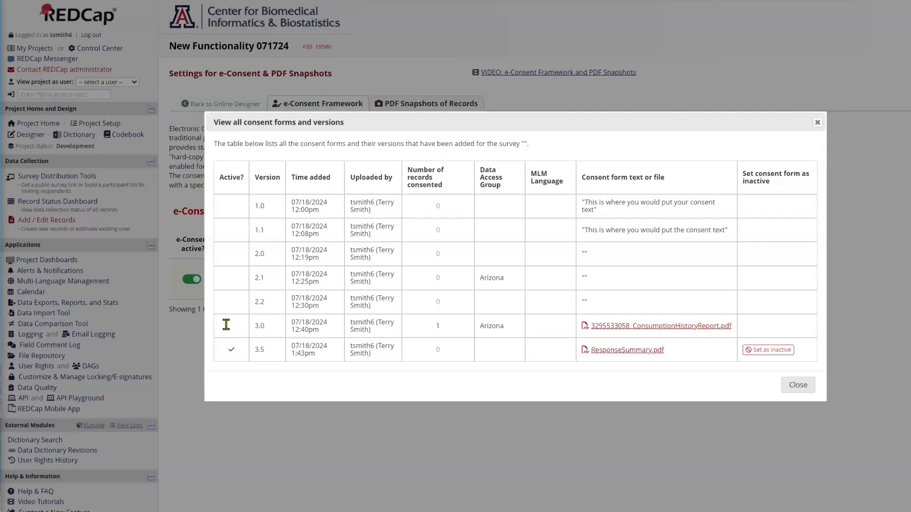
left_click(800, 386)
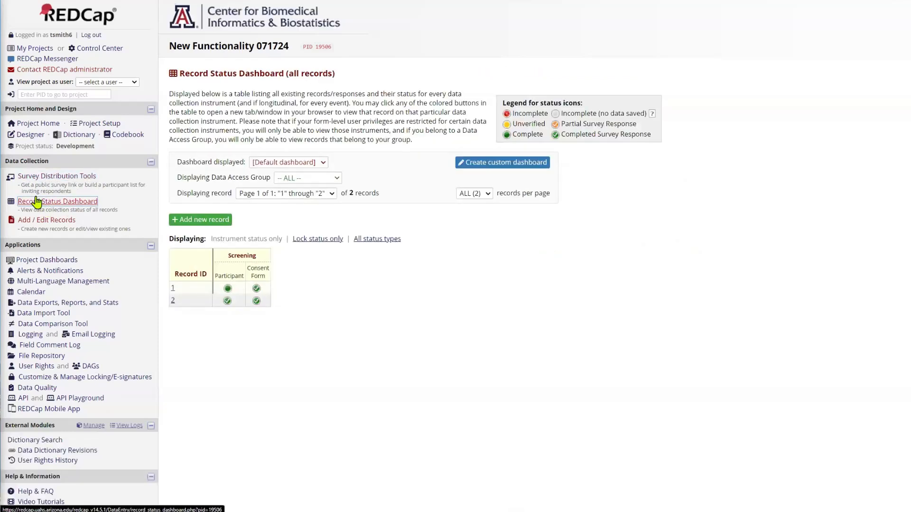
- Open the public survey from Survey Distribution Tools and enter the participant's first name, last name and date of birth
left_click(36, 179)
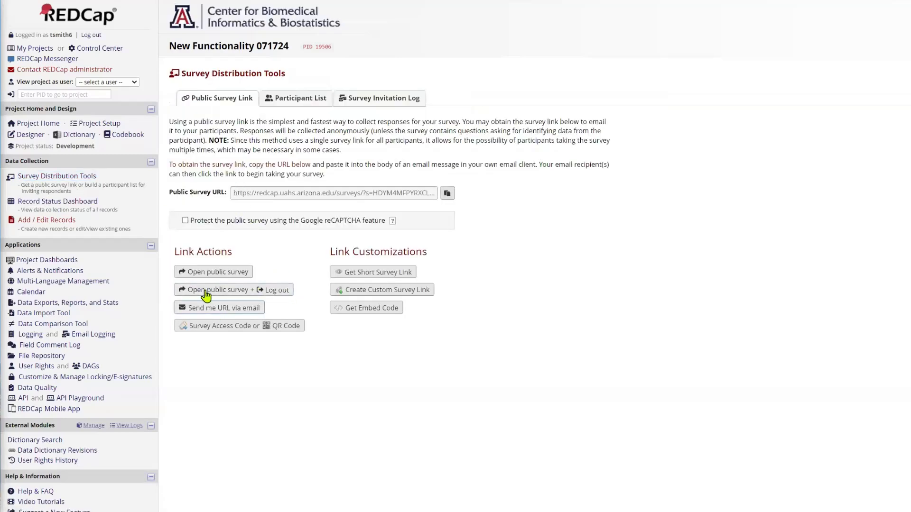
left_click(214, 272)
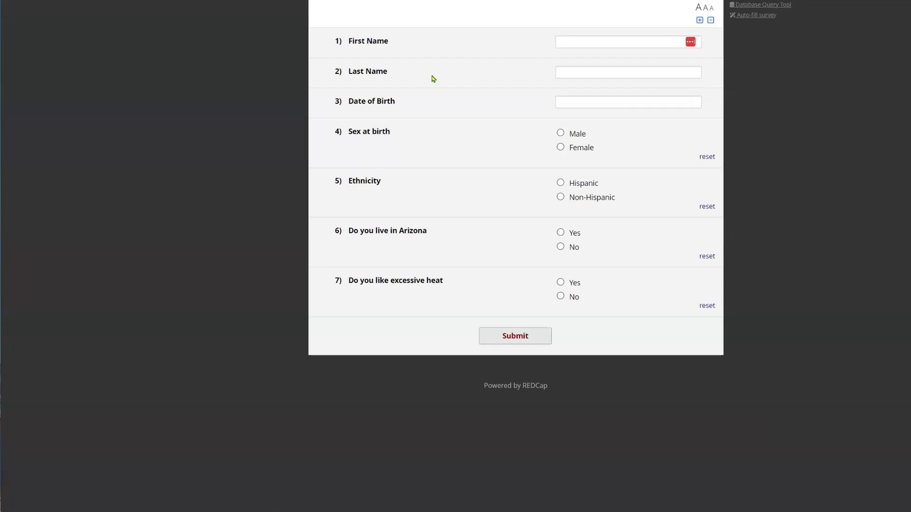
left_click(572, 39)
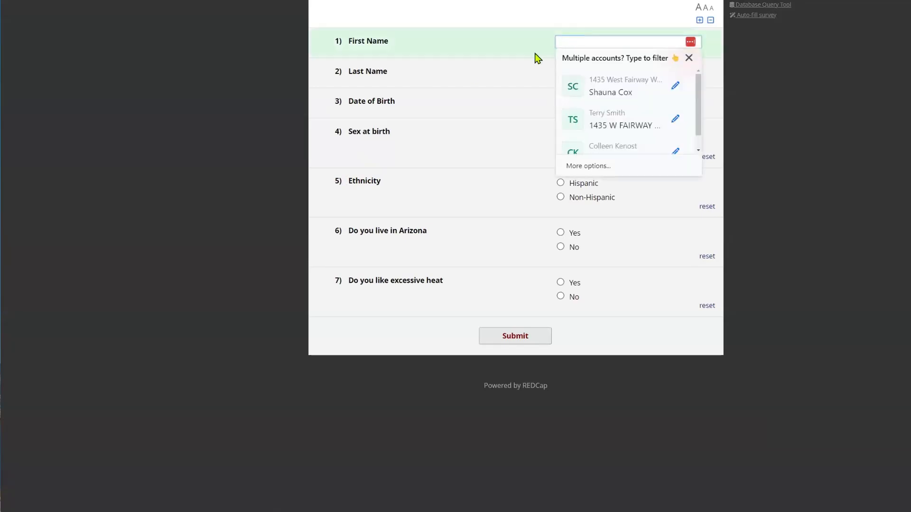
type("Tanyha")
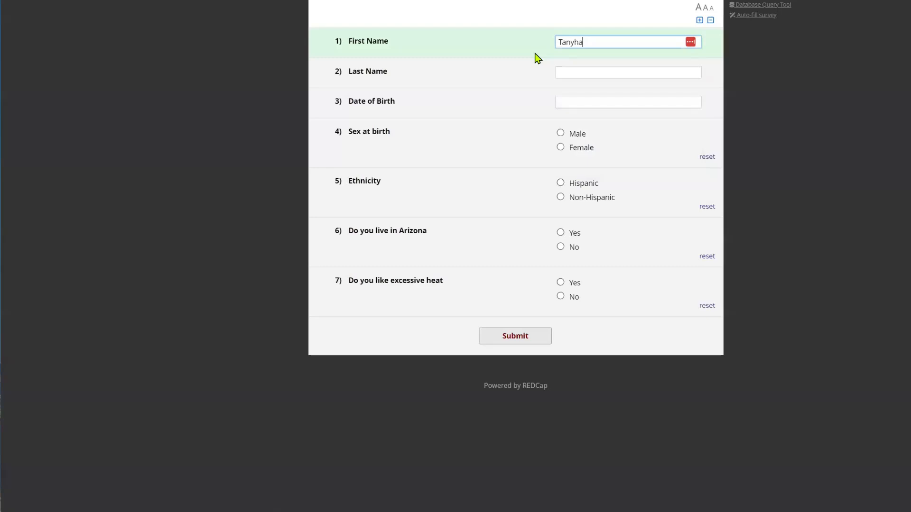
key("Tab")
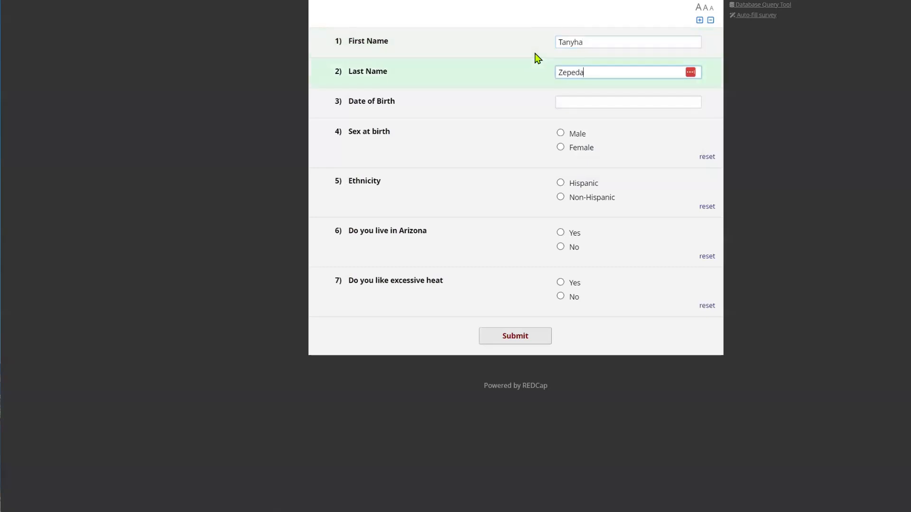
left_click(574, 101)
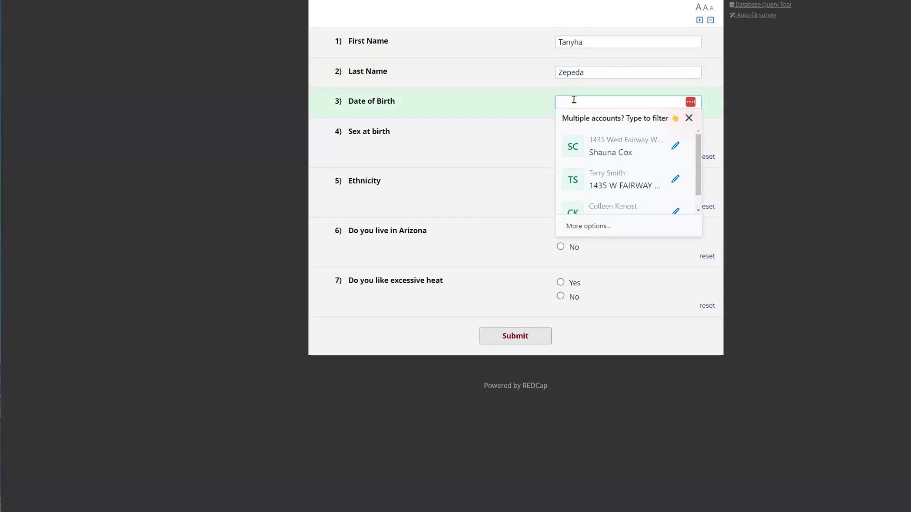
type("5/5/95")
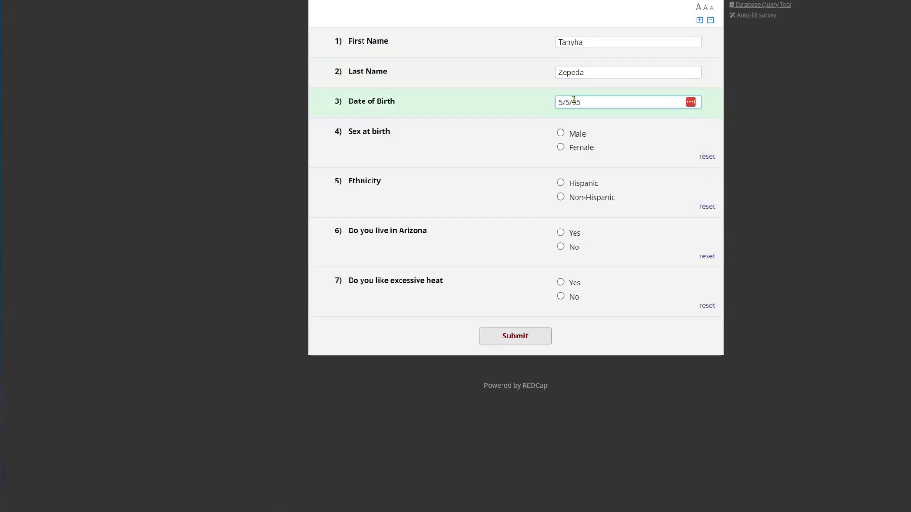
- Answer Female, Hispanic, Yes for living in Arizona and No for liking excessive heat, and submit the participant survey
left_click(560, 147)
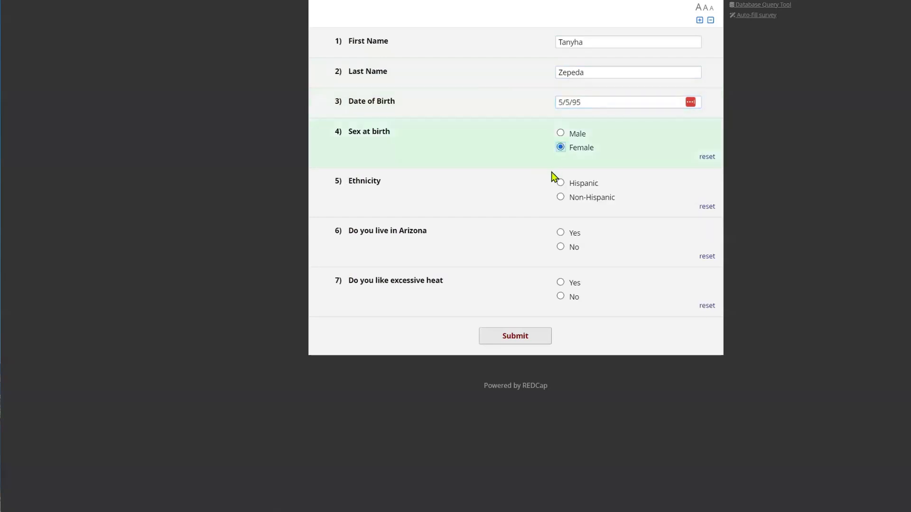
left_click(560, 184)
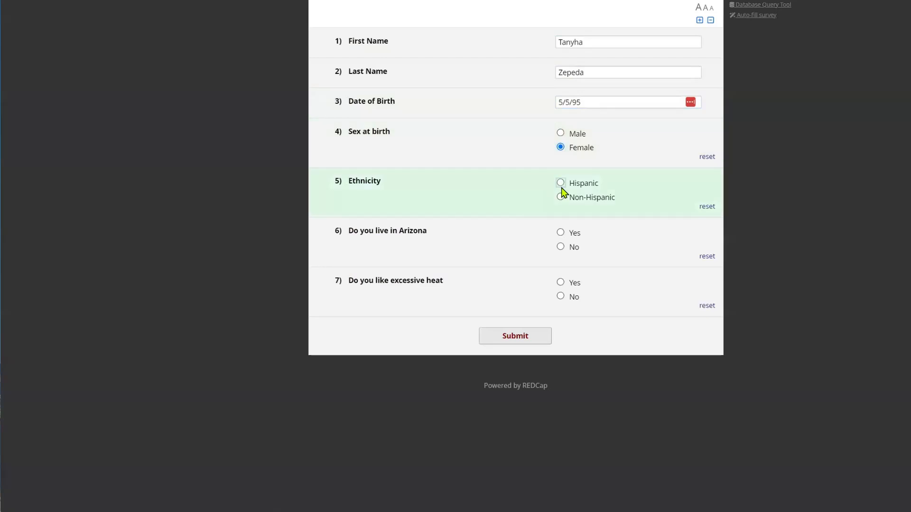
left_click(560, 232)
left_click(561, 296)
left_click(515, 336)
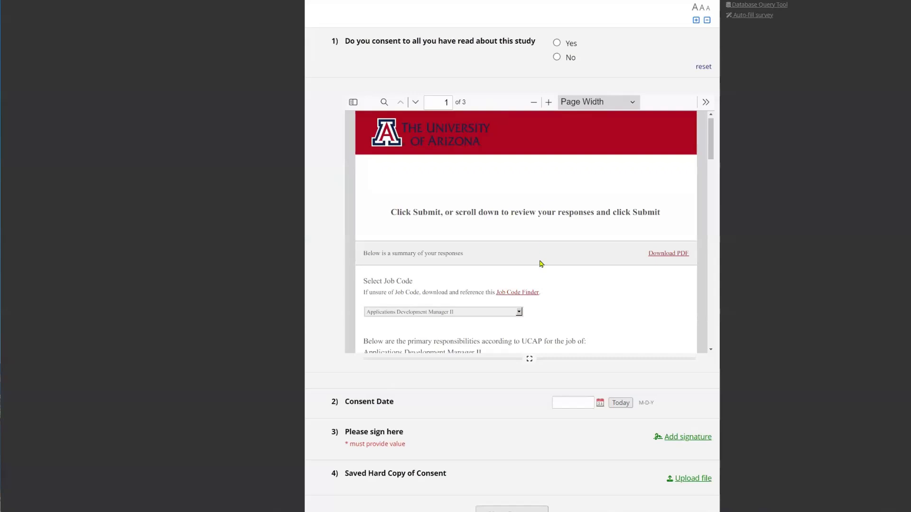
- Look through the inline consent PDF, answer Yes to the study consent question and set the consent date to today
scroll(537, 265, "down", 5)
scroll(535, 265, "down", 3)
scroll(534, 264, "up", 15)
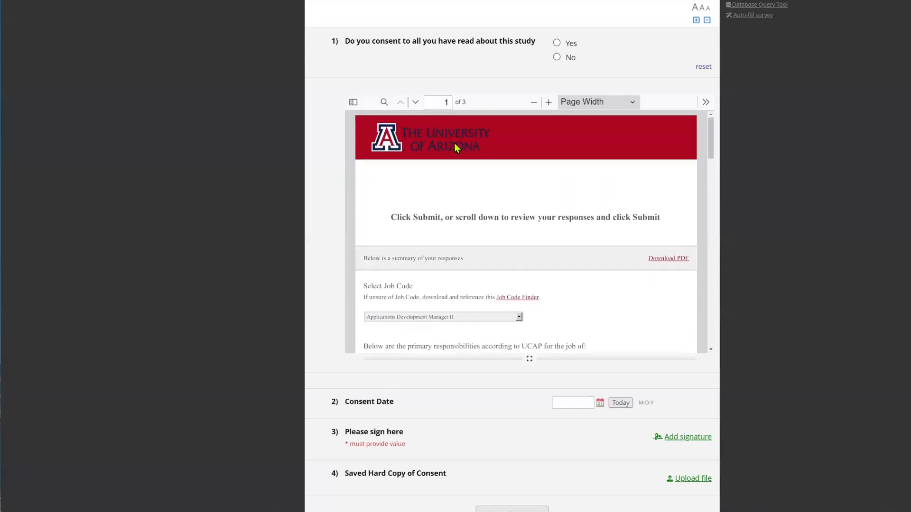
left_click(556, 42)
scroll(558, 216, "down", 3)
left_click(621, 403)
- Draw a freehand signature for the required signature field and save it
left_click(676, 437)
left_click_drag(472, 249, 514, 257)
scroll(587, 364, "down", 2)
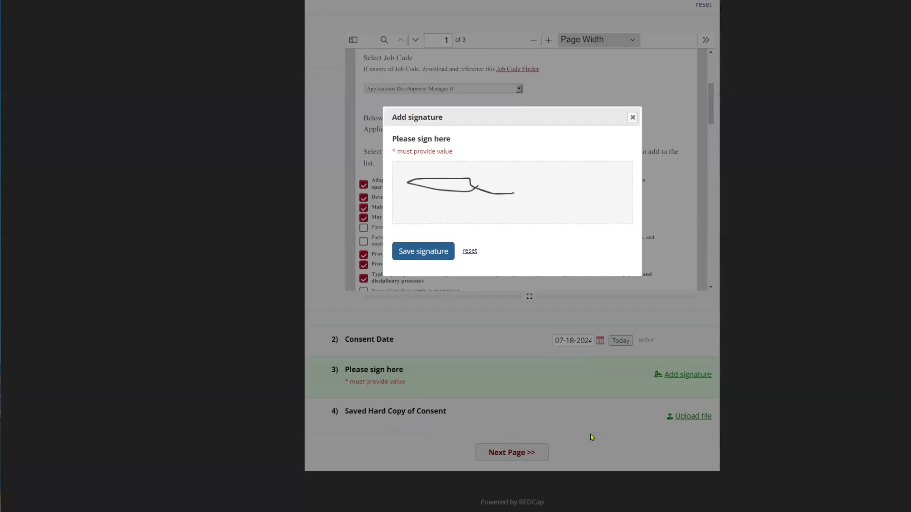
left_click(431, 259)
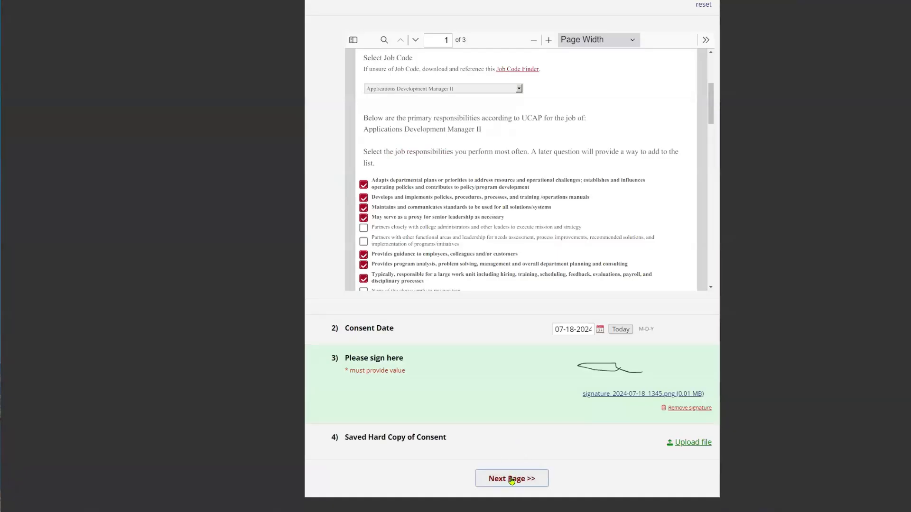
- Advance the consent survey to its certification page and look through the read-only PDF copy of the responses
left_click(517, 477)
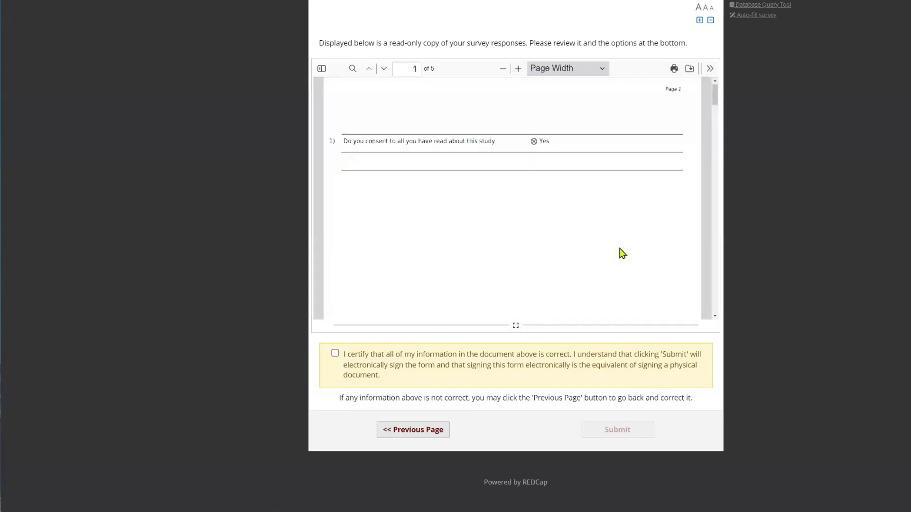
scroll(539, 230, "down", 15)
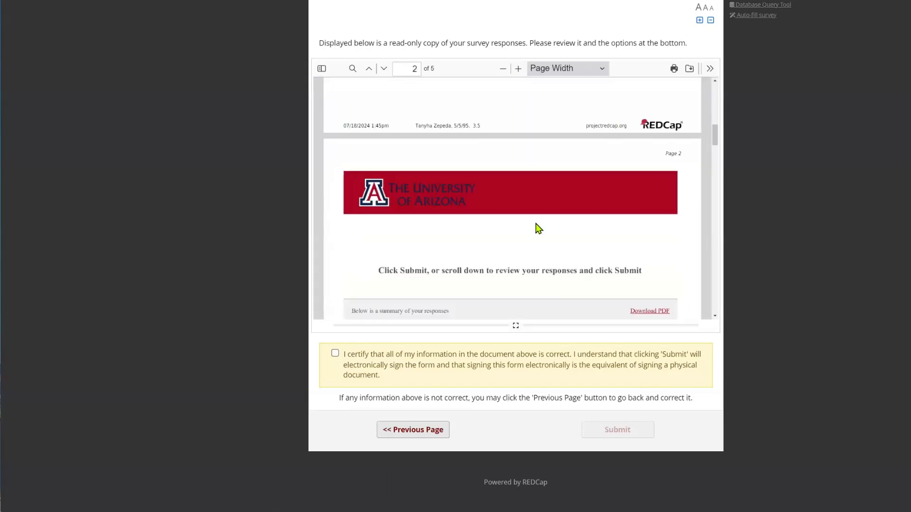
scroll(536, 228, "down", 20)
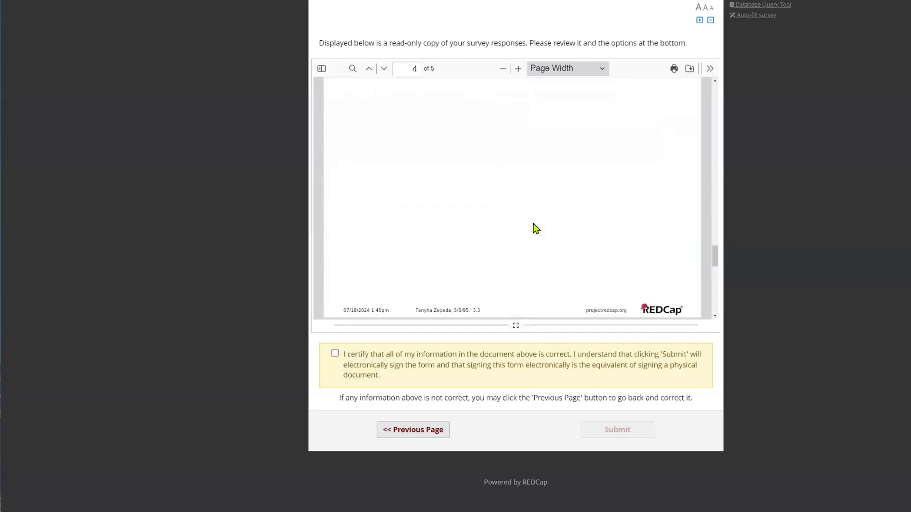
scroll(536, 228, "down", 2)
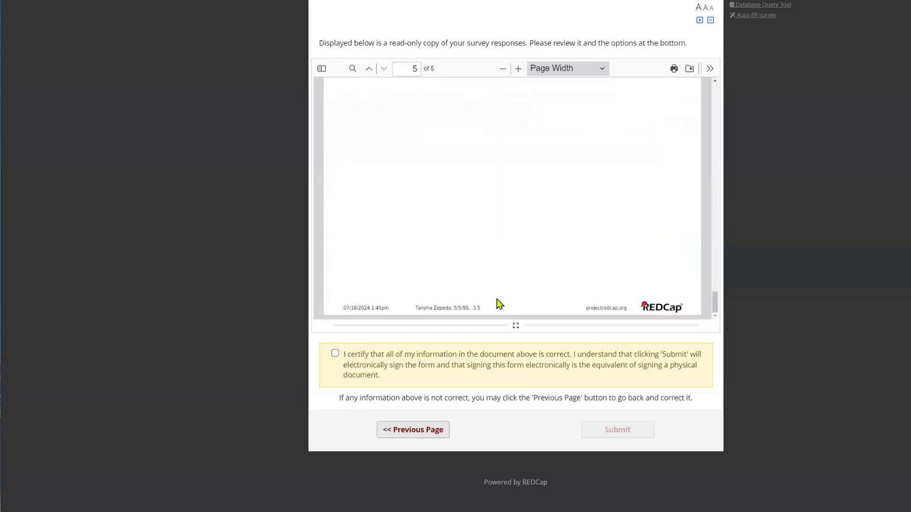
scroll(515, 298, "up", 8)
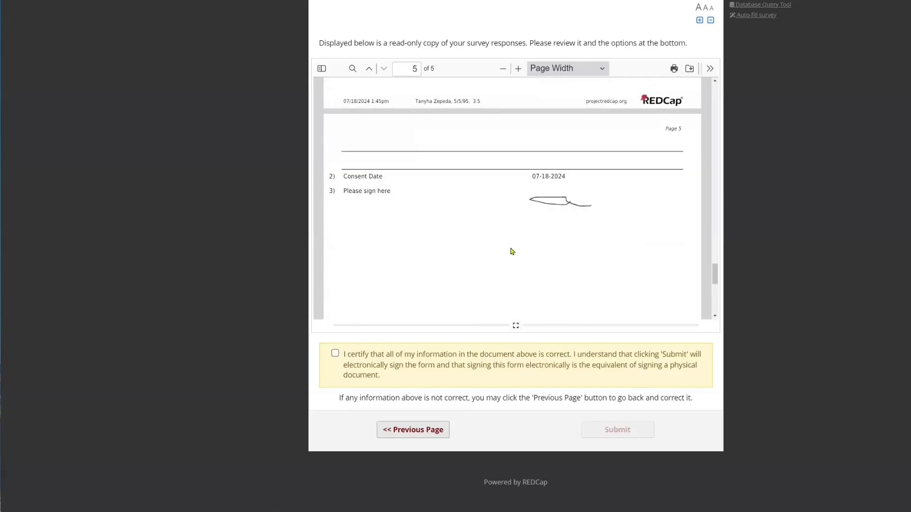
scroll(510, 250, "down", 8)
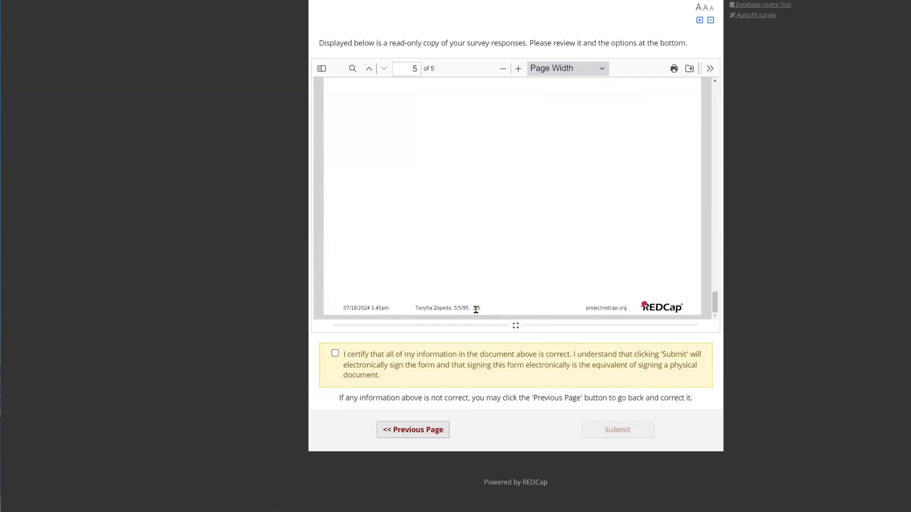
- Certify that the information in the consent document is correct, submit the survey and close it
left_click(335, 353)
left_click(618, 430)
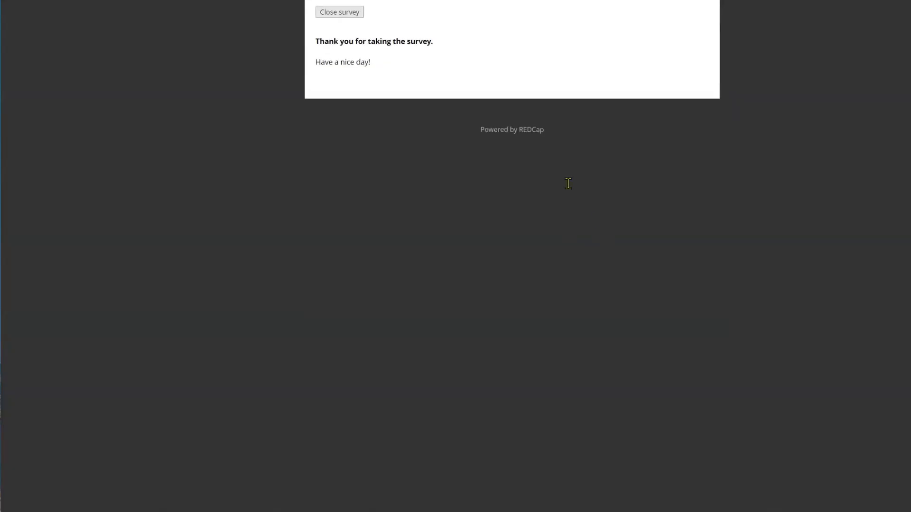
left_click(348, 12)
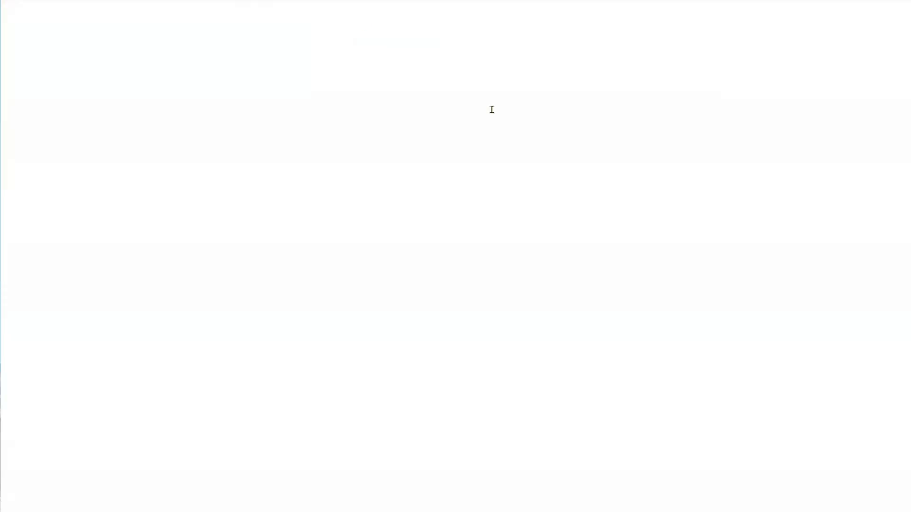
- Open record 3's completed Consent Form and look through the PDF stored in the Saved Hard Copy of Consent field
left_click(54, 202)
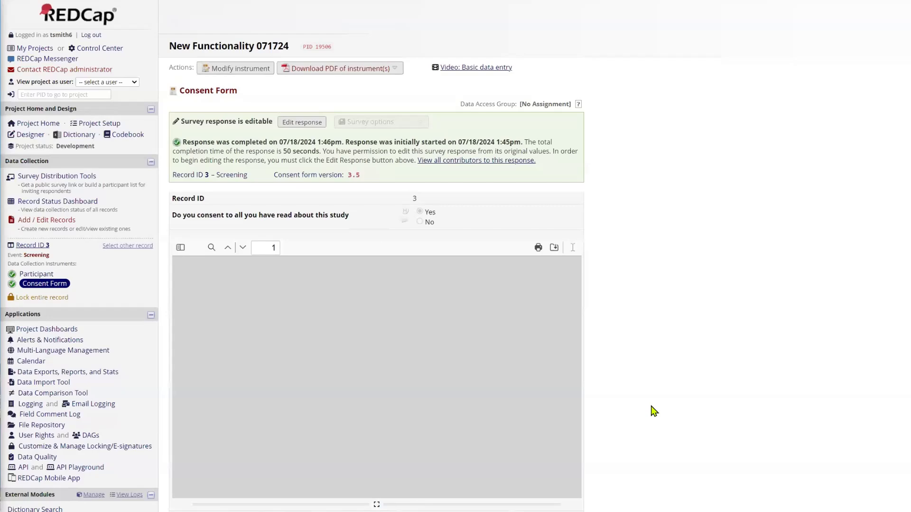
scroll(634, 402, "down", 3)
scroll(633, 403, "down", 3)
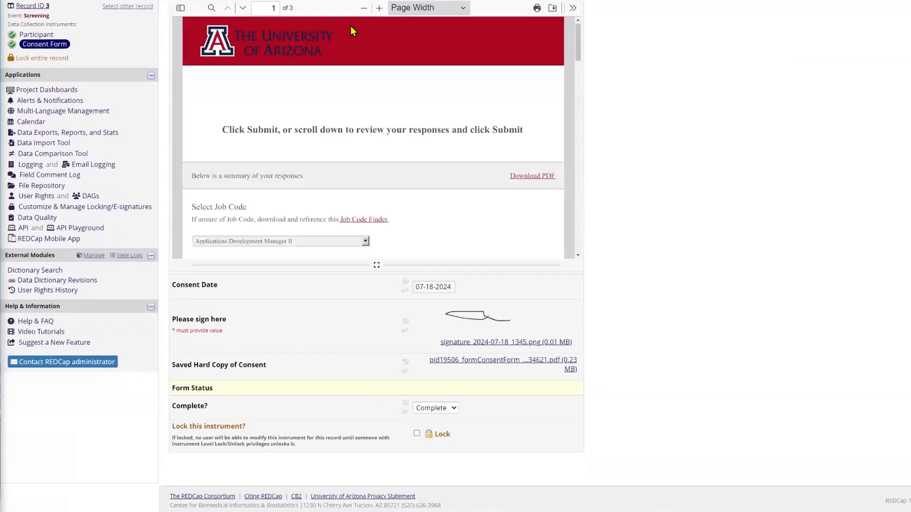
left_click(467, 367)
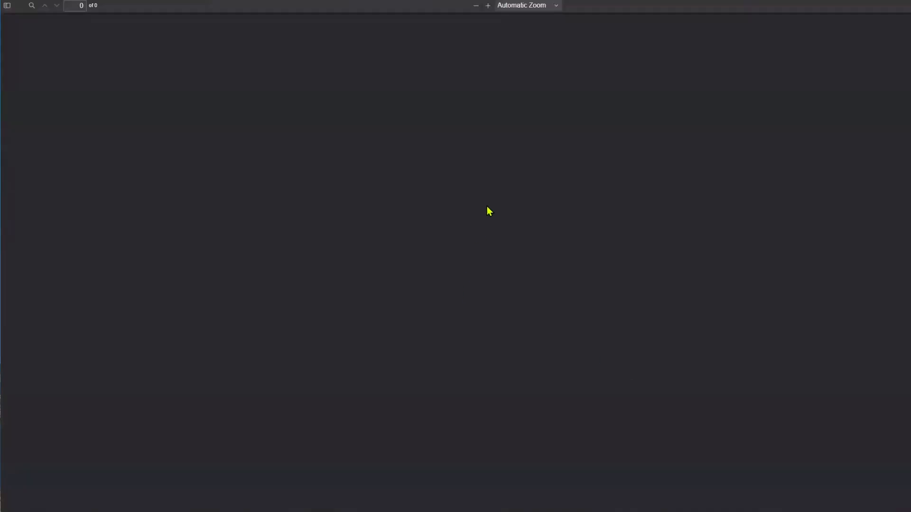
scroll(451, 197, "down", 20)
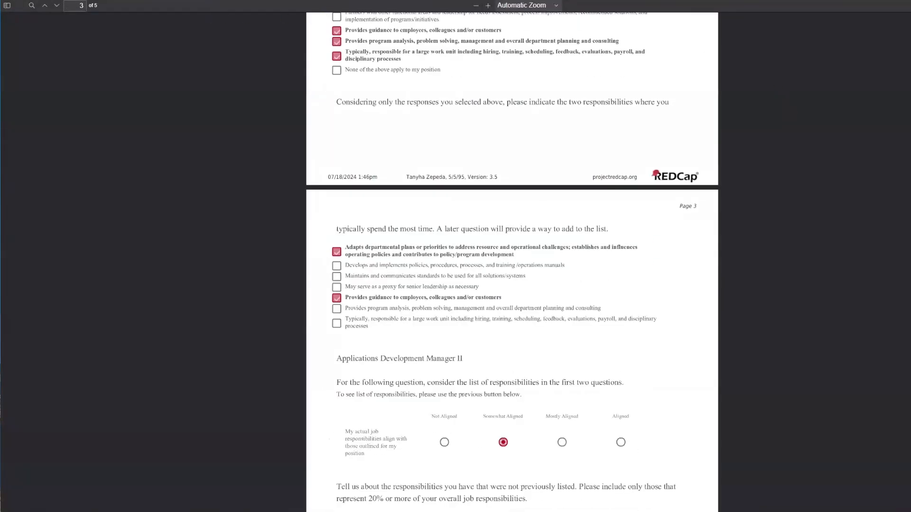
key("ctrl+w")
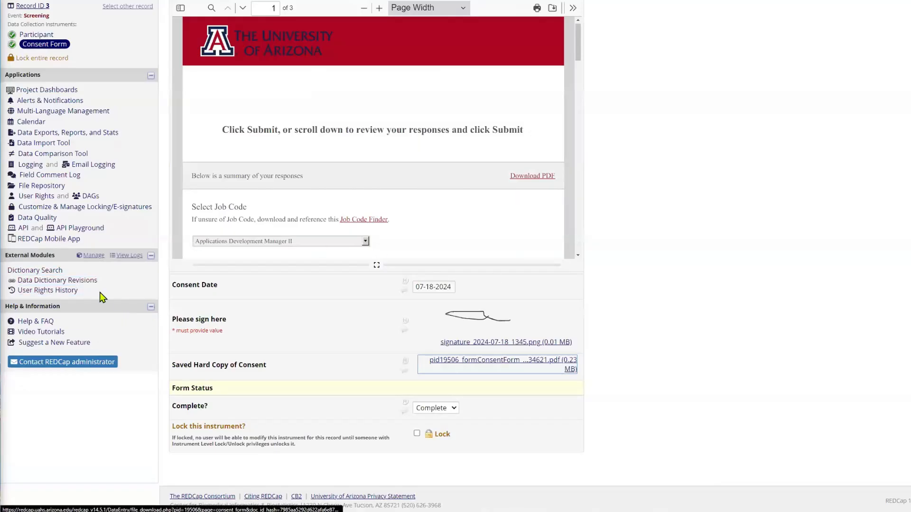
- Open the PDF Snapshot Archive in the File Repository and look through record 3's archived consent PDF
scroll(63, 285, "up", 1)
scroll(62, 270, "up", 5)
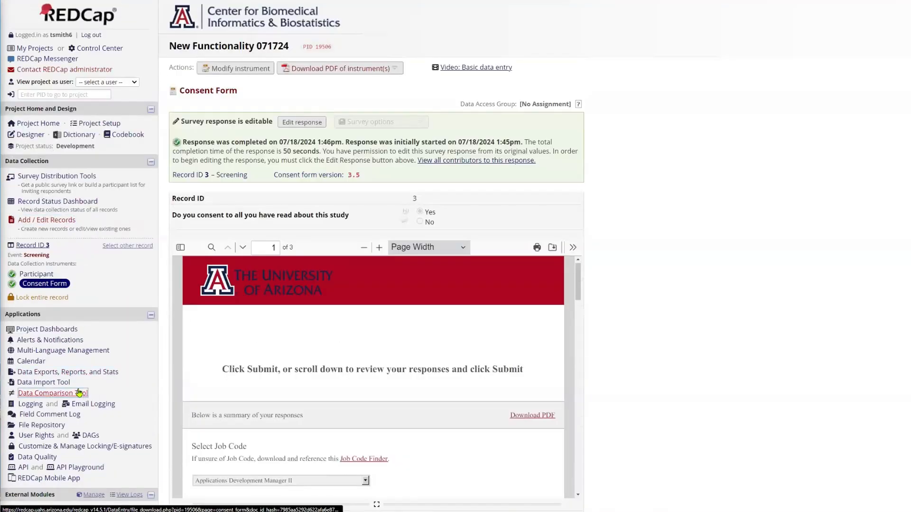
scroll(60, 387, "down", 2)
left_click(40, 342)
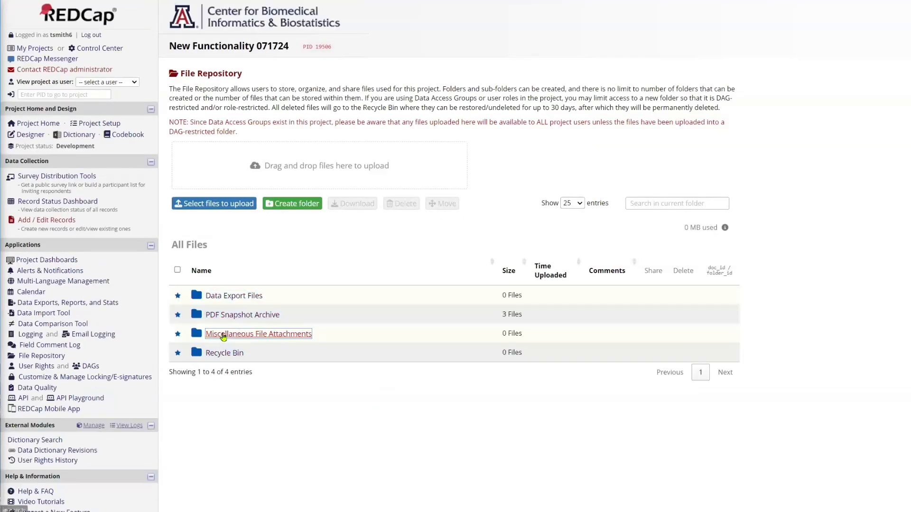
left_click(236, 317)
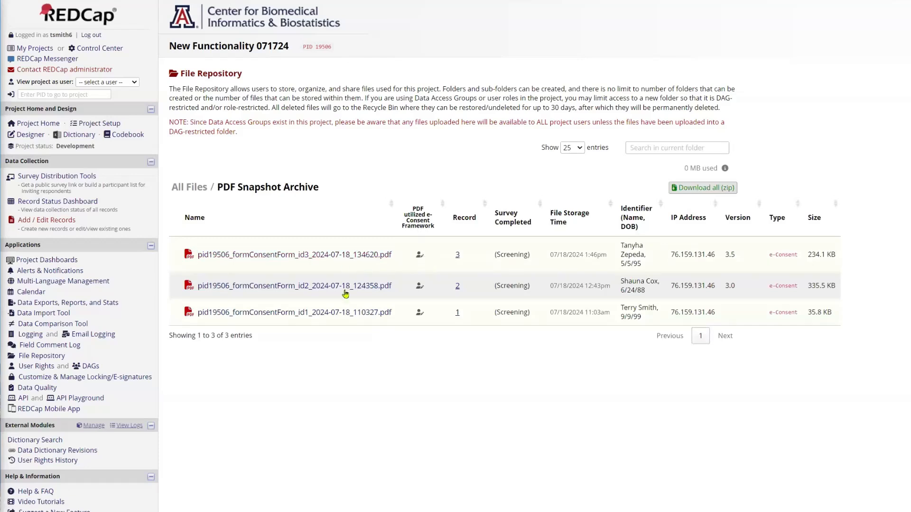
left_click(278, 257)
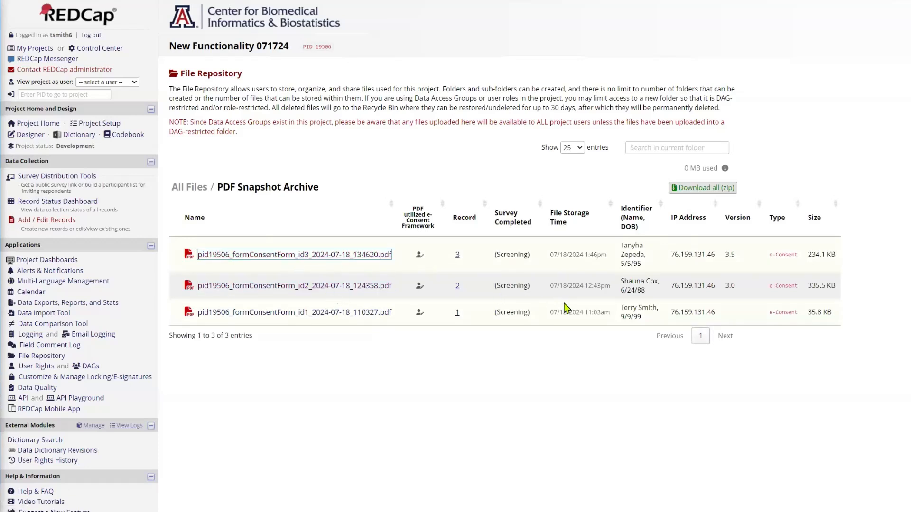
scroll(528, 218, "down", 20)
scroll(528, 223, "up", 20)
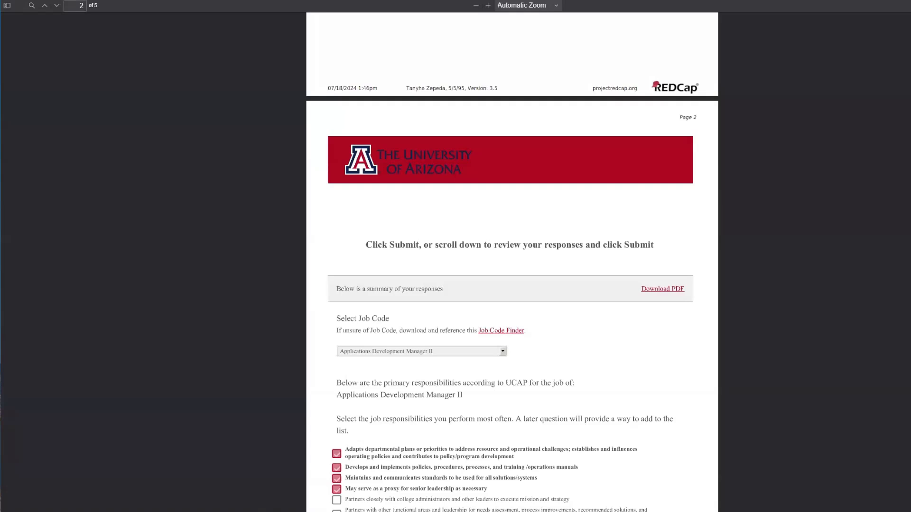
key("ctrl+w")
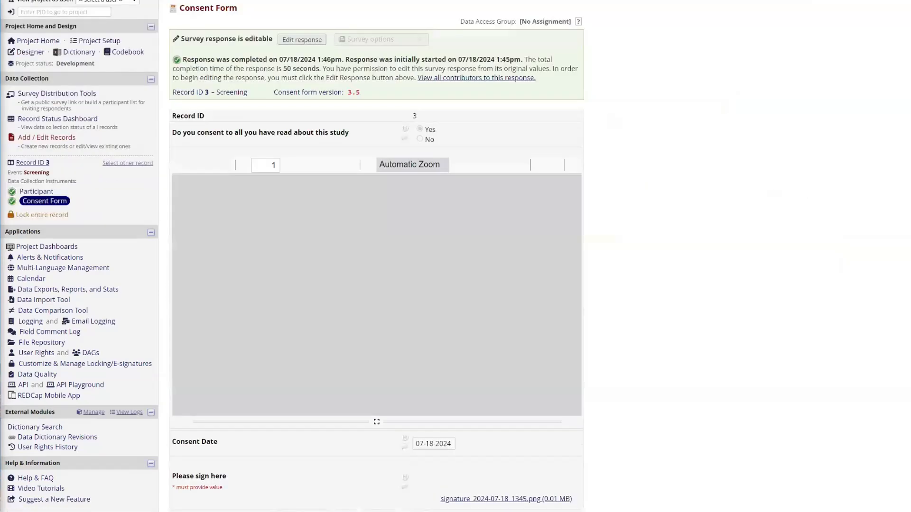
- Go from record 3's Consent Form to the project's e-Consent and PDF Snapshots settings in the Online Designer
scroll(284, 62, "down", 1)
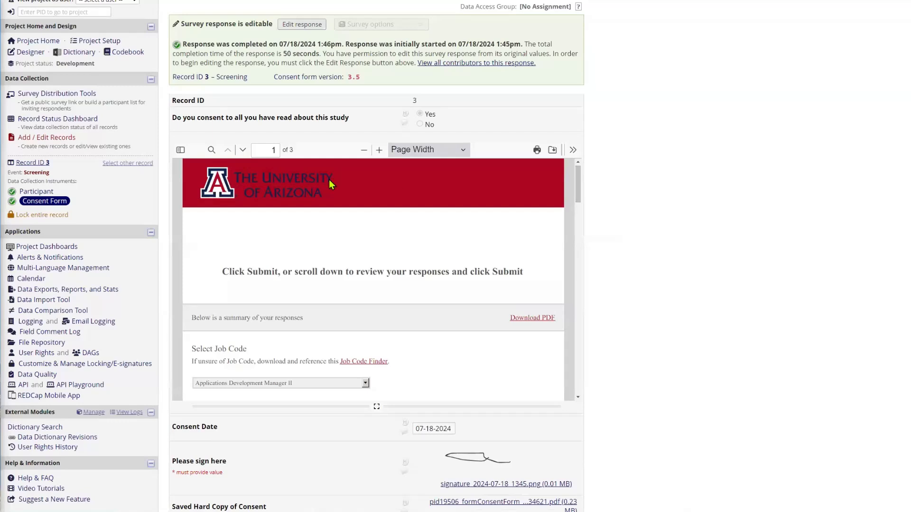
scroll(306, 188, "up", 3)
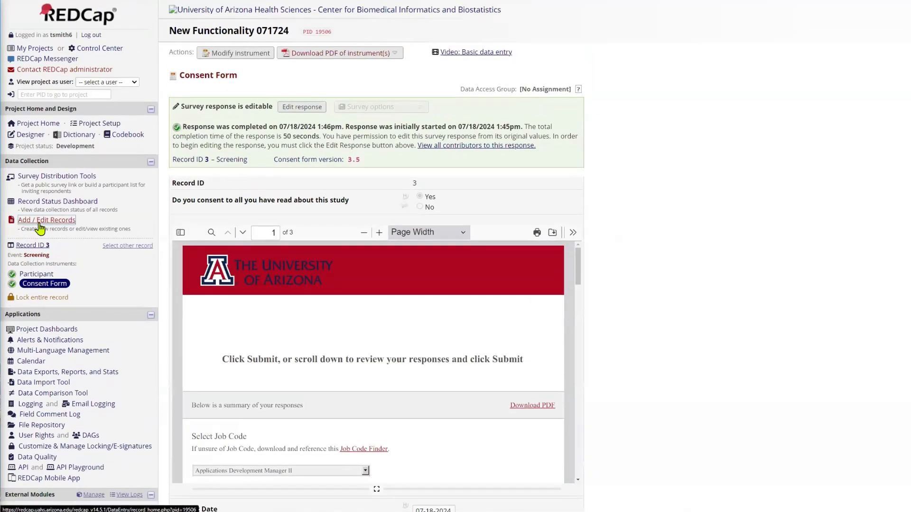
left_click(235, 52)
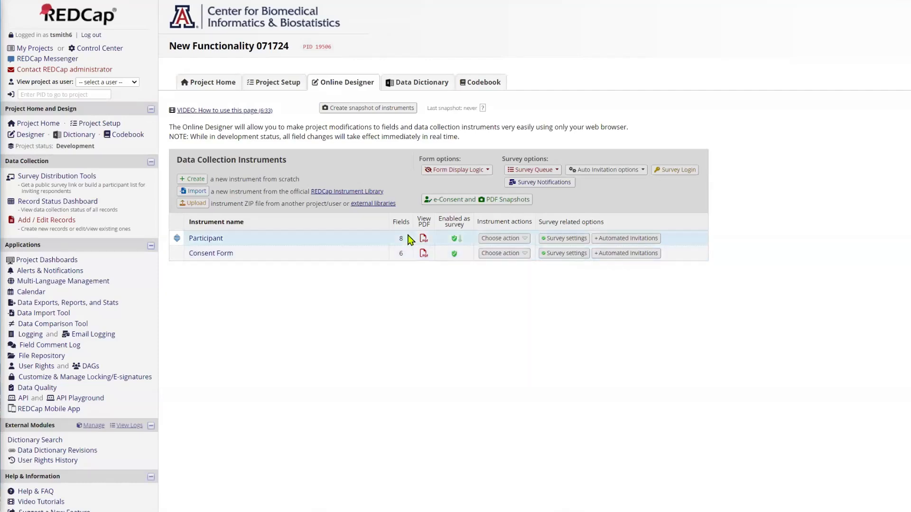
left_click(463, 200)
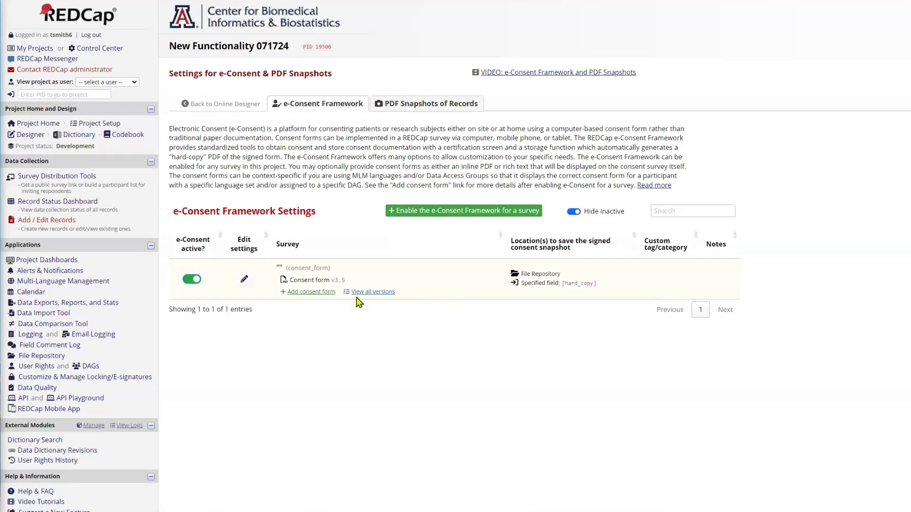
- Look over the e-Consent settings for the consent_form survey, down to the snapshot file name, and leave without saving
left_click(282, 295)
left_click(243, 280)
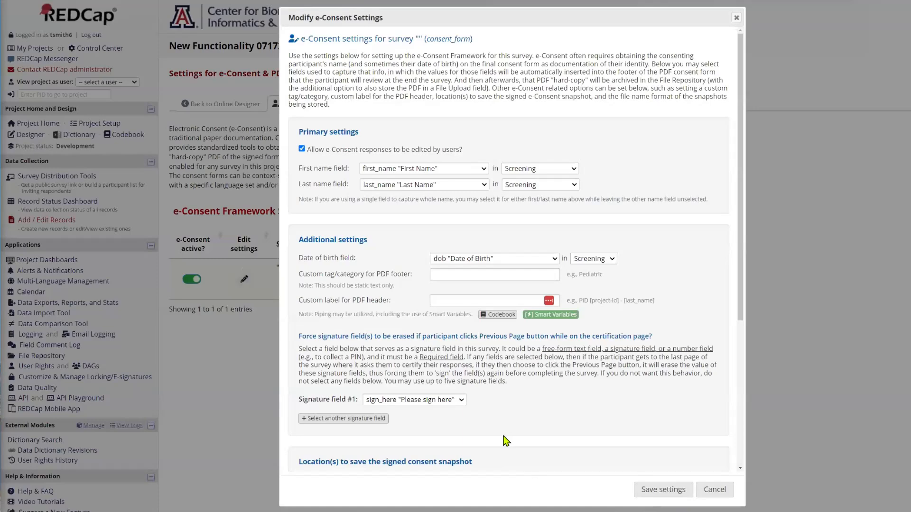
scroll(648, 235, "down", 3)
scroll(648, 235, "down", 1)
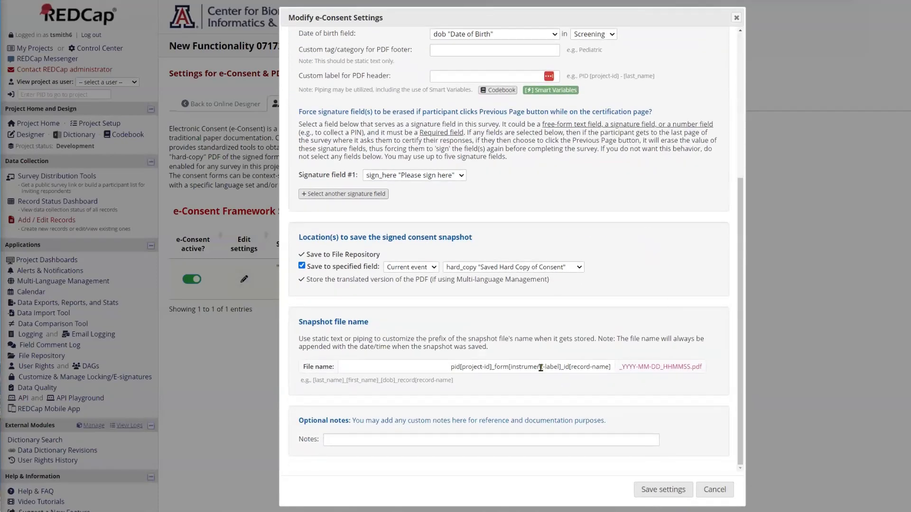
scroll(540, 367, "up", 4)
left_click(714, 489)
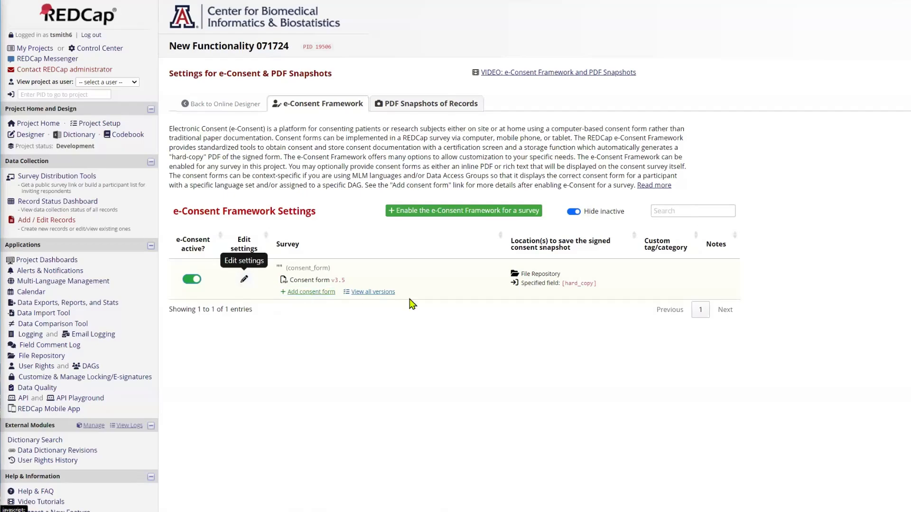
- Review the list of all consent form versions and open the PDF file of version 3.0
left_click(369, 291)
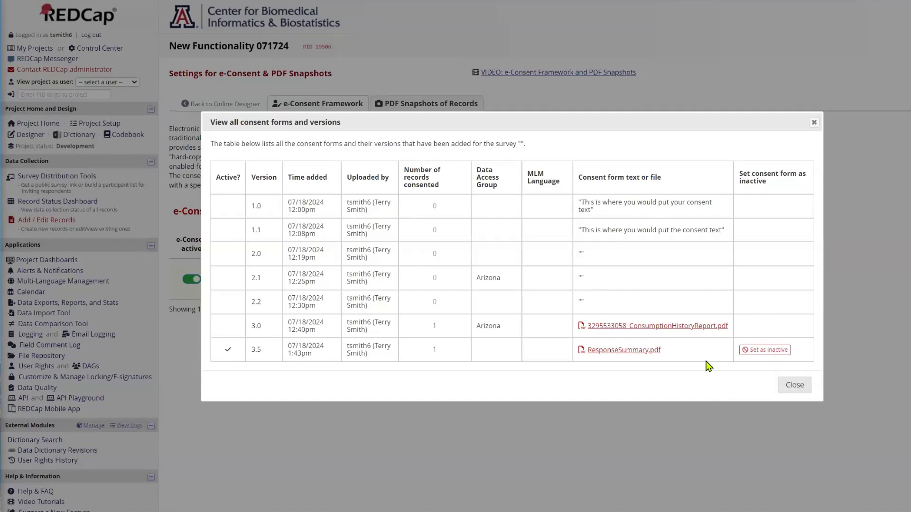
left_click(611, 329)
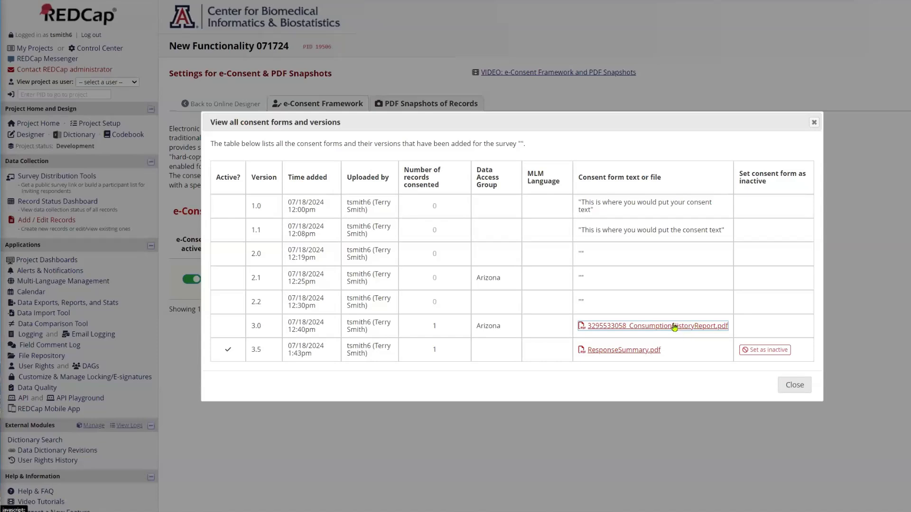
left_click(805, 391)
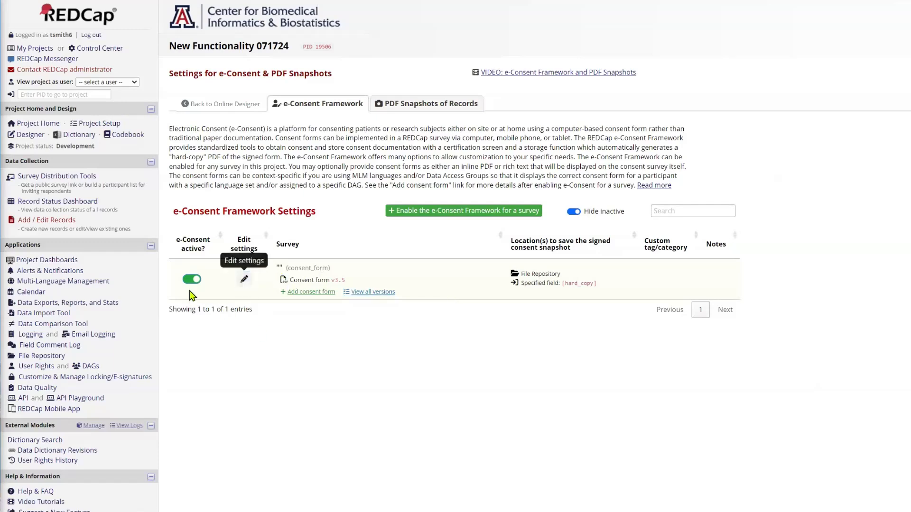
left_click(358, 292)
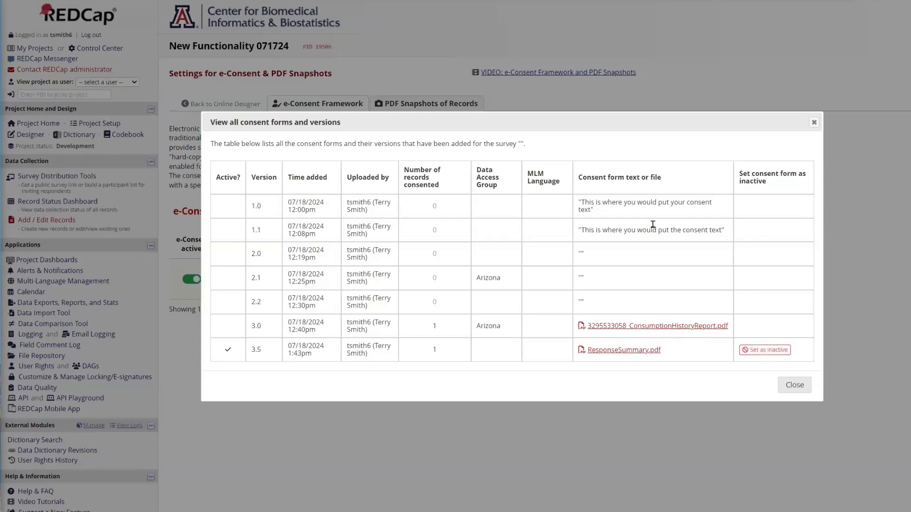
left_click(797, 387)
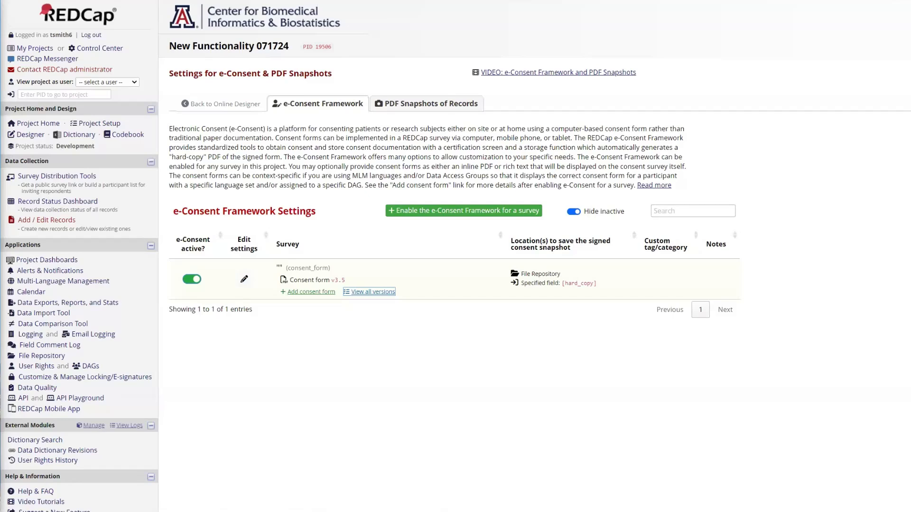
- Recheck the consent_form survey's signature, snapshot location, notes and PDF header settings, and close them without saving
left_click(311, 295)
left_click(244, 279)
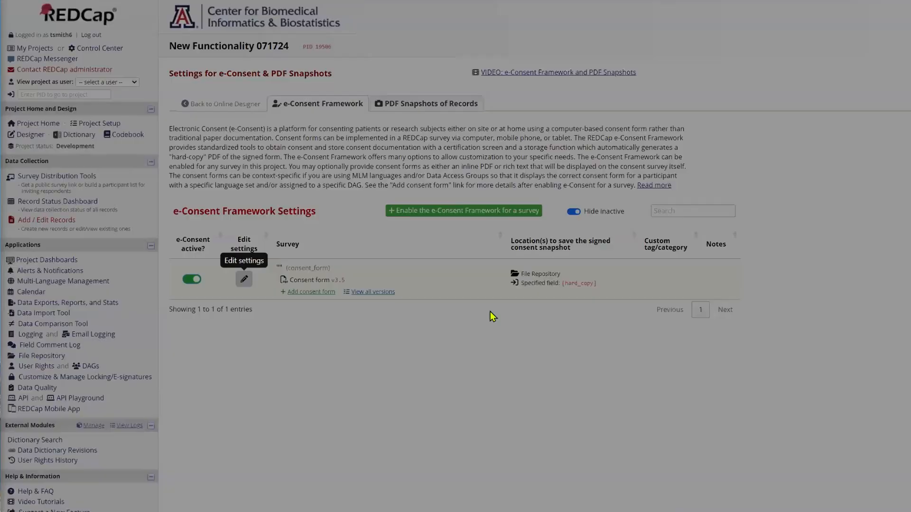
scroll(481, 305, "down", 5)
scroll(403, 399, "down", 2)
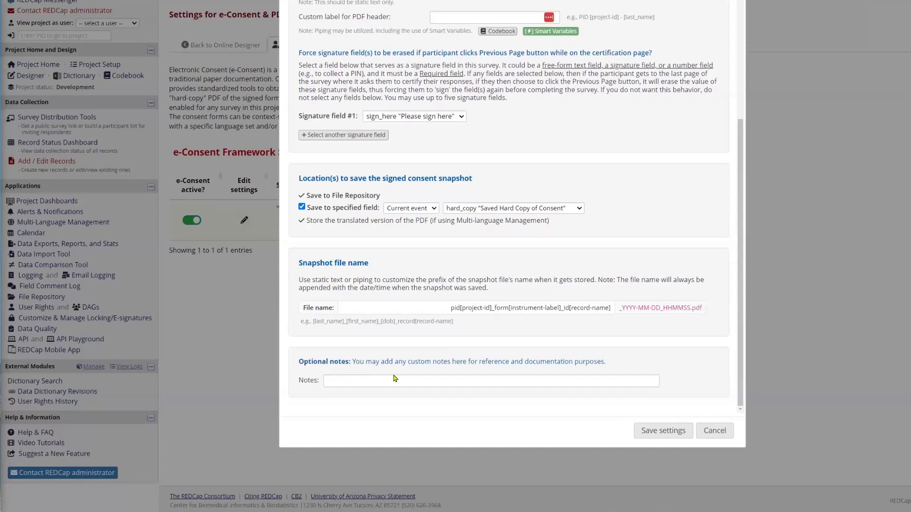
scroll(588, 349, "up", 5)
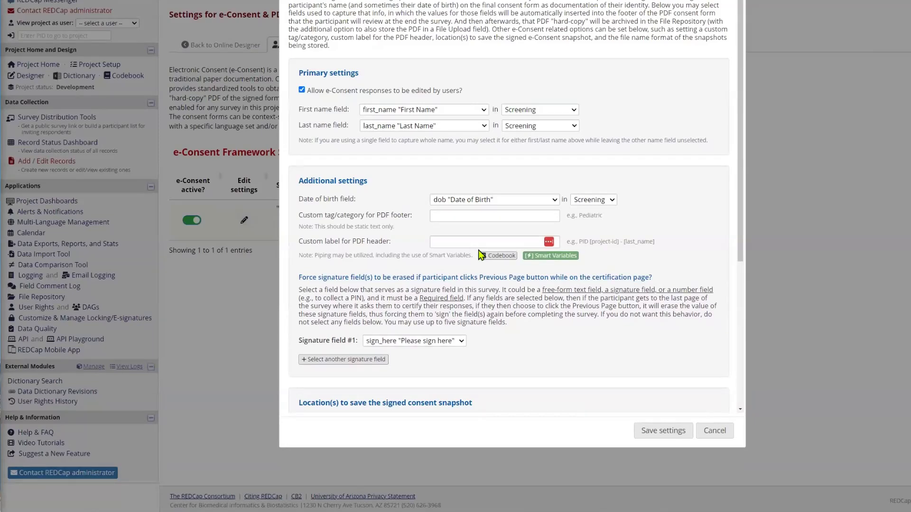
left_click(724, 435)
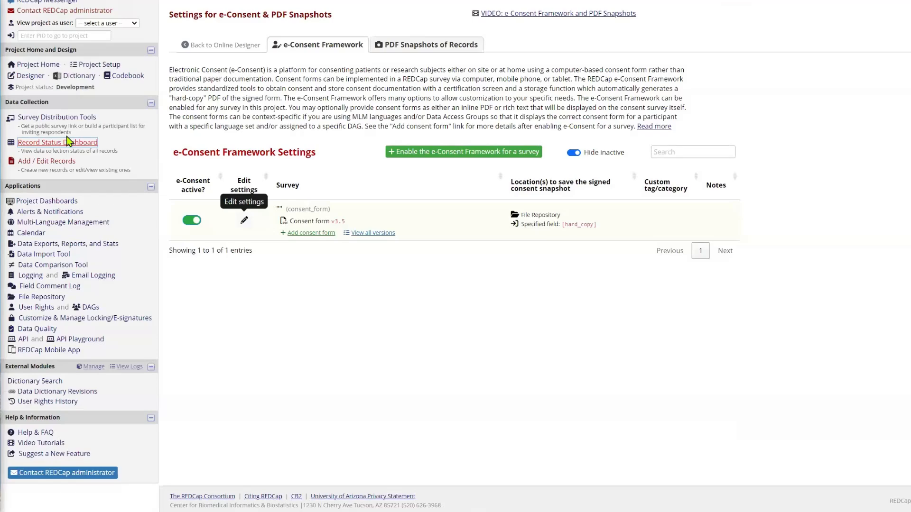
- Compare the consent form version recorded on the Consent Form responses of record 2 and record 3
left_click(47, 149)
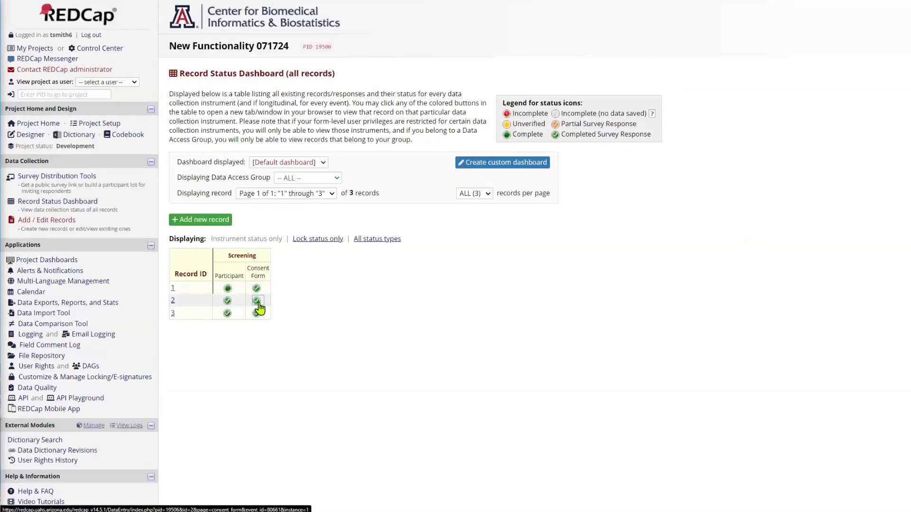
left_click(257, 301)
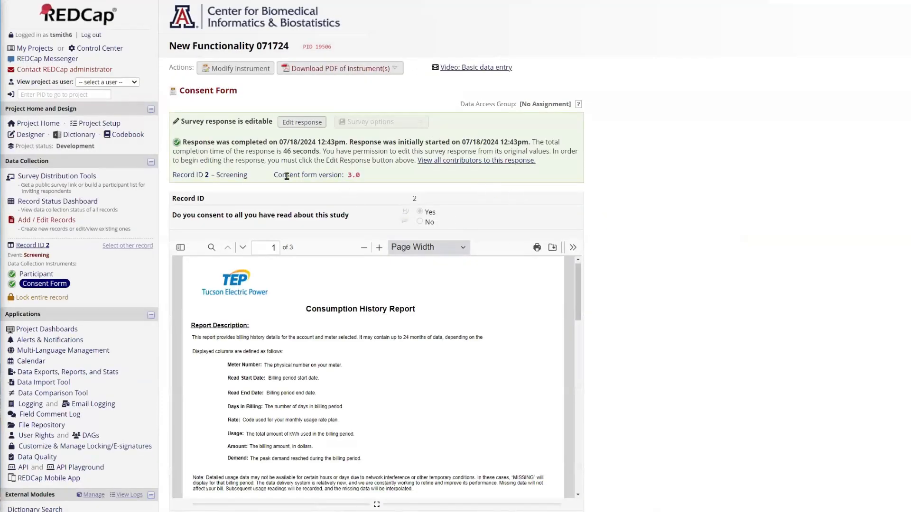
left_click_drag(275, 174, 362, 176)
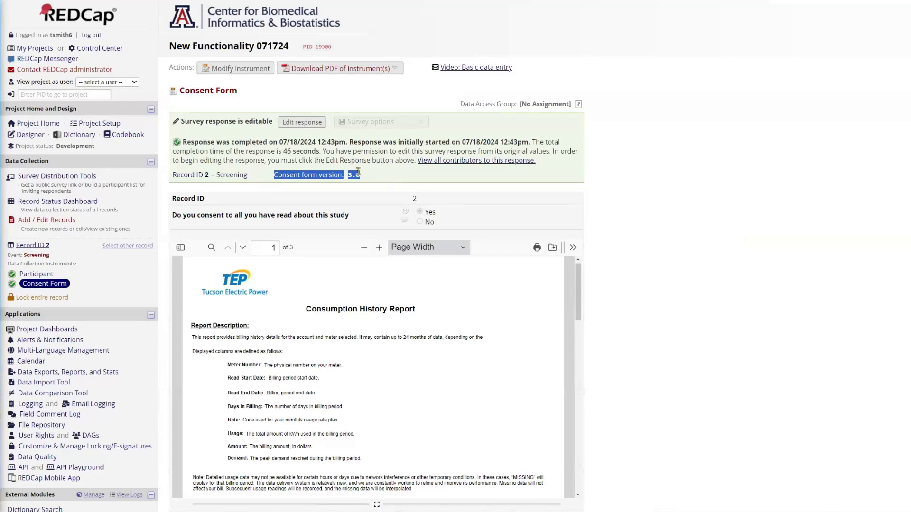
left_click(382, 184)
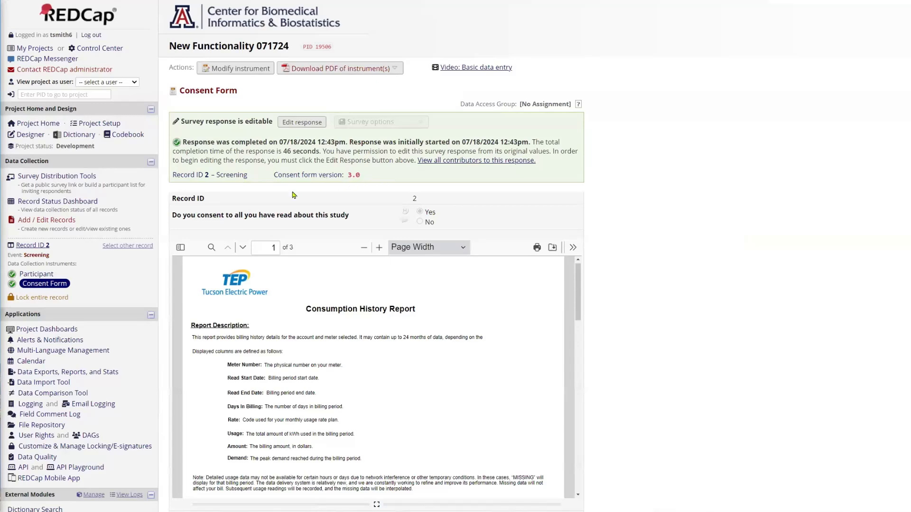
left_click(41, 202)
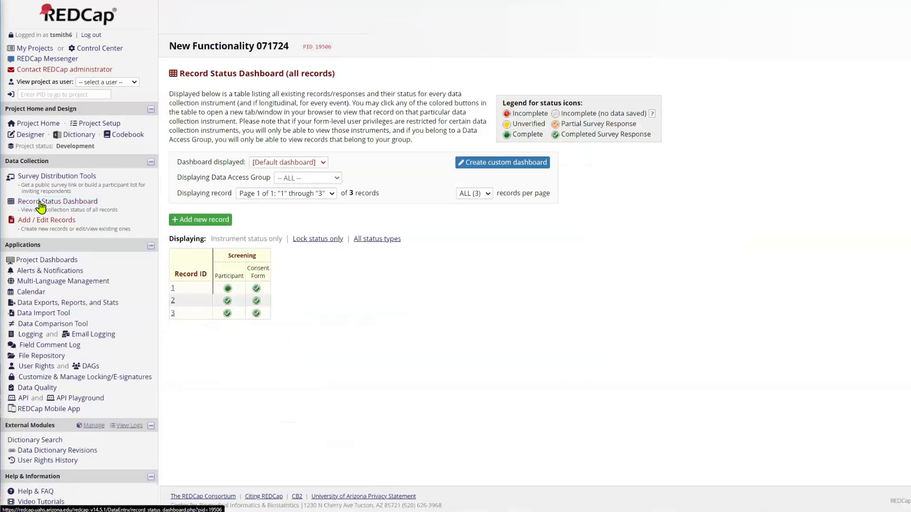
left_click(257, 314)
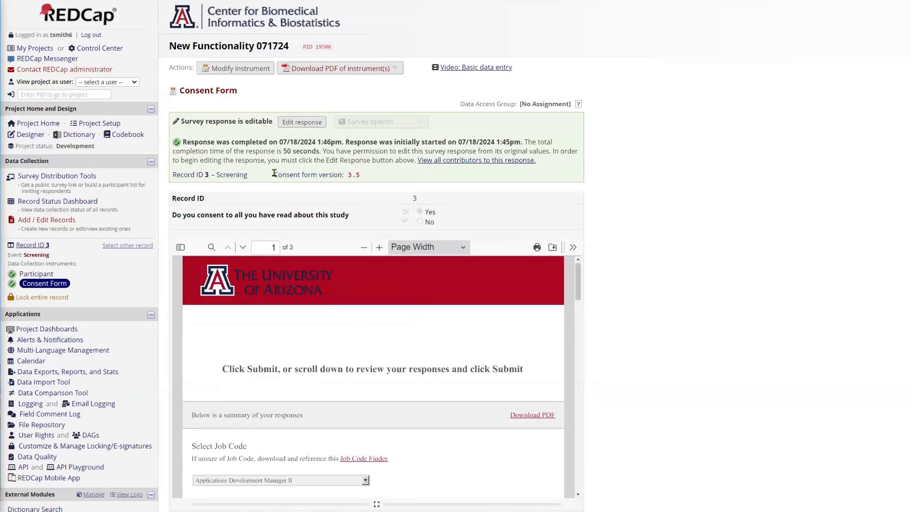
left_click_drag(273, 175, 365, 186)
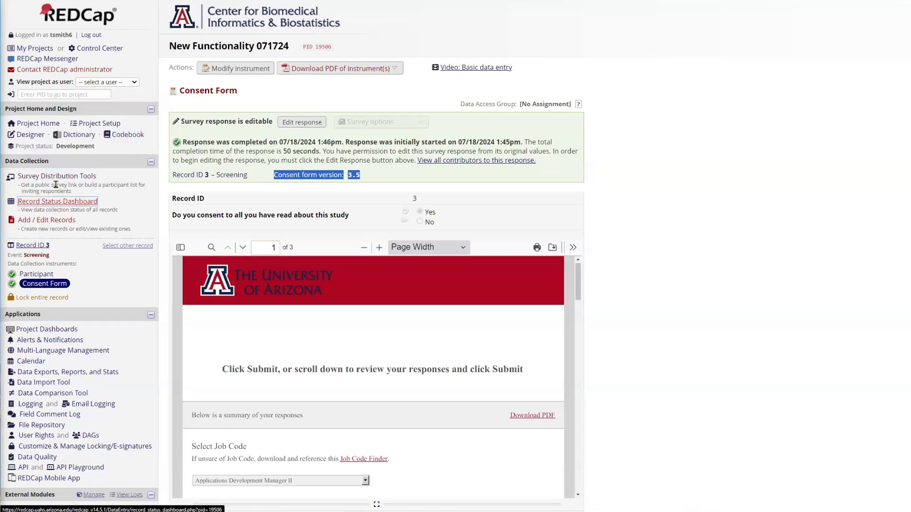
- Open the Participant instrument in the Online Designer and bring up the move options for the ethnicity field
left_click(28, 136)
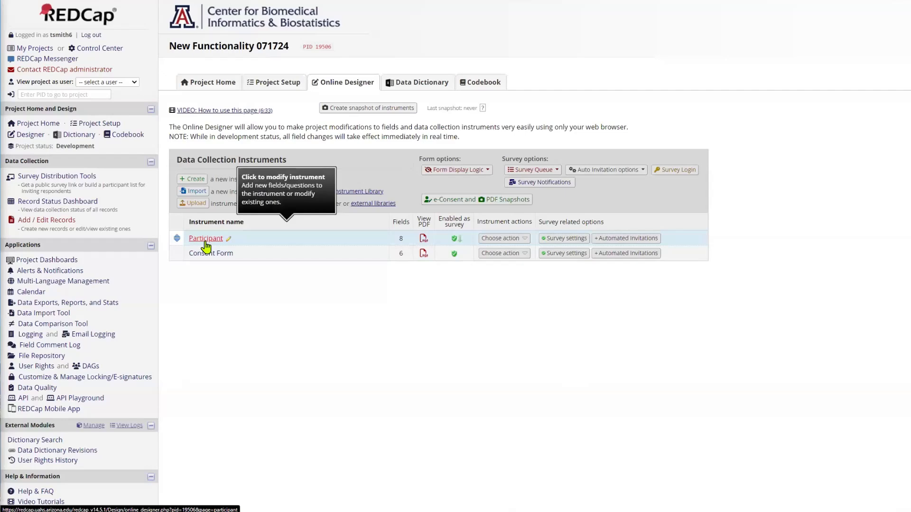
left_click(205, 238)
scroll(347, 283, "down", 4)
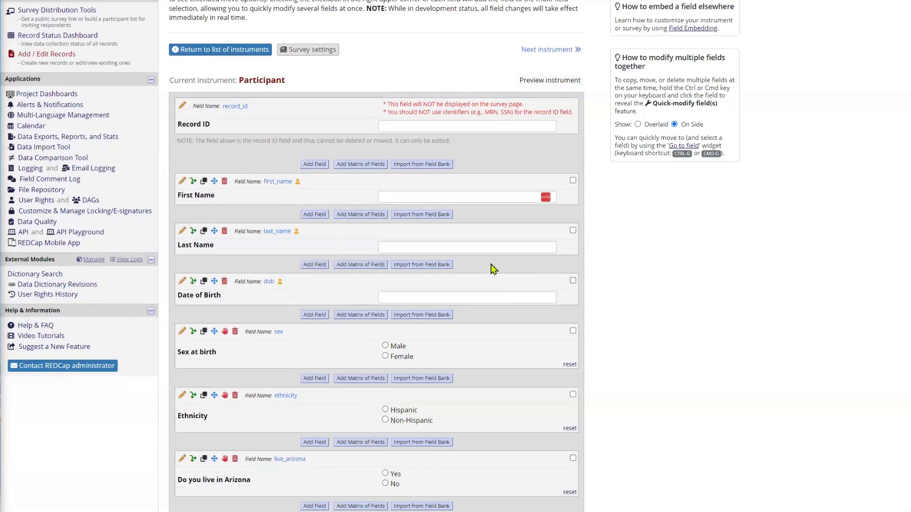
left_click(573, 395)
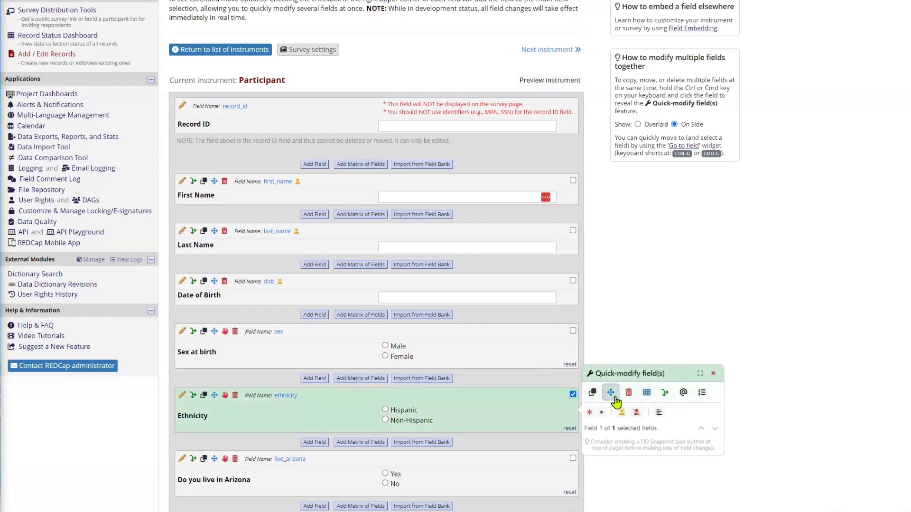
left_click(611, 393)
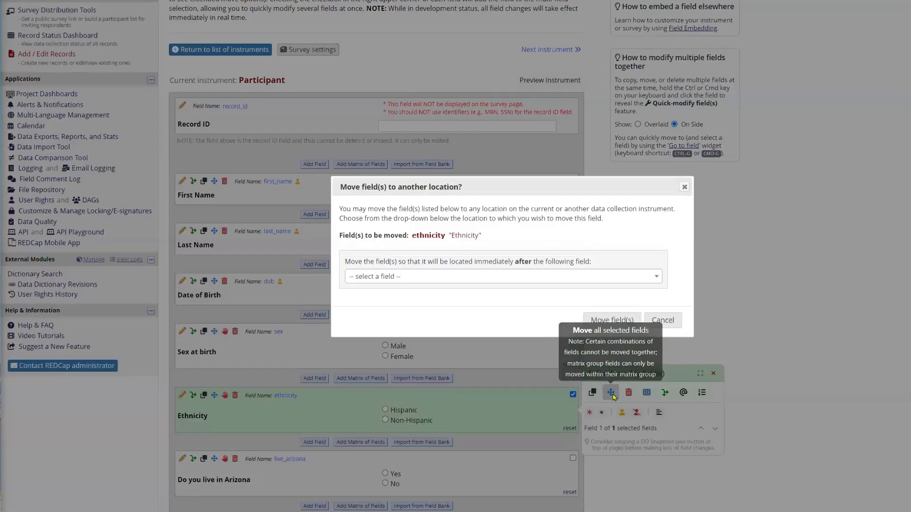
- Review the destinations offered for the ethnicity field, including a newly created instrument, then leave without moving it and clear the field selection
left_click(471, 279)
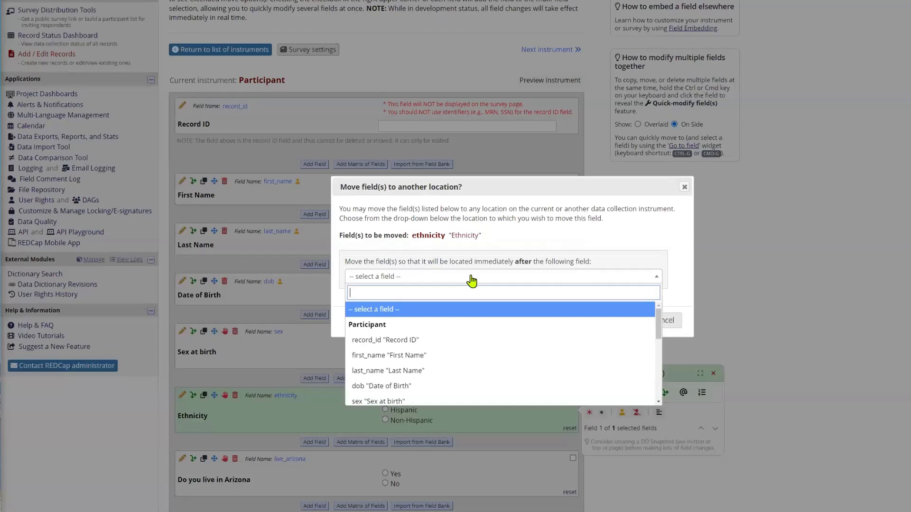
scroll(478, 314, "down", 3)
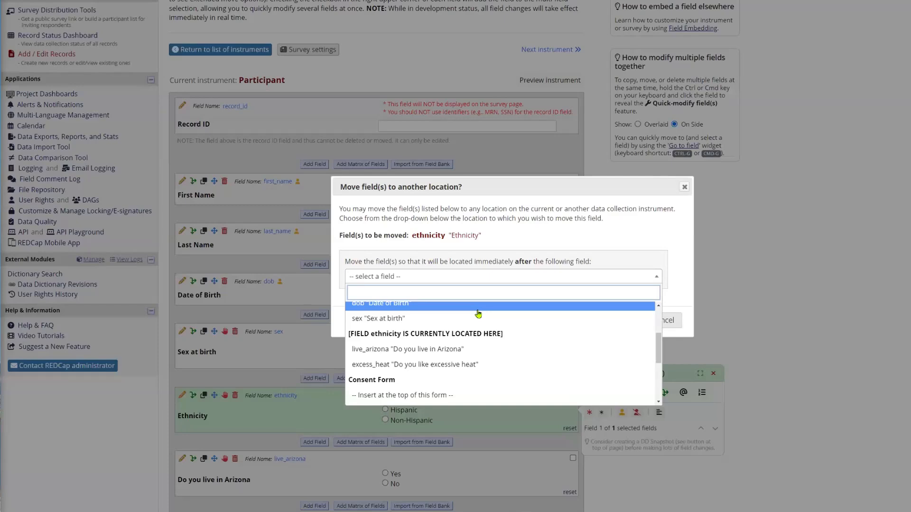
scroll(503, 316, "down", 2)
scroll(498, 337, "up", 2)
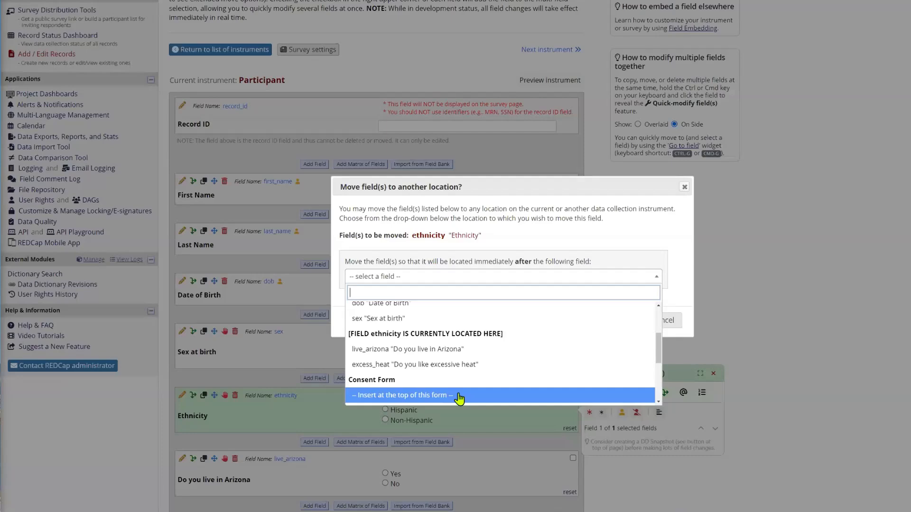
scroll(459, 399, "down", 5)
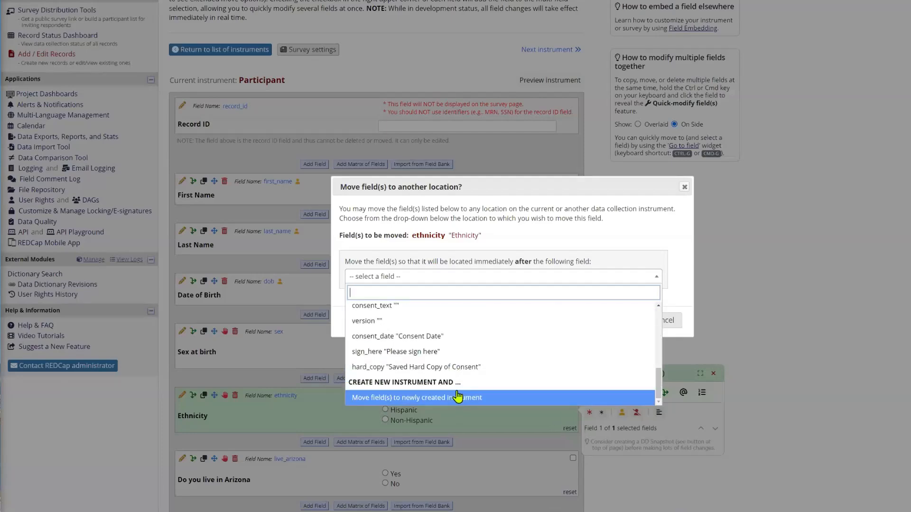
scroll(458, 396, "down", 2)
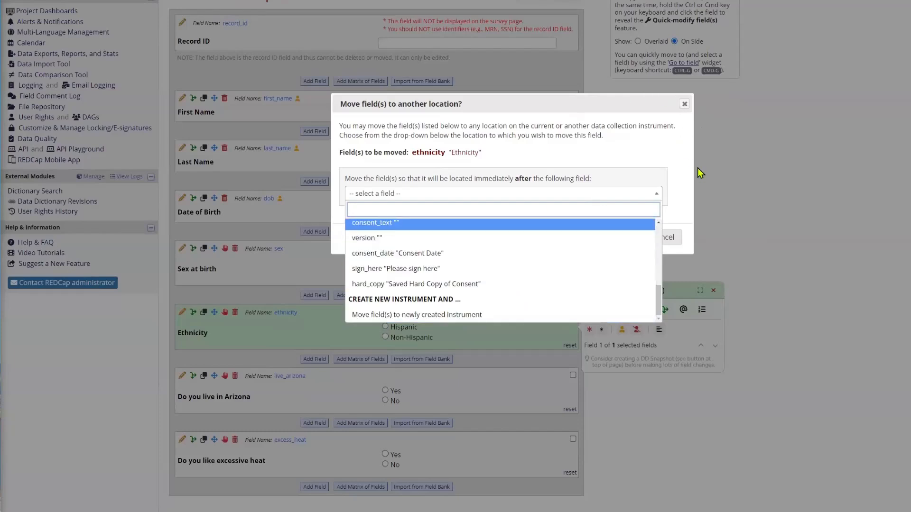
left_click(684, 106)
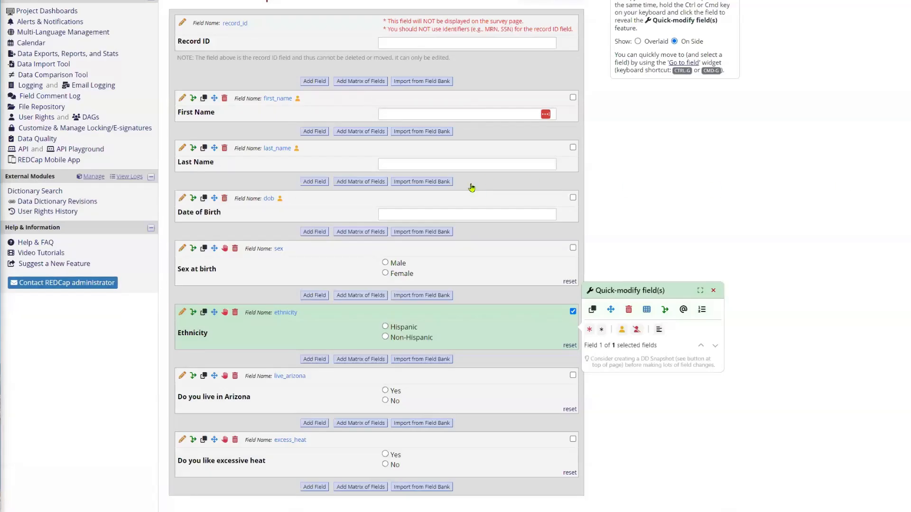
scroll(178, 101, "up", 1)
scroll(178, 100, "up", 5)
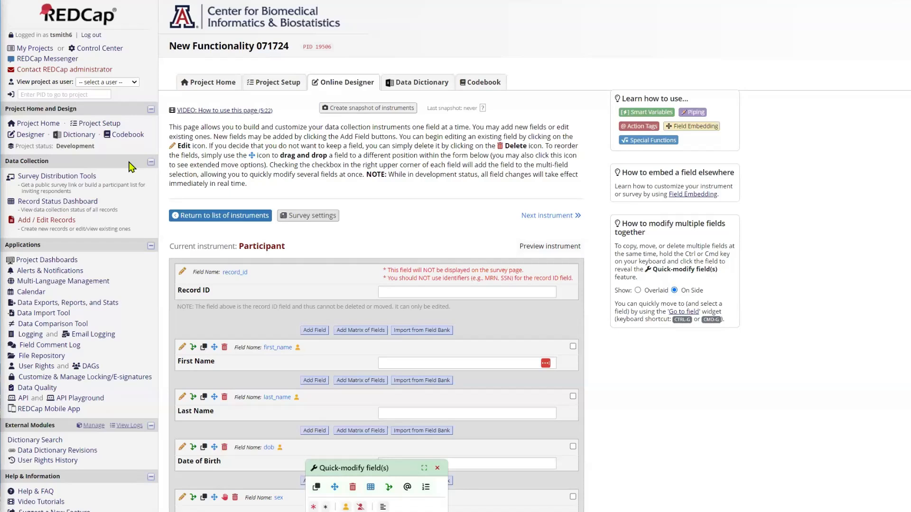
scroll(131, 167, "down", 3)
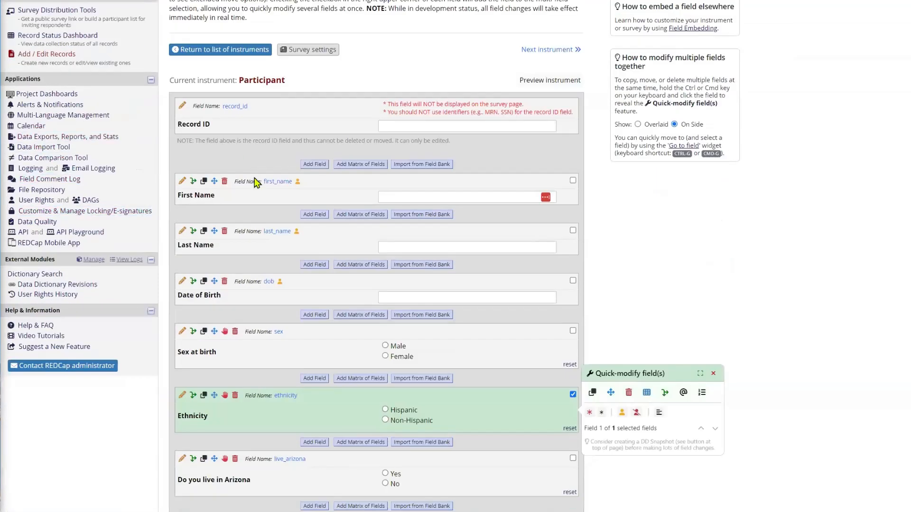
left_click(713, 373)
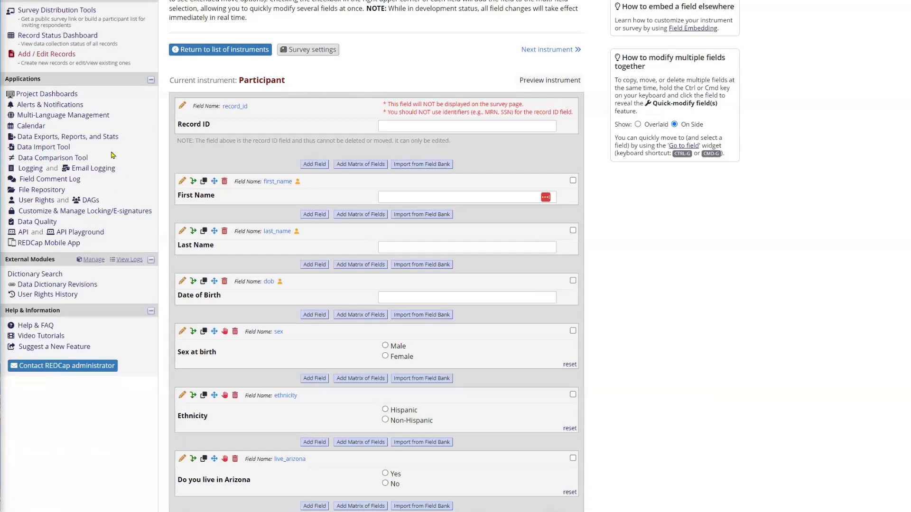
- Open the Consent Form instrument in the Online Designer and inspect the consent_text descriptive field's settings without saving
scroll(114, 142, "up", 2)
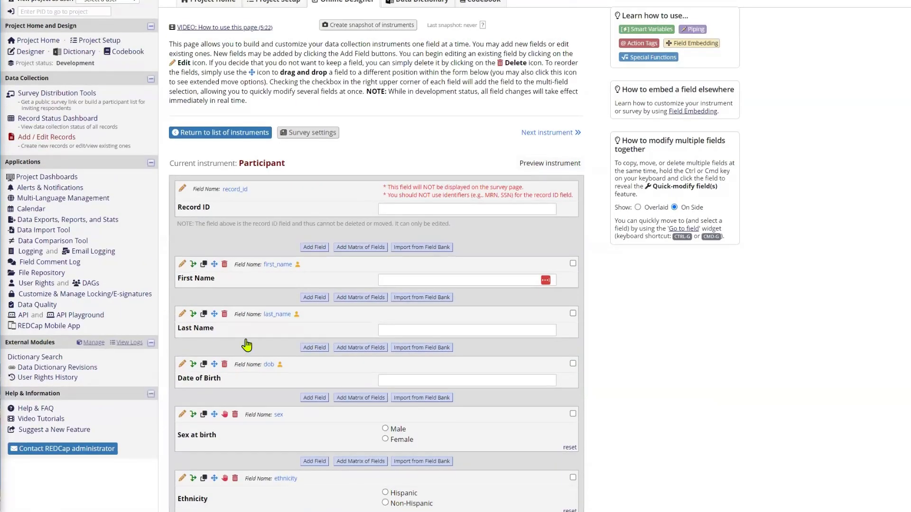
left_click(303, 134)
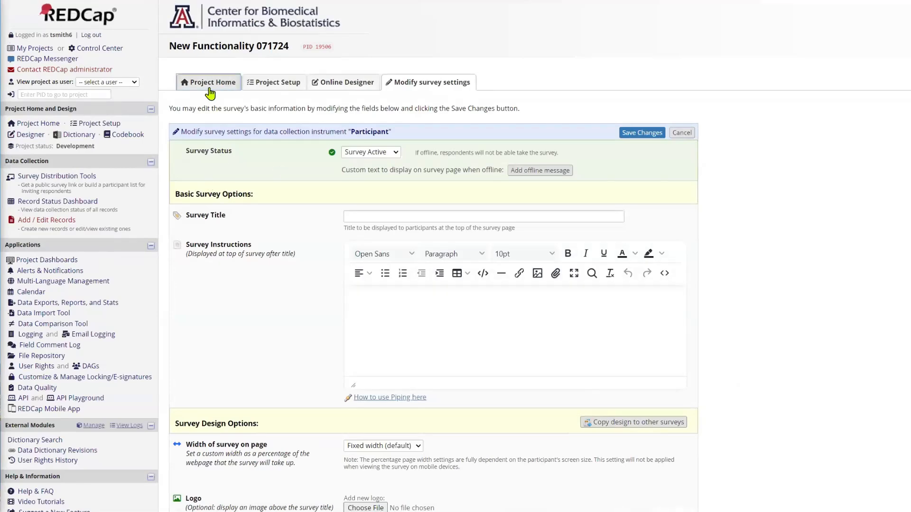
left_click(30, 134)
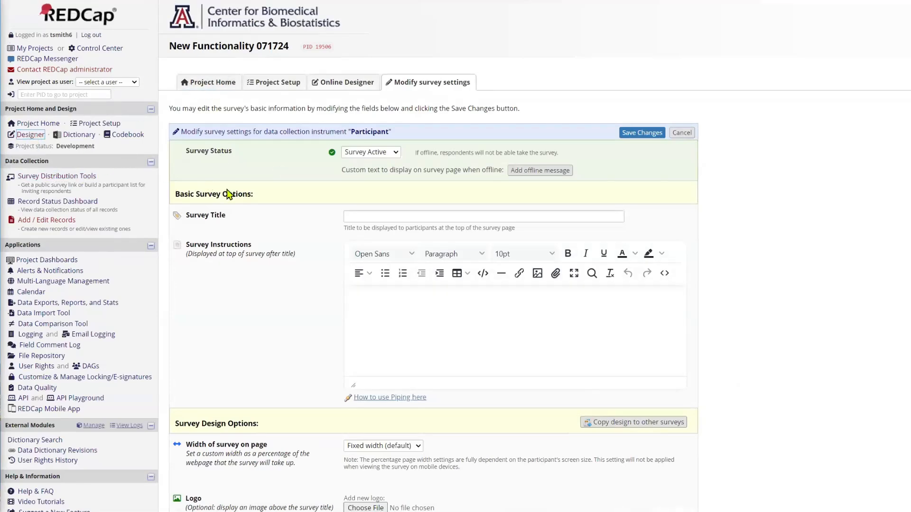
left_click(209, 254)
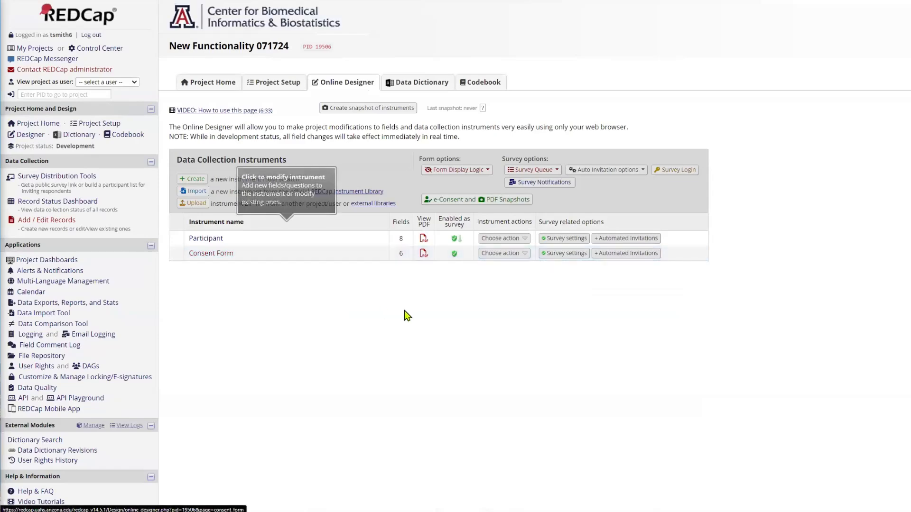
scroll(482, 326, "down", 4)
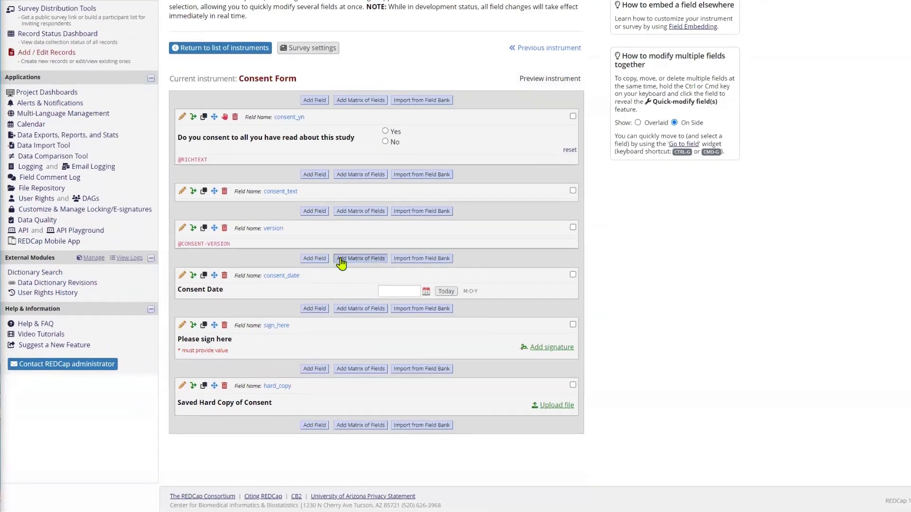
double_click(291, 193)
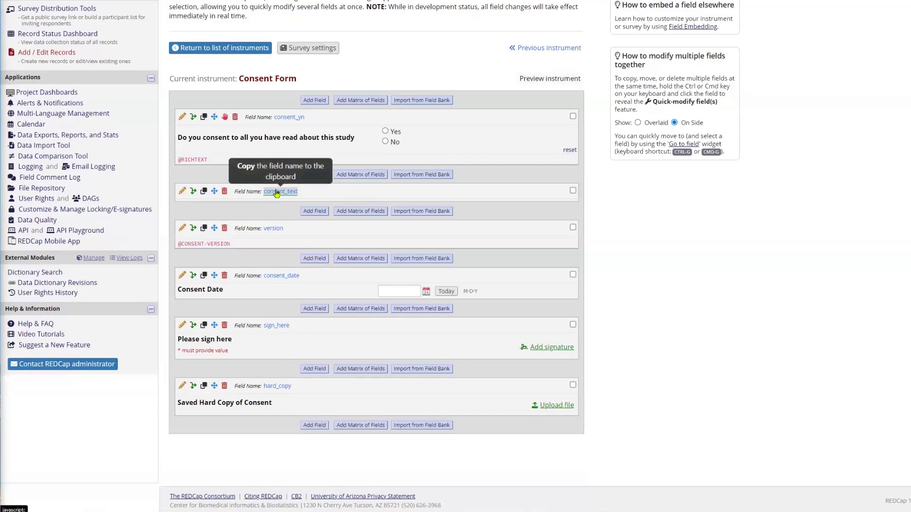
left_click(182, 190)
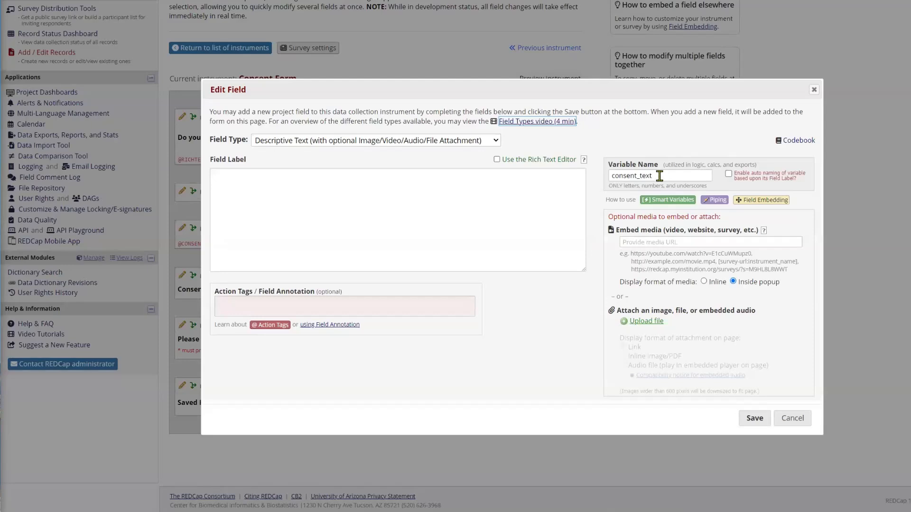
left_click(791, 418)
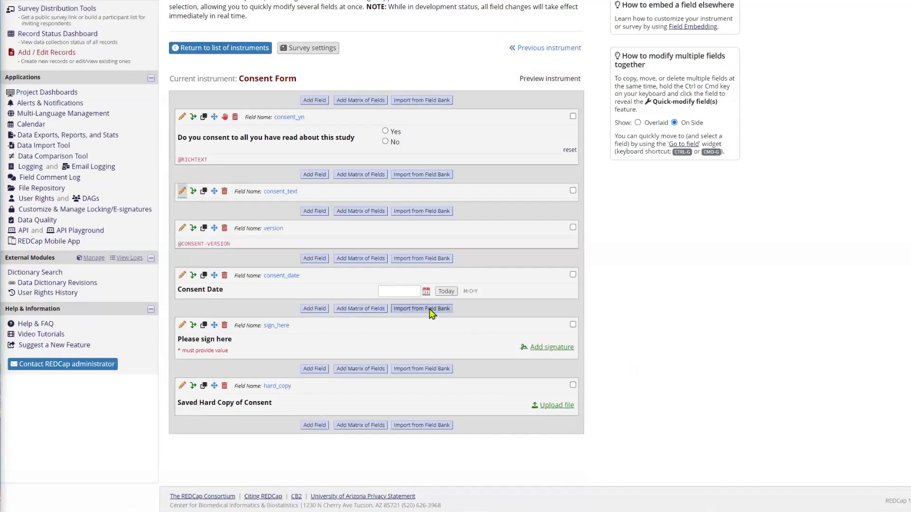
- Return to the project's e-Consent settings, look over the consent_form survey's settings down to the notes, and close them without saving
scroll(223, 50, "up", 4)
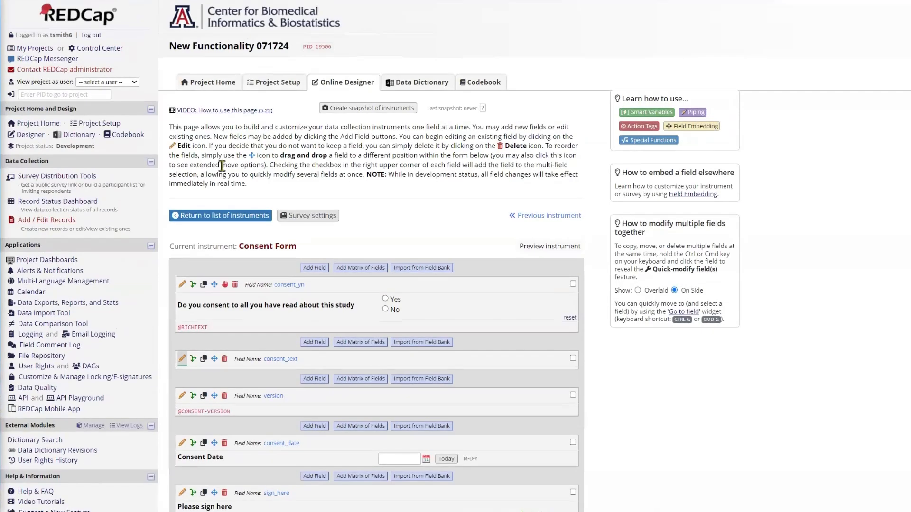
left_click(234, 217)
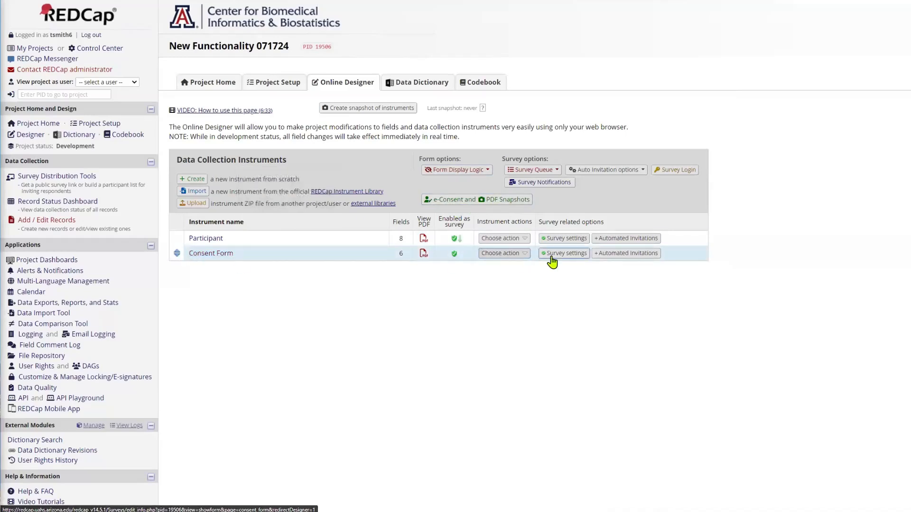
left_click(454, 205)
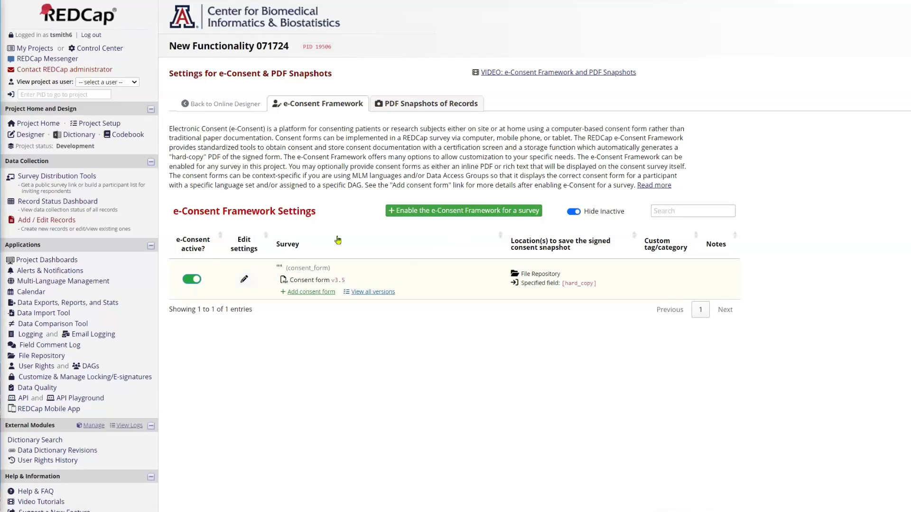
left_click(244, 279)
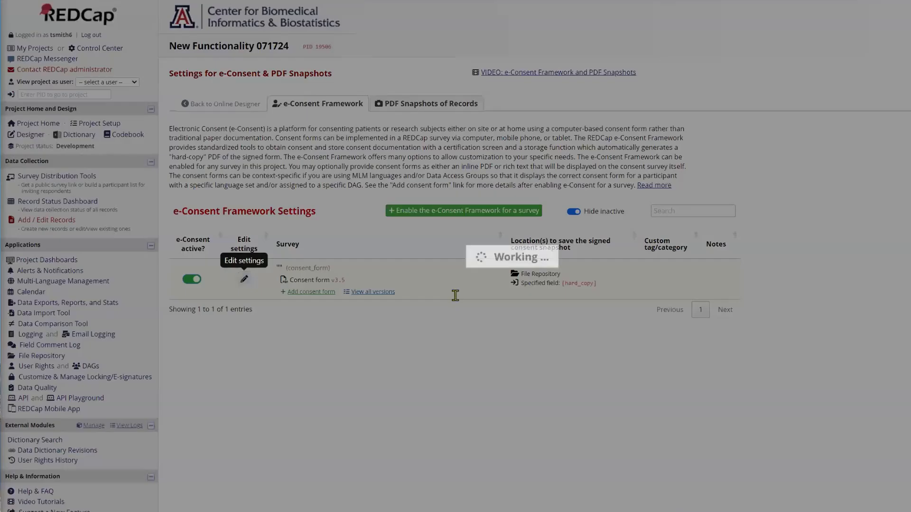
scroll(527, 287, "down", 3)
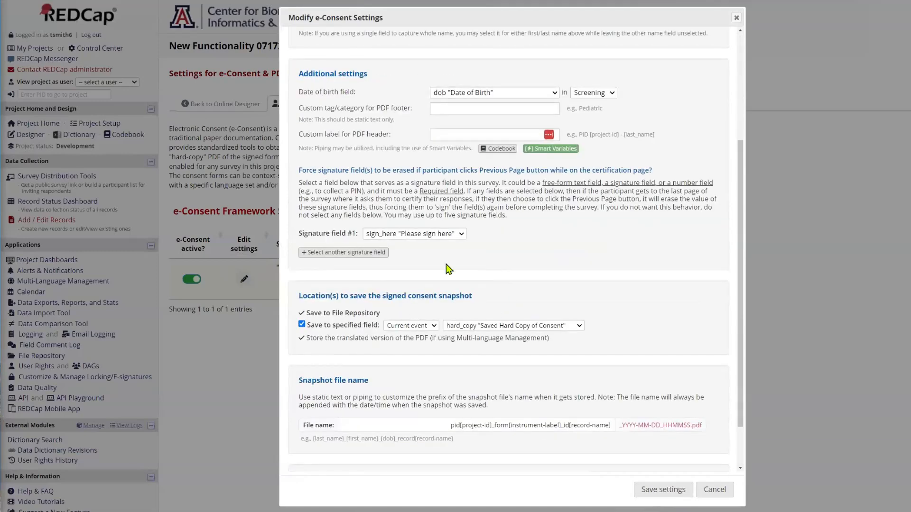
scroll(422, 295, "down", 1)
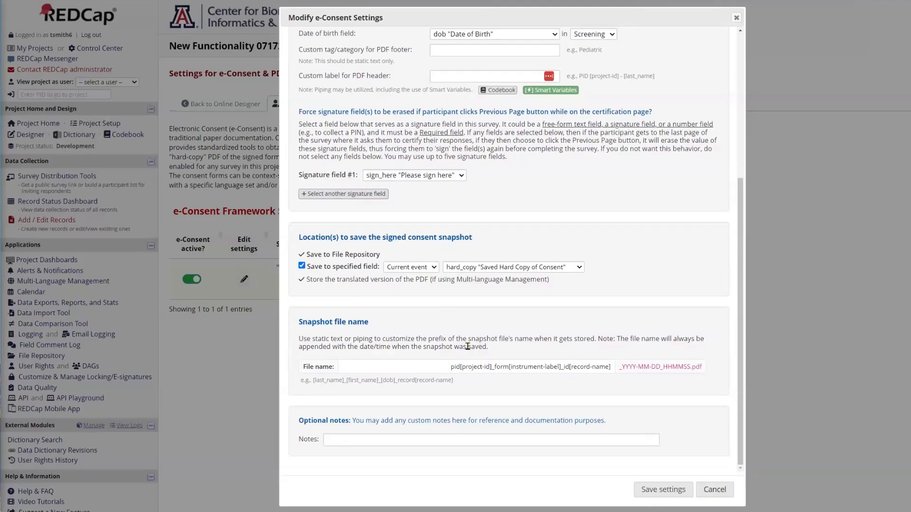
key("Escape")
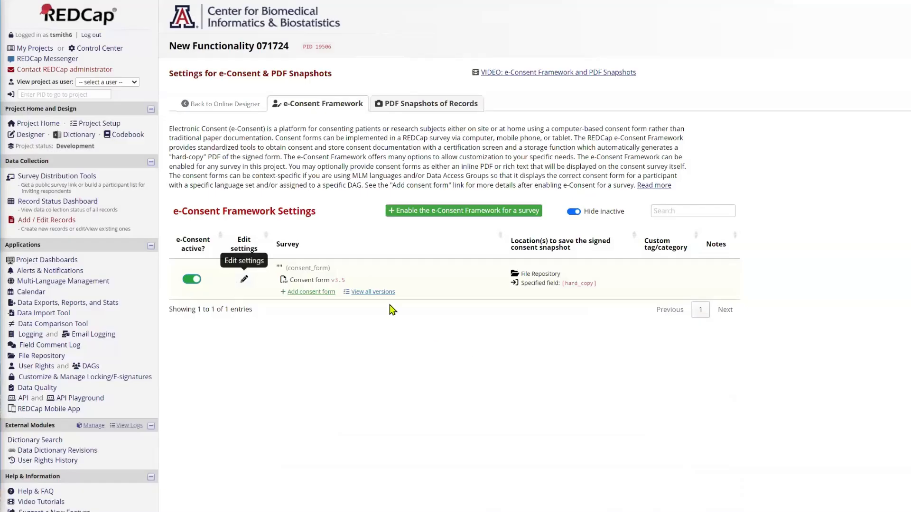
- Check the placement choices for adding a new consent form to the consent_form survey, keep consent_text selected, and cancel
left_click(313, 295)
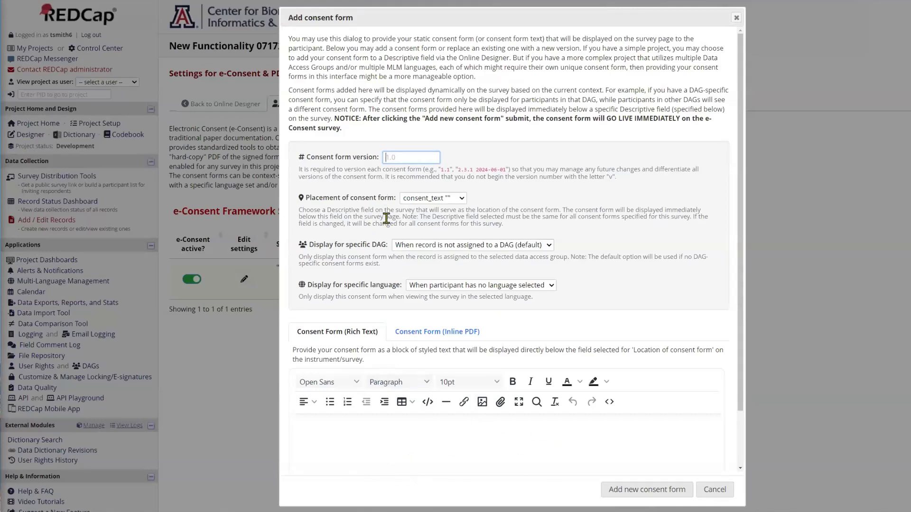
left_click(463, 201)
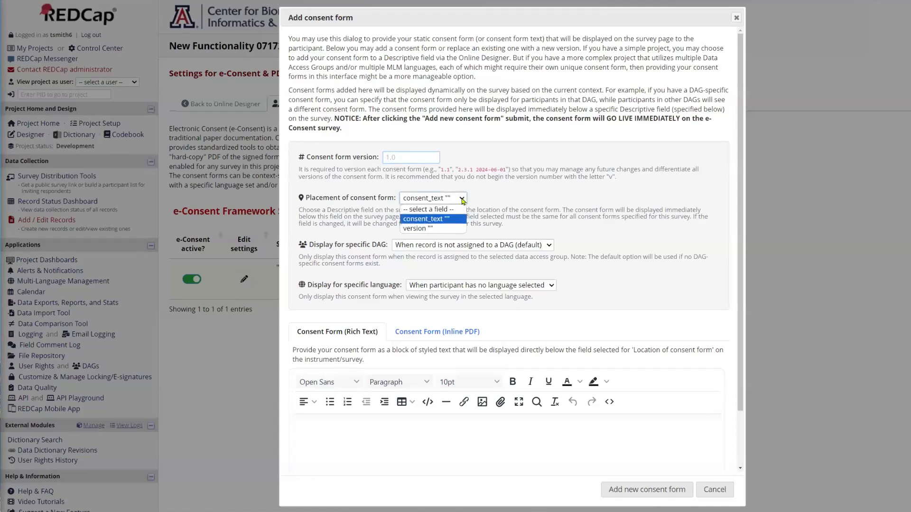
left_click(441, 220)
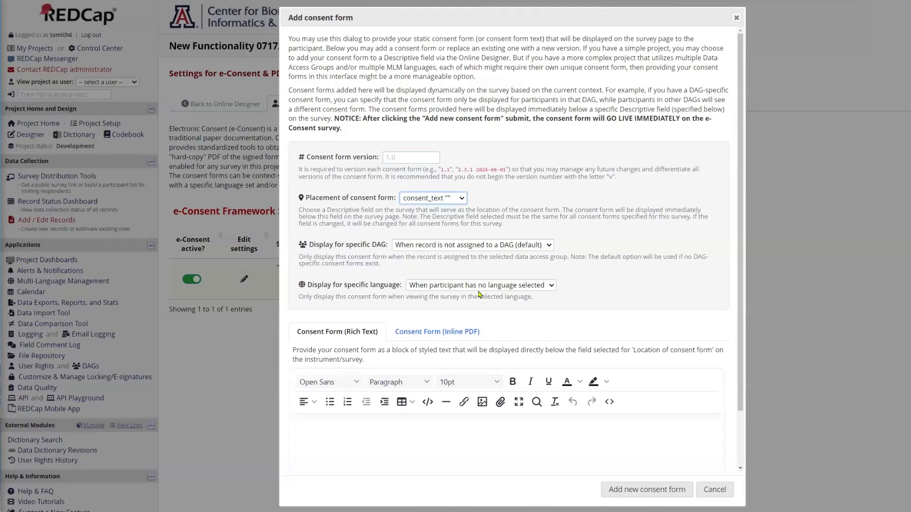
left_click(717, 494)
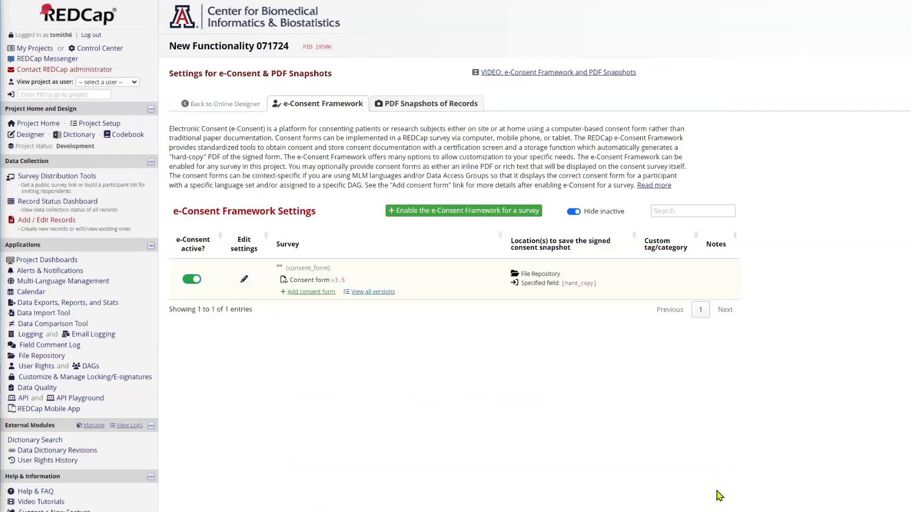